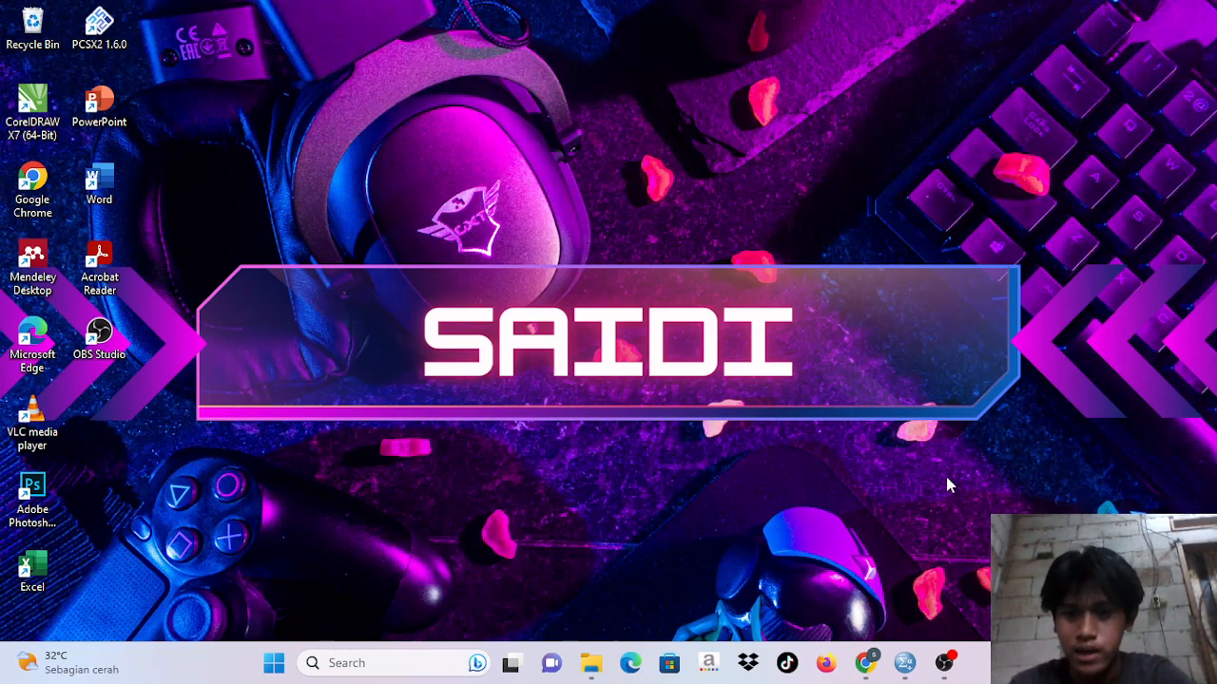
# - Switch to the SPSS Data Editor and look through all rows of the ki.sav dataset
pyautogui.click(906, 663)
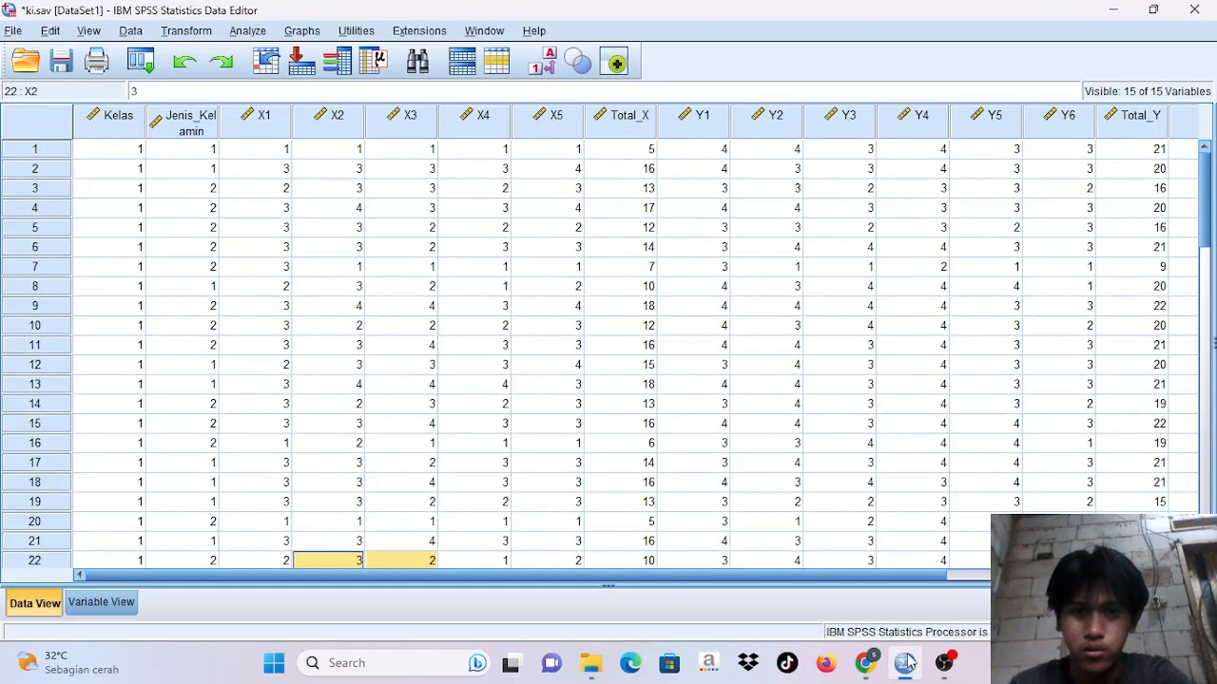
pyautogui.scroll(-7, 736, 357)
pyautogui.scroll(7, 741, 364)
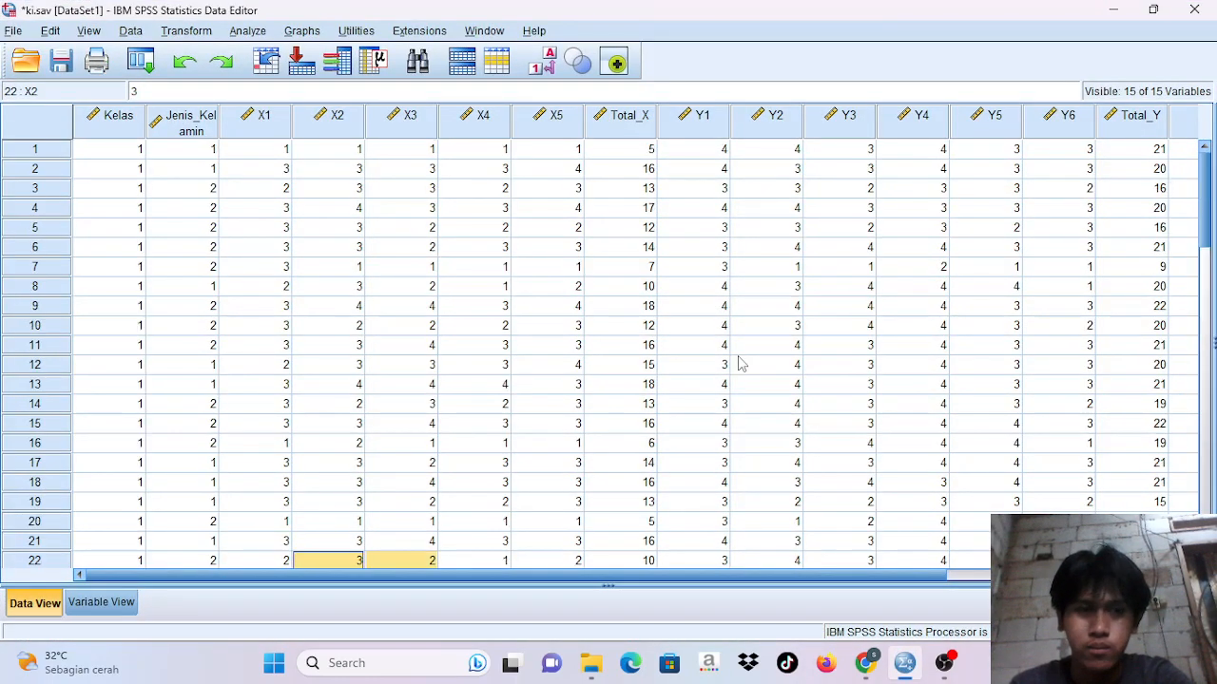
pyautogui.scroll(-1, 742, 364)
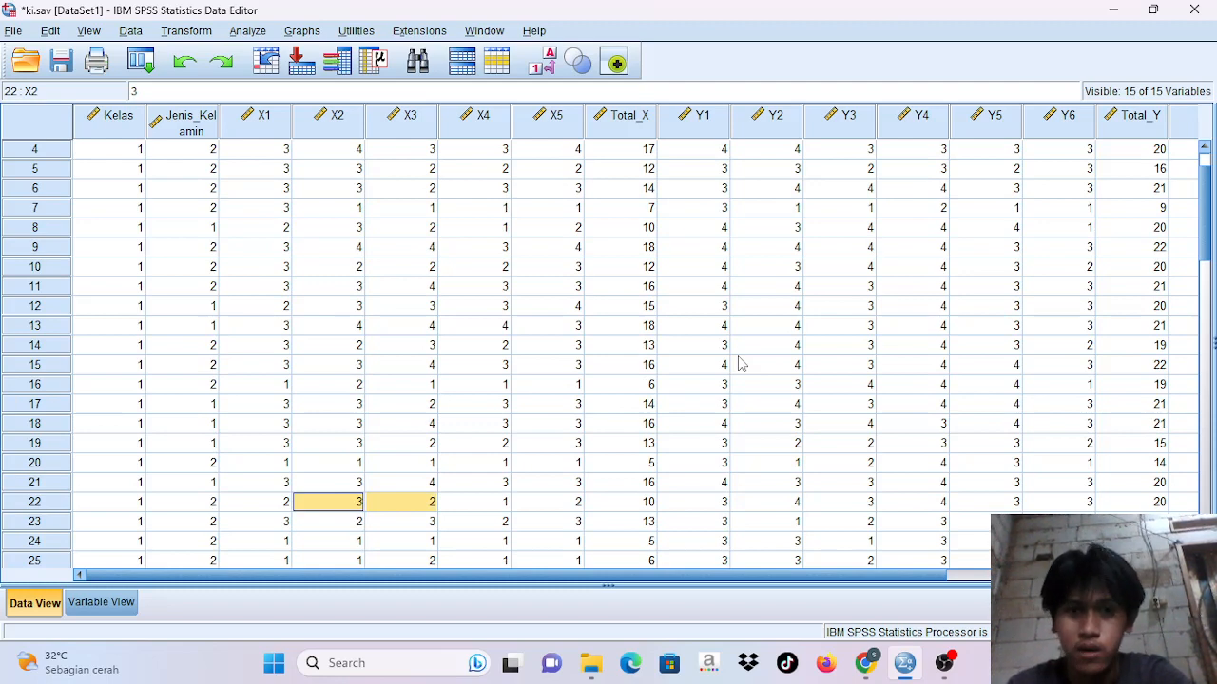
pyautogui.scroll(-18, 742, 365)
pyautogui.scroll(19, 741, 364)
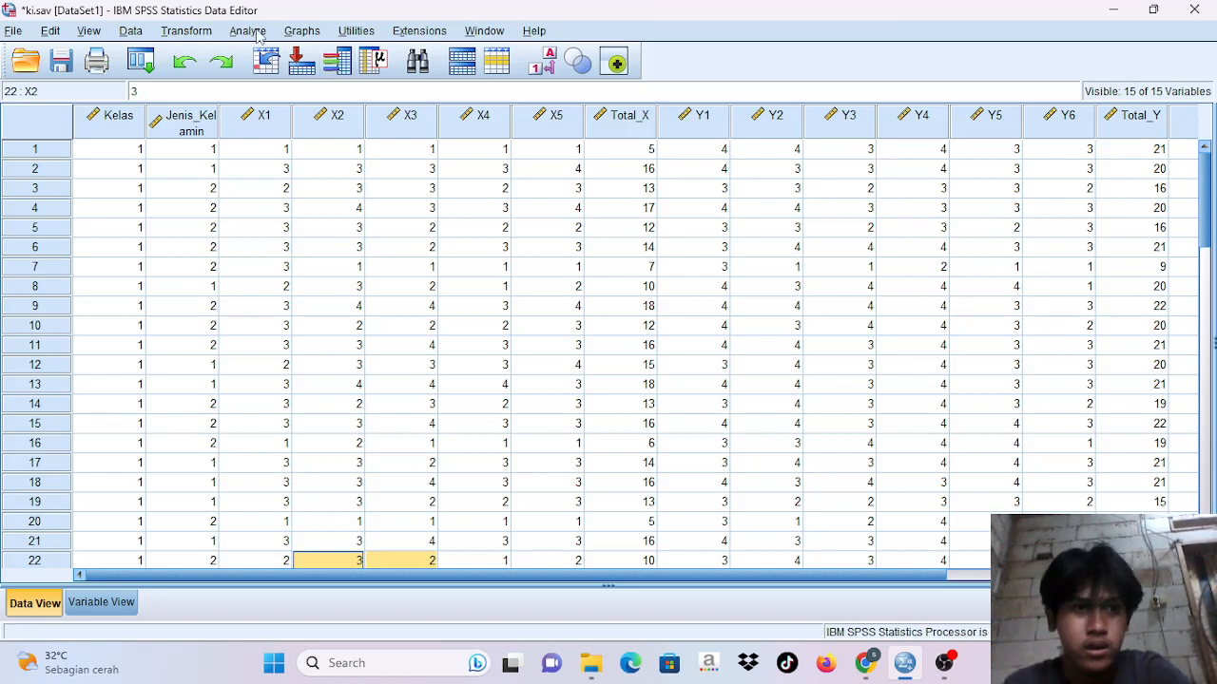
# - In the descriptive Frequencies analysis, replace Total_Y with Total_X as the variable to analyze
pyautogui.click(248, 31)
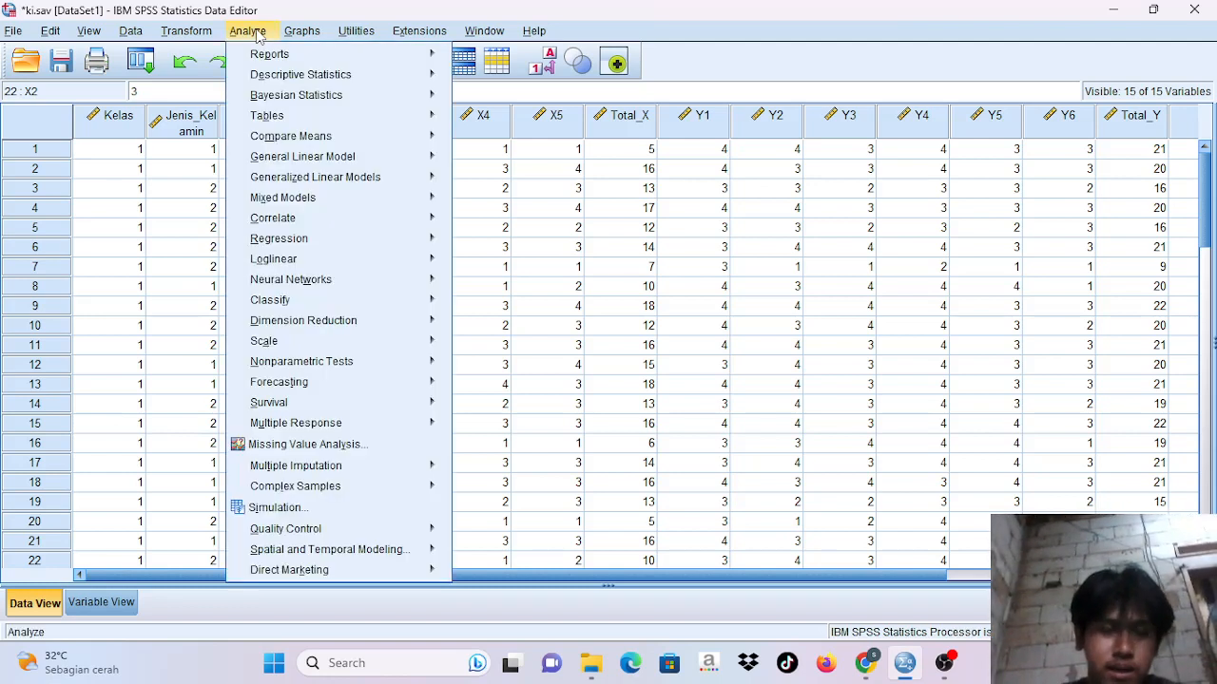
pyautogui.moveTo(288, 77)
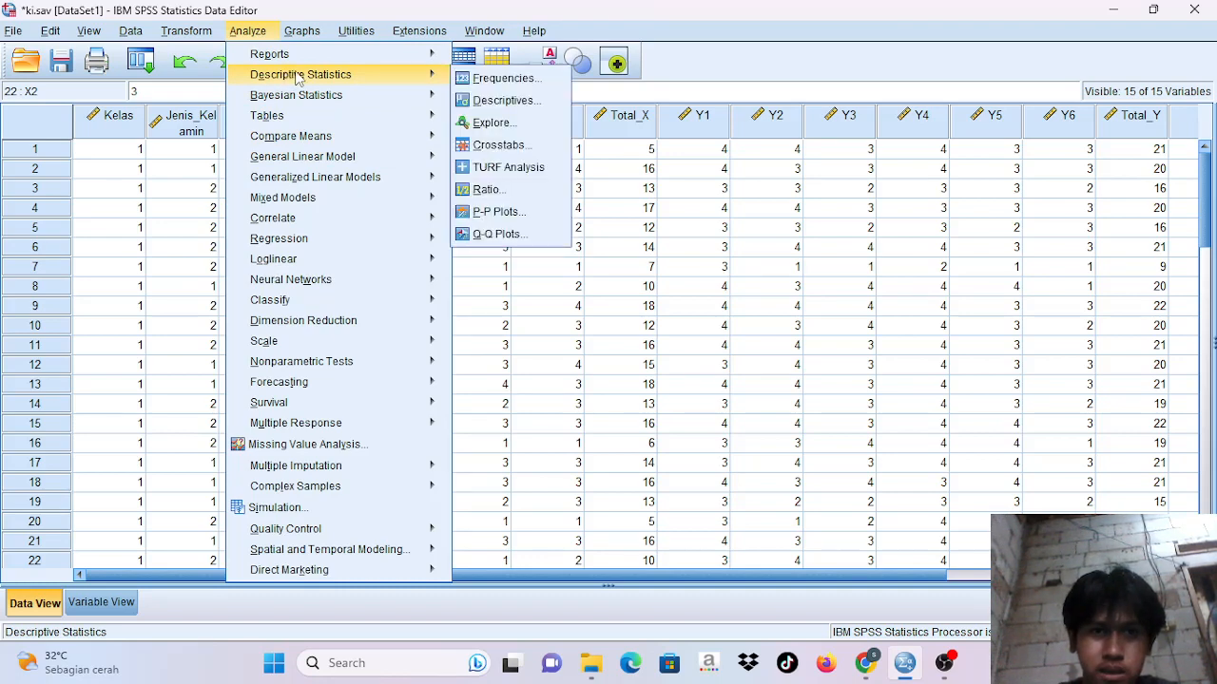
pyautogui.click(465, 80)
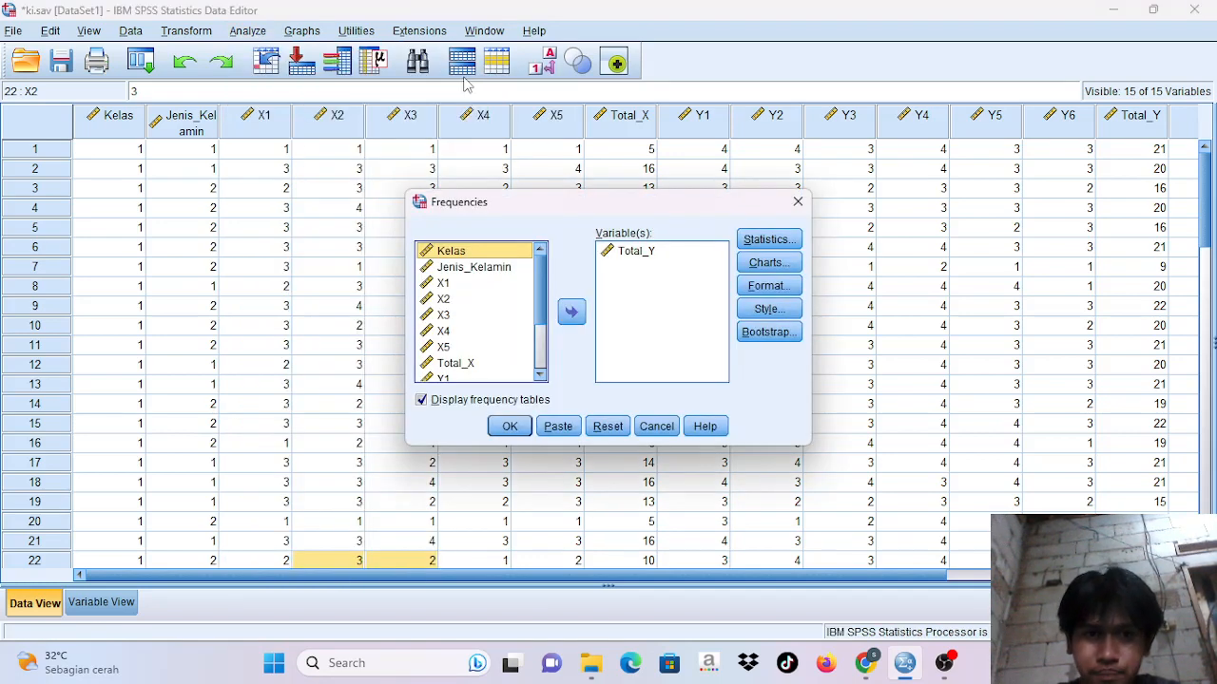
pyautogui.click(628, 251)
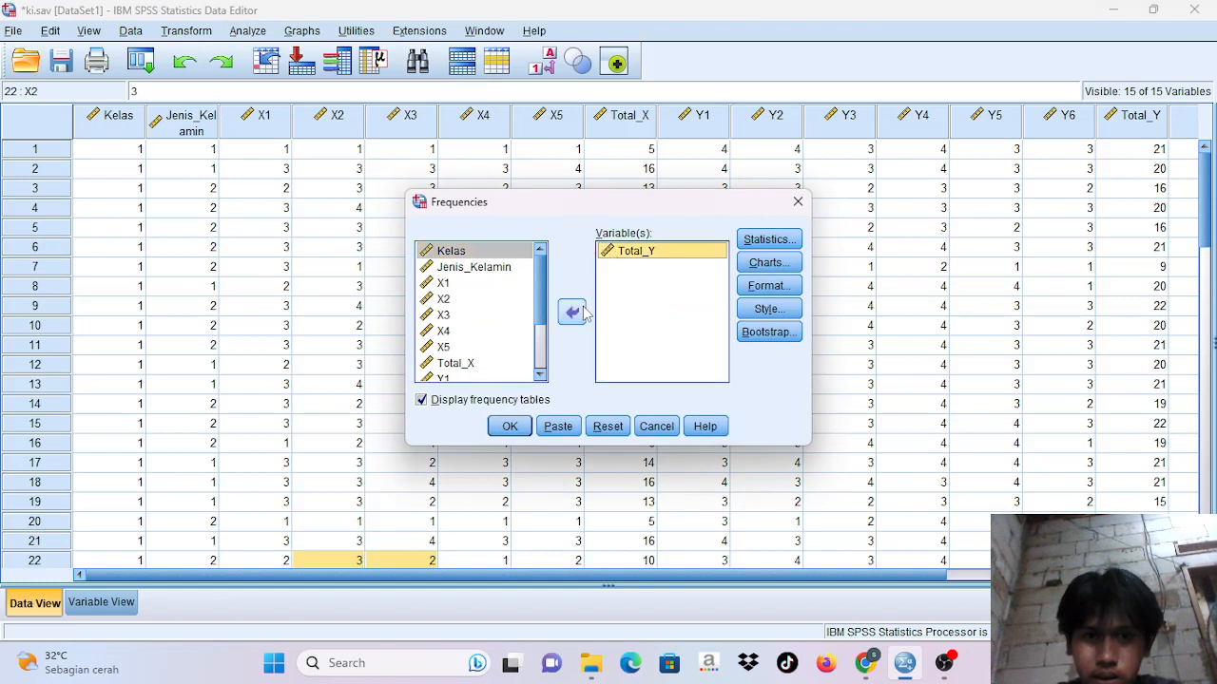
pyautogui.click(572, 312)
pyautogui.scroll(3, 514, 289)
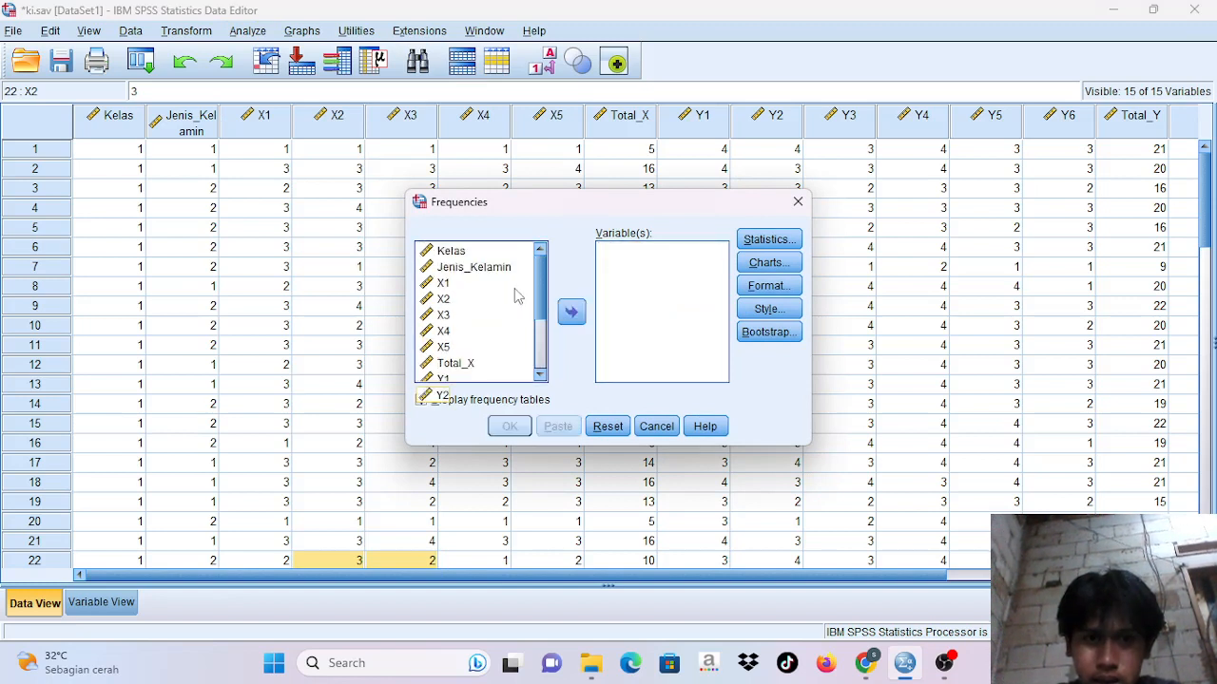
pyautogui.scroll(-3, 514, 289)
pyautogui.scroll(3, 514, 289)
pyautogui.scroll(-3, 514, 289)
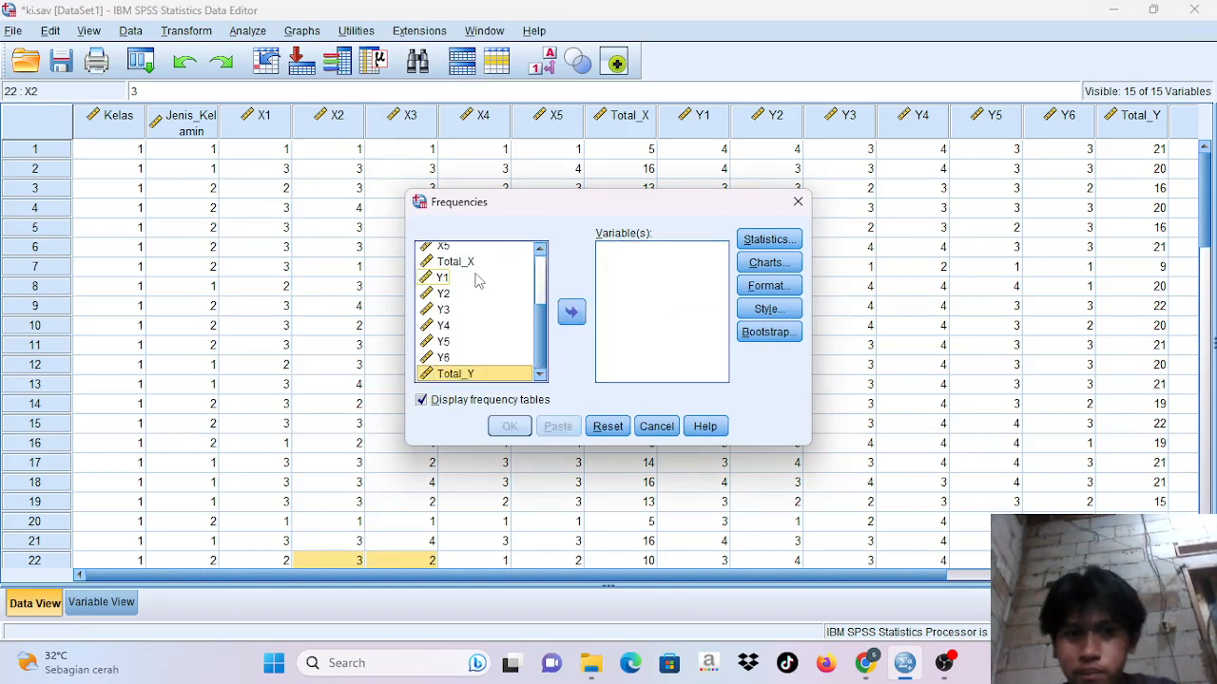
pyautogui.scroll(3, 478, 281)
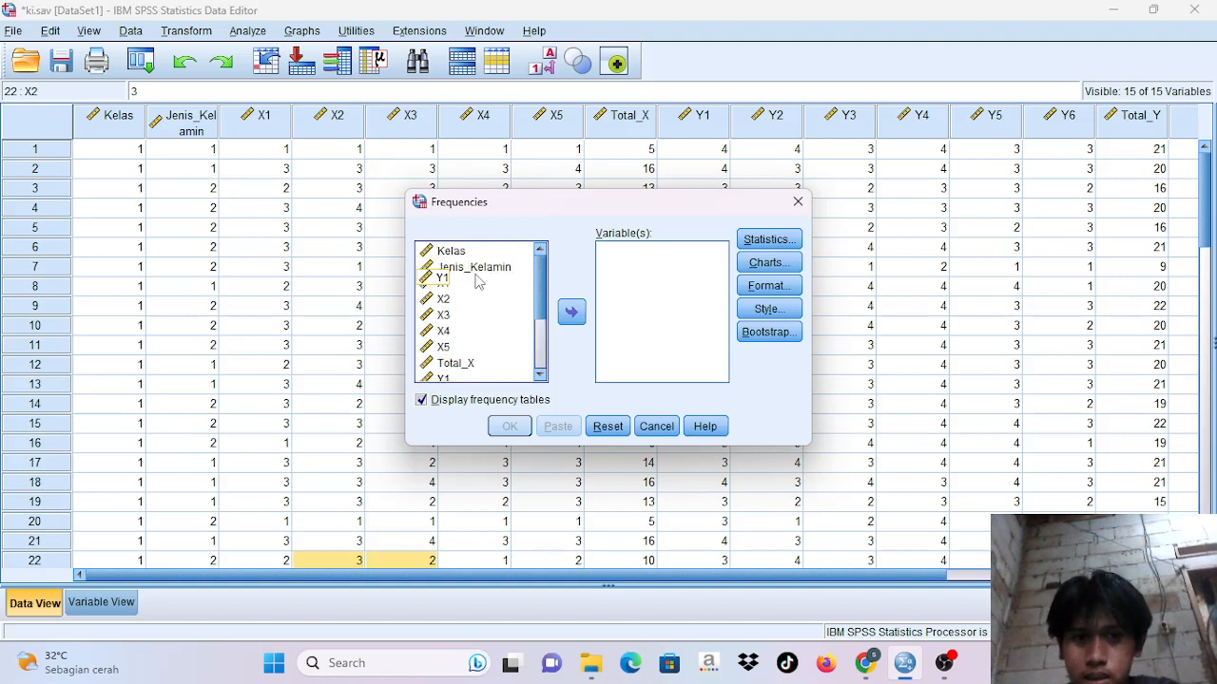
pyautogui.click(473, 368)
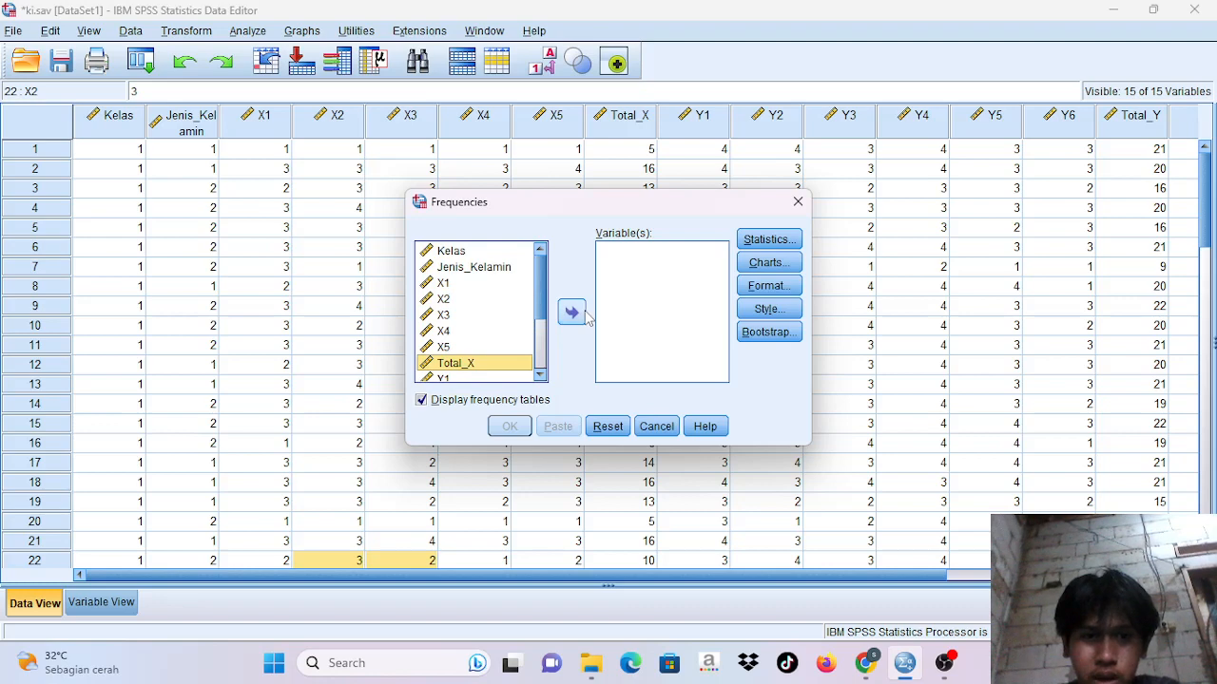
pyautogui.click(573, 313)
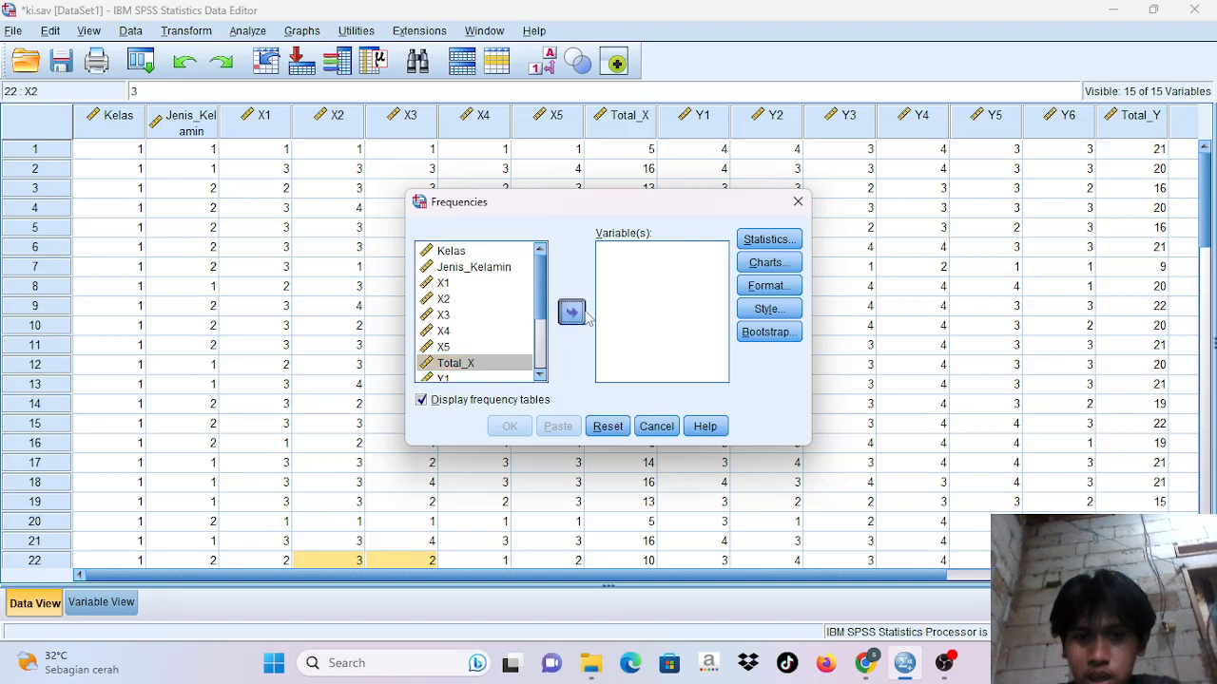
# - Run the Total_X frequency analysis with mean, median, mode, sum, standard deviation, variance, range, minimum and maximum
pyautogui.click(757, 241)
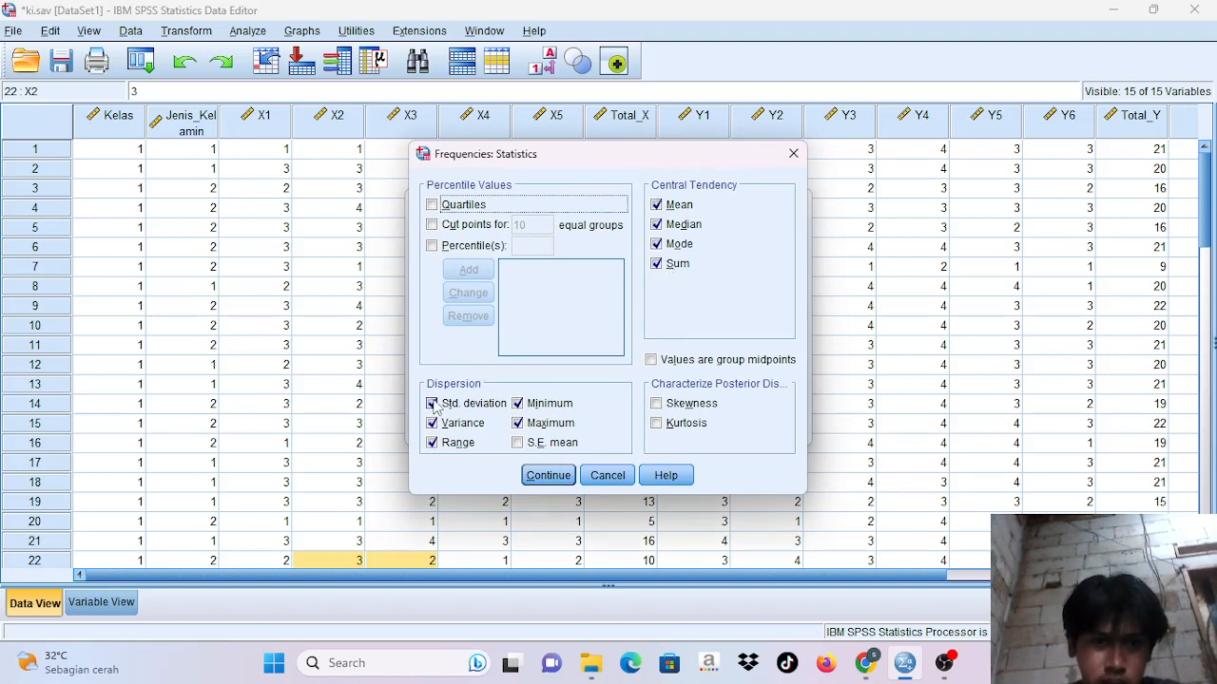
pyautogui.click(548, 476)
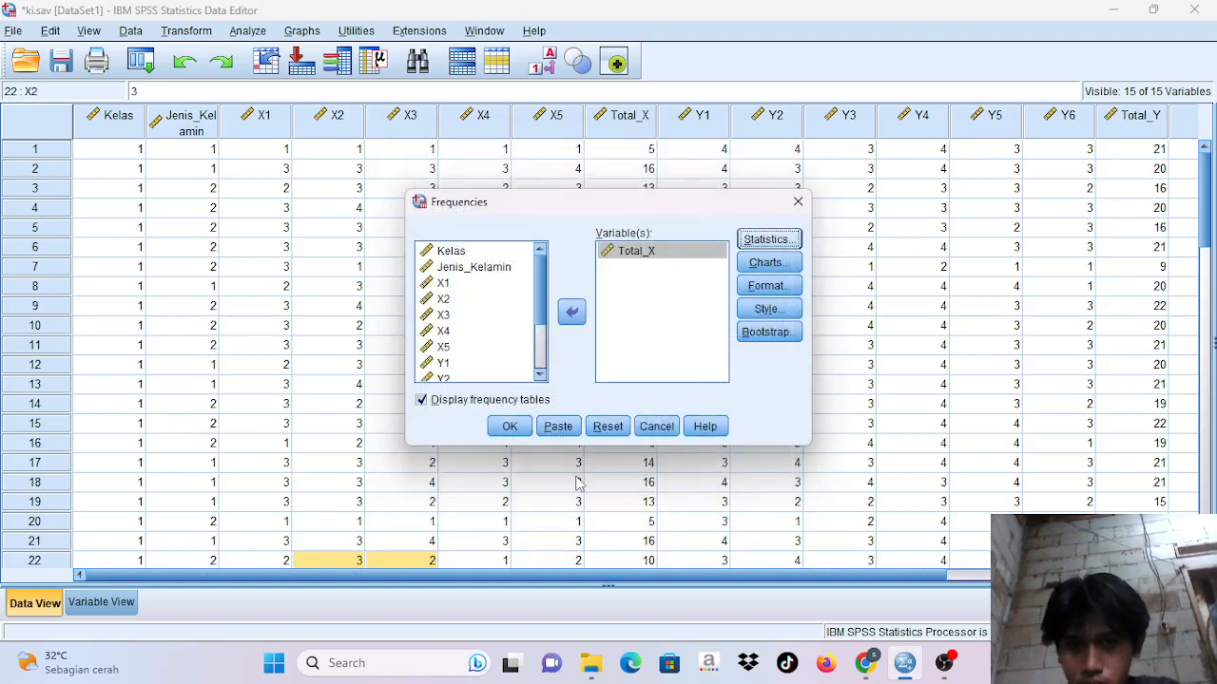
pyautogui.click(511, 427)
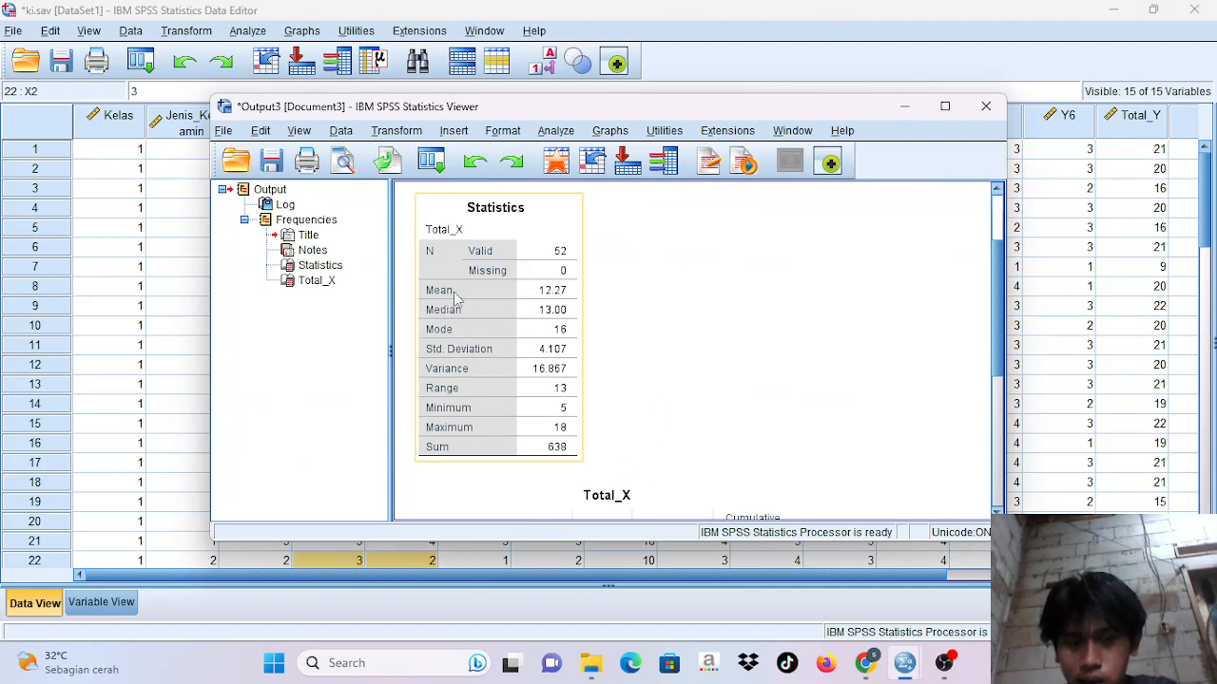
# - Examine the mean, median and other values in the Total_X statistics table, and minimize the output viewer
pyautogui.click(590, 304)
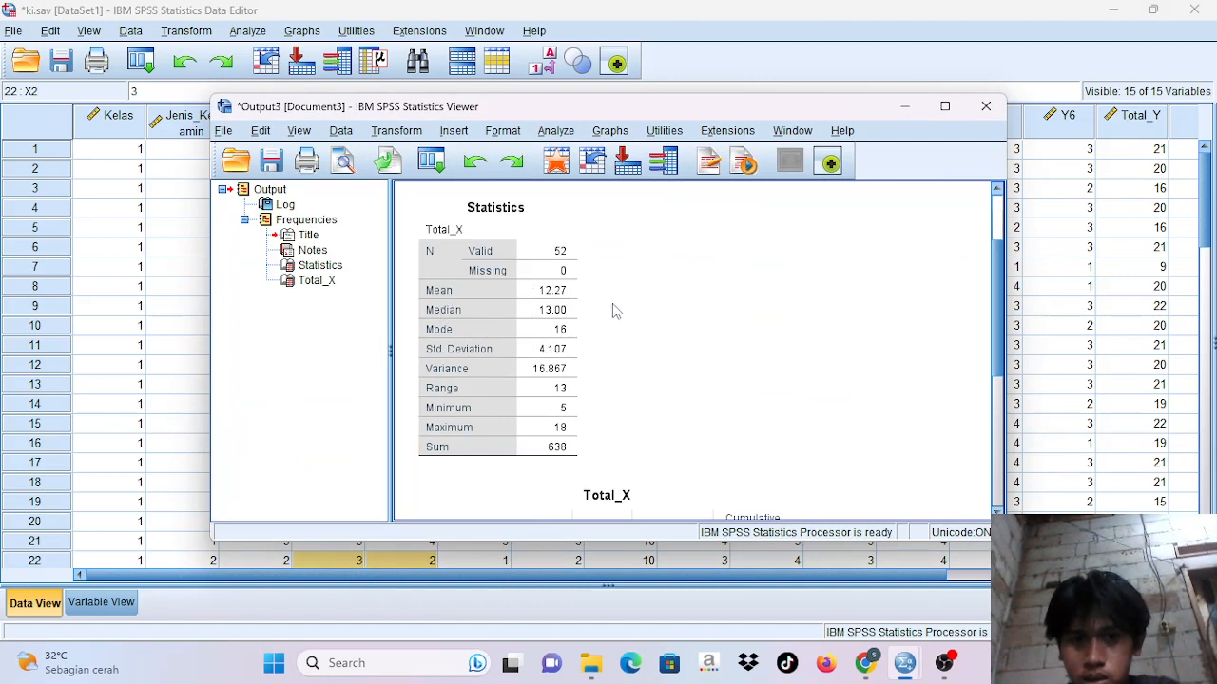
pyautogui.click(568, 309)
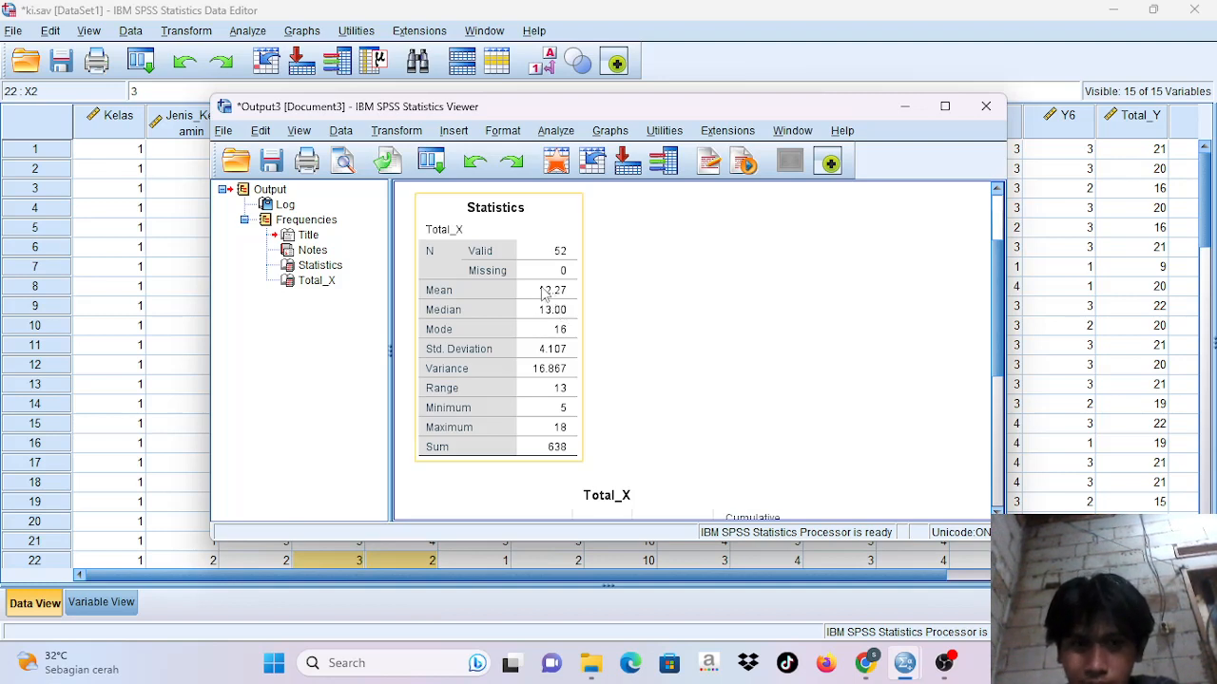
pyautogui.click(624, 321)
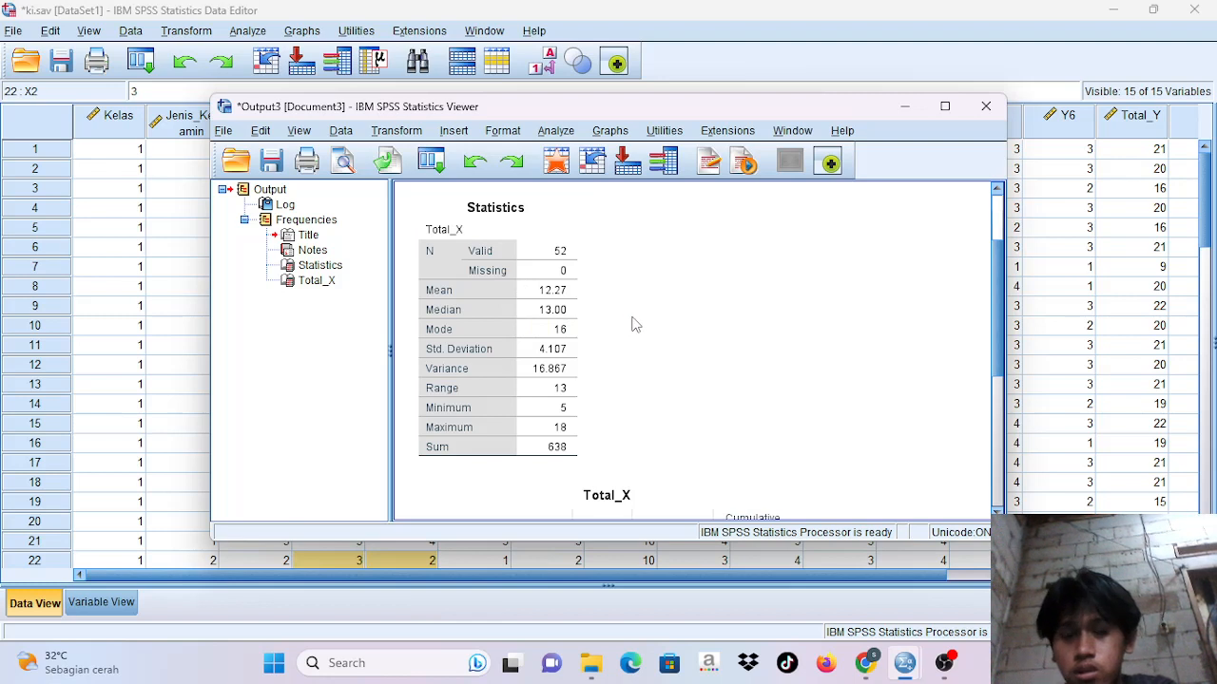
pyautogui.click(490, 320)
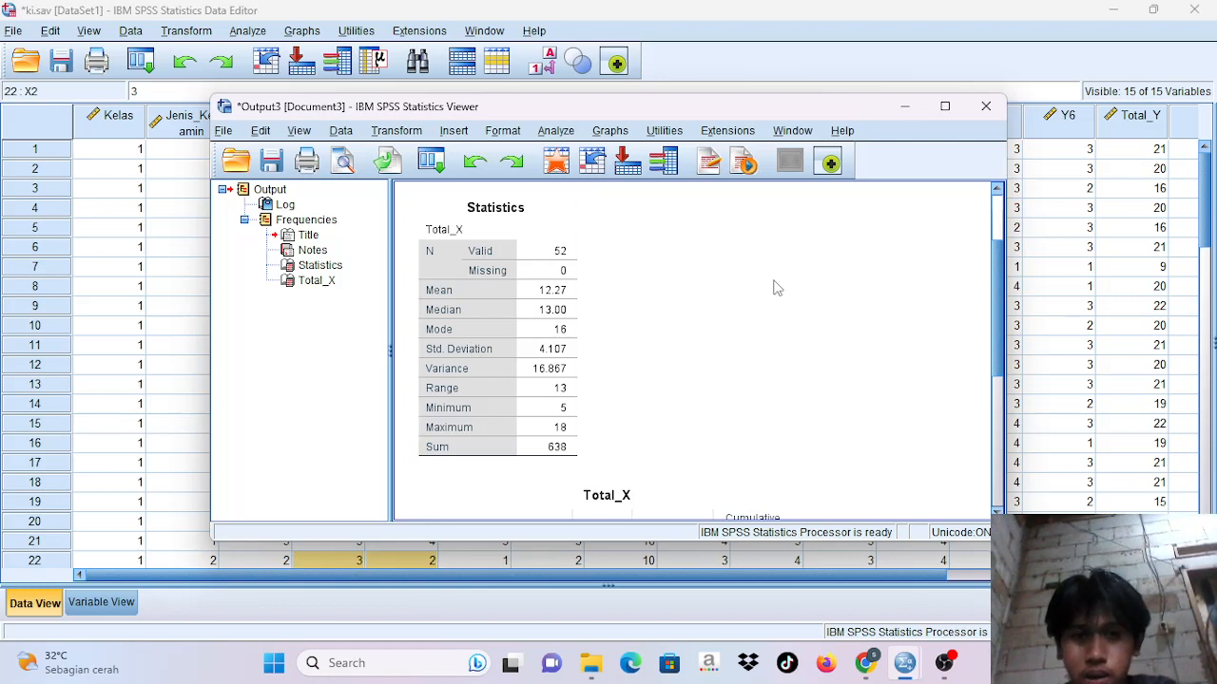
pyautogui.click(911, 110)
# - Reopen the Frequencies analysis and replace Total_X with Total_Y as the variable to analyze
pyautogui.click(244, 32)
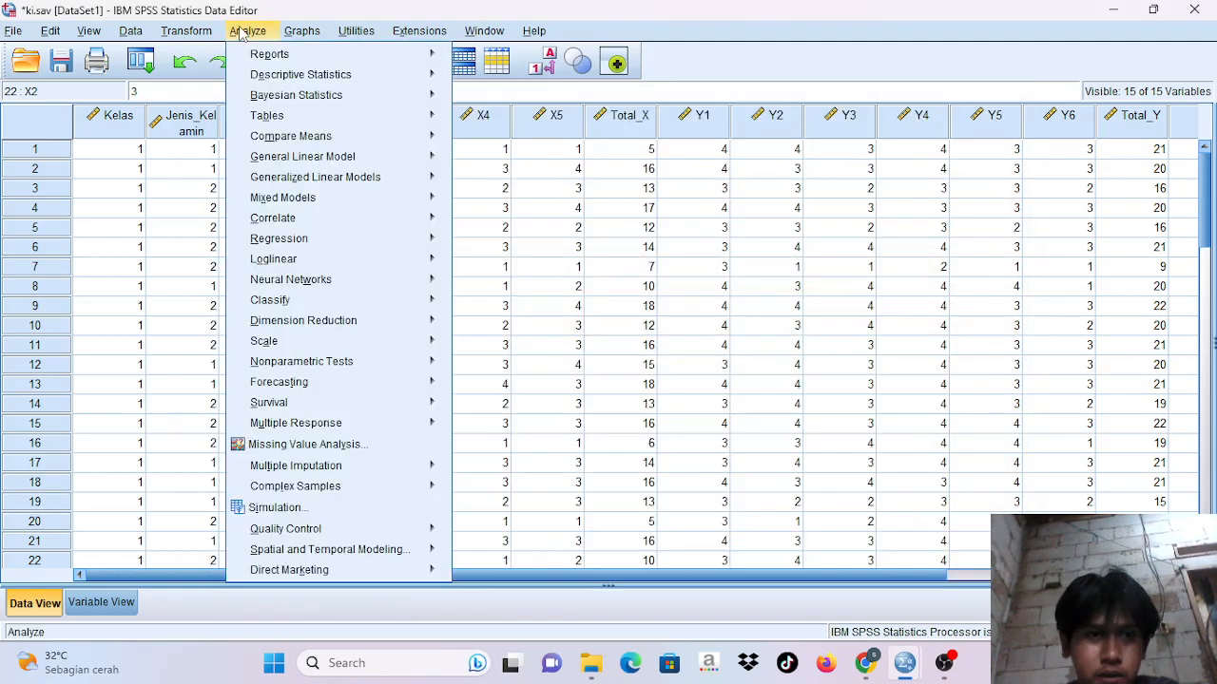
pyautogui.moveTo(281, 62)
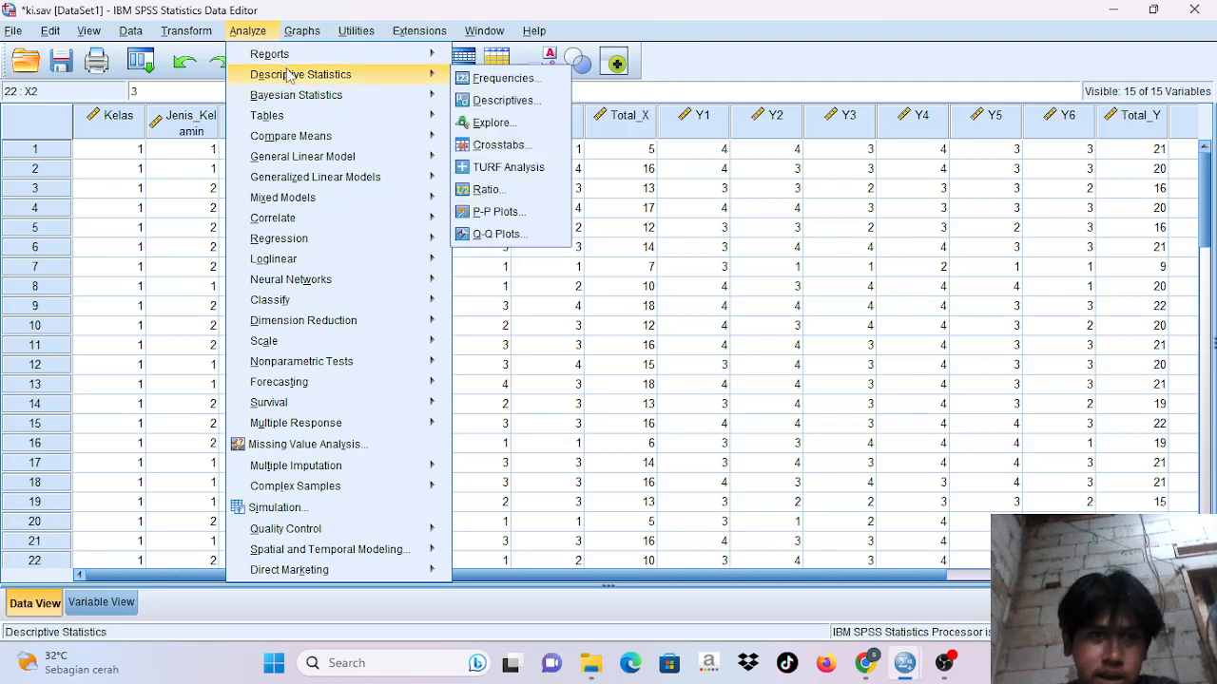
pyautogui.click(480, 79)
pyautogui.click(618, 251)
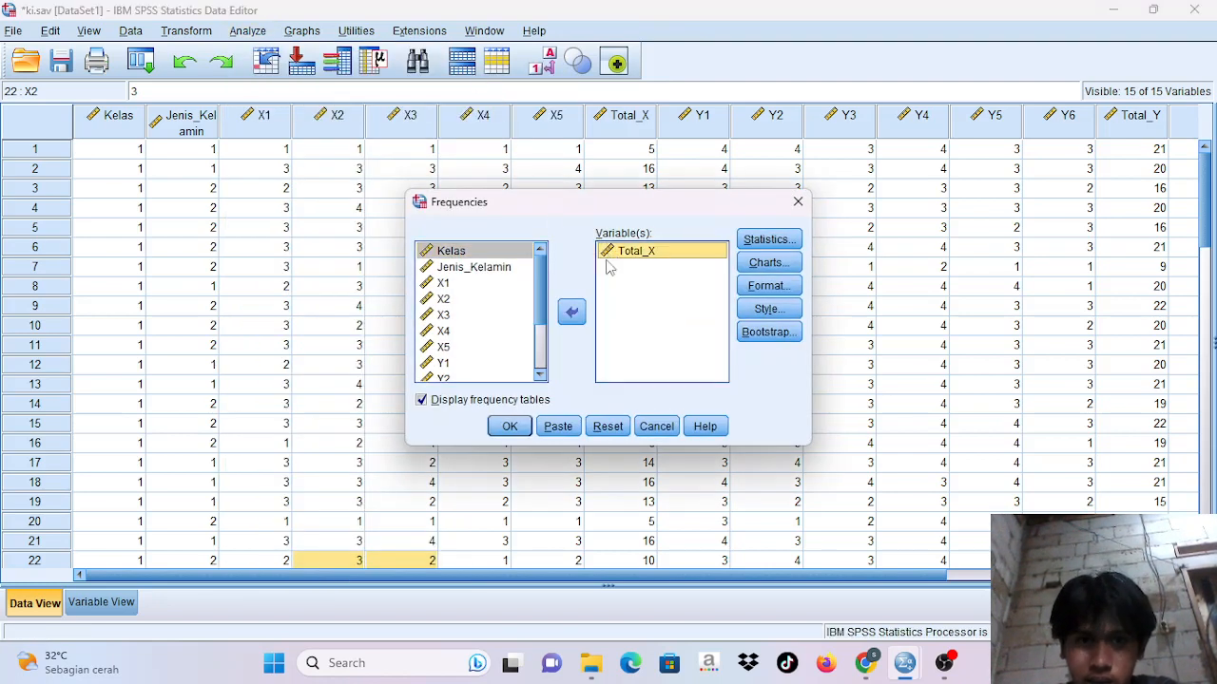
pyautogui.click(571, 313)
pyautogui.scroll(-2, 504, 319)
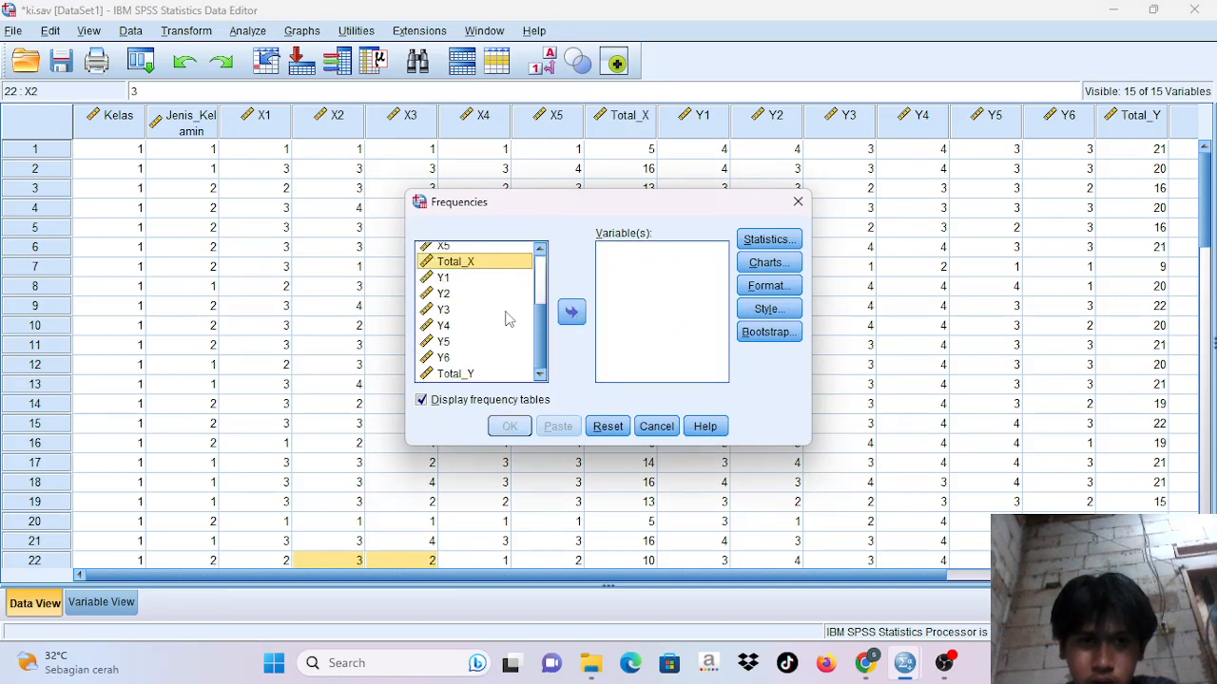
pyautogui.click(470, 375)
pyautogui.scroll(3, 489, 285)
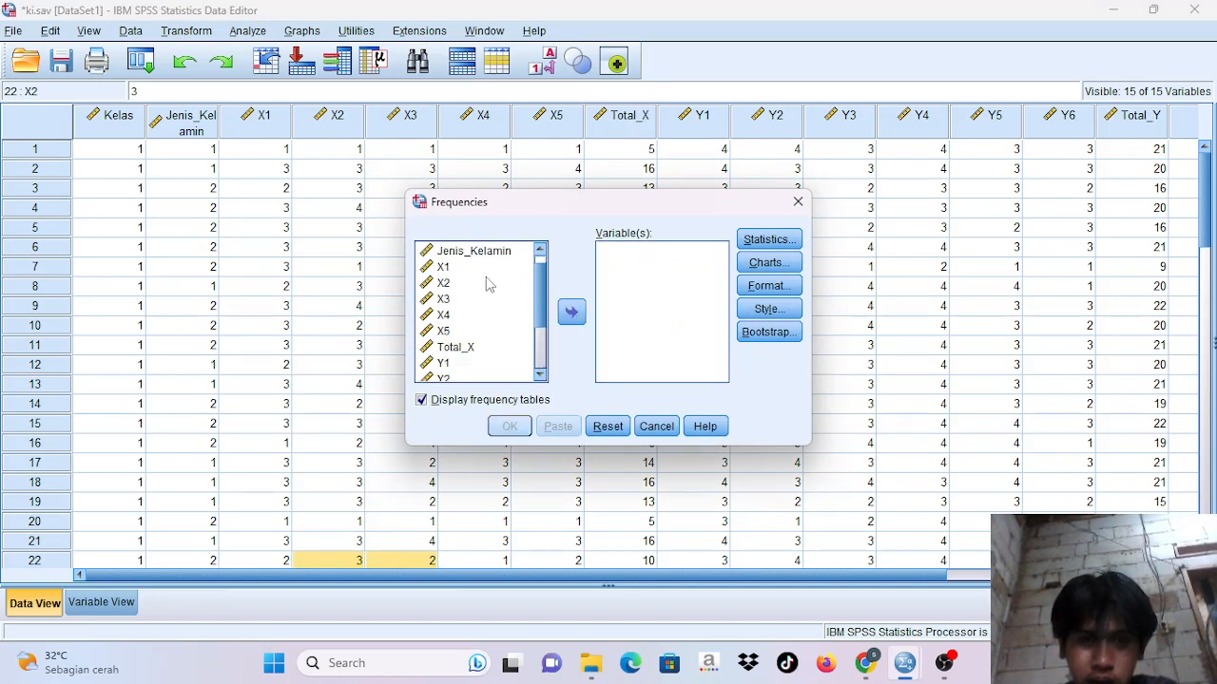
pyautogui.scroll(-3, 487, 284)
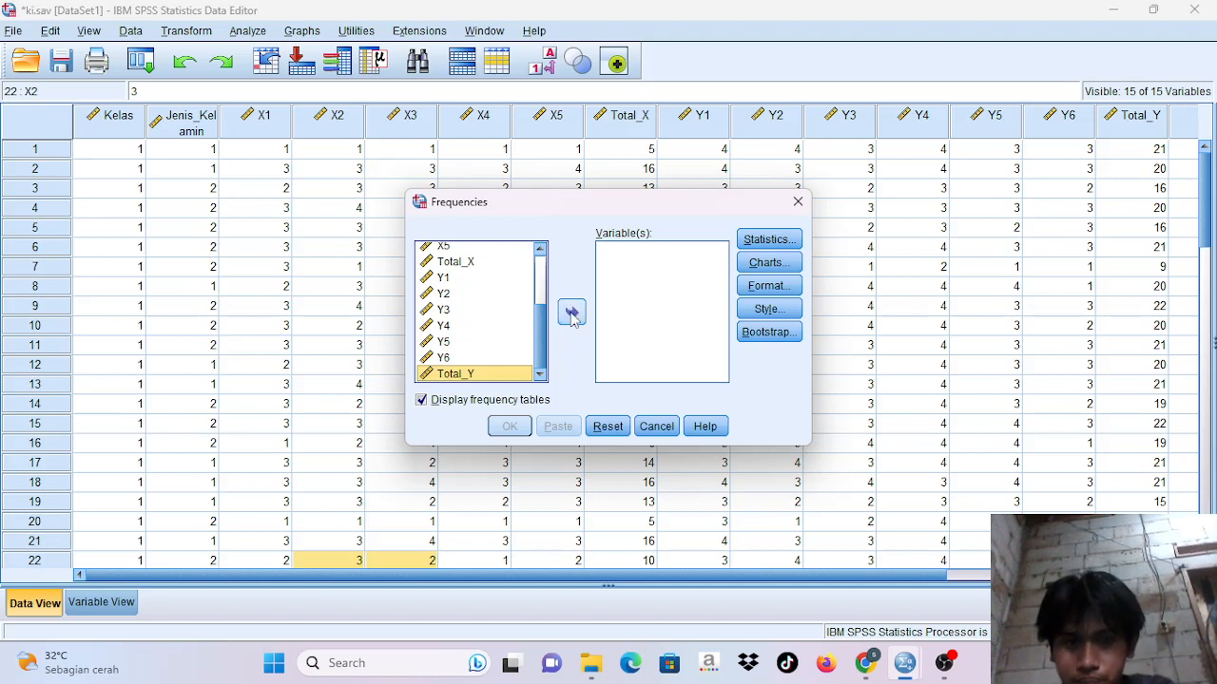
pyautogui.click(571, 312)
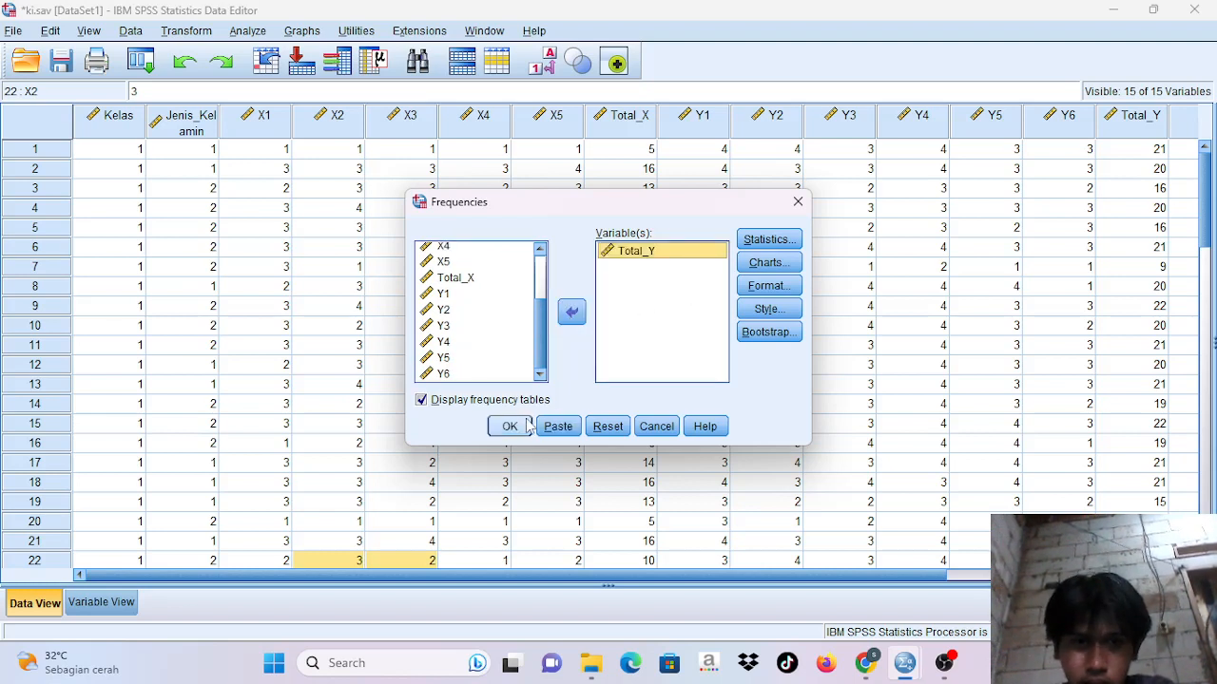
# - Check the selected statistics options, run the frequency analysis for Total_Y and minimize the output viewer
pyautogui.click(771, 241)
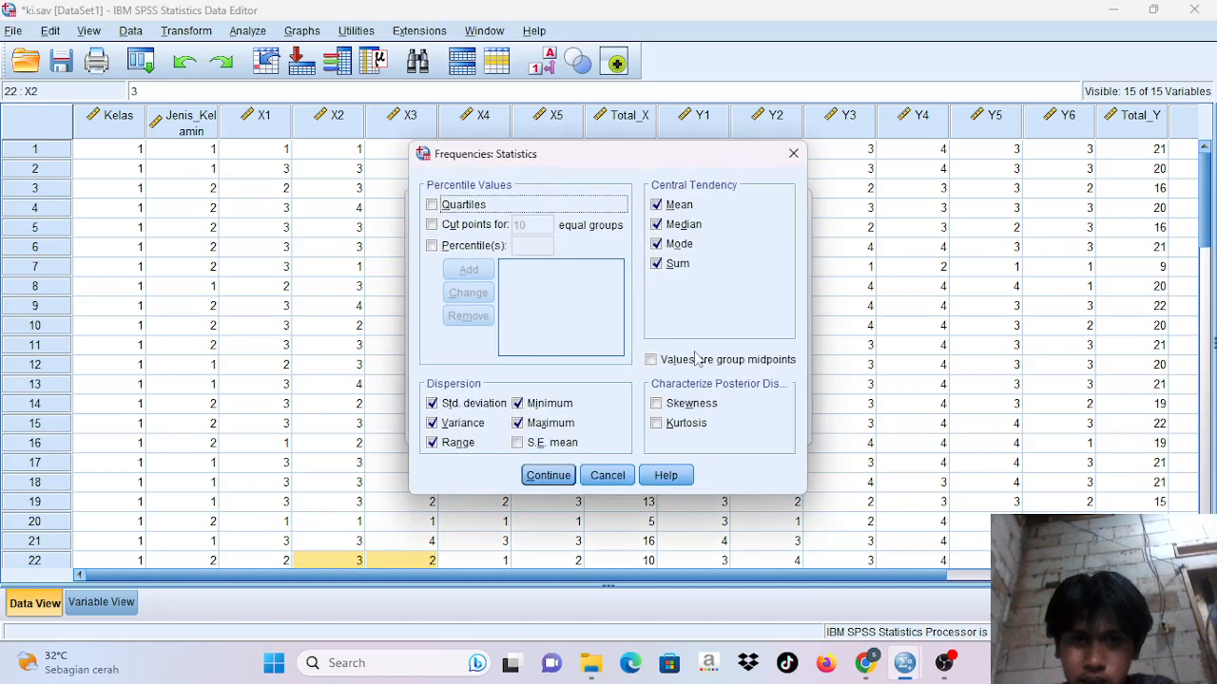
pyautogui.click(618, 478)
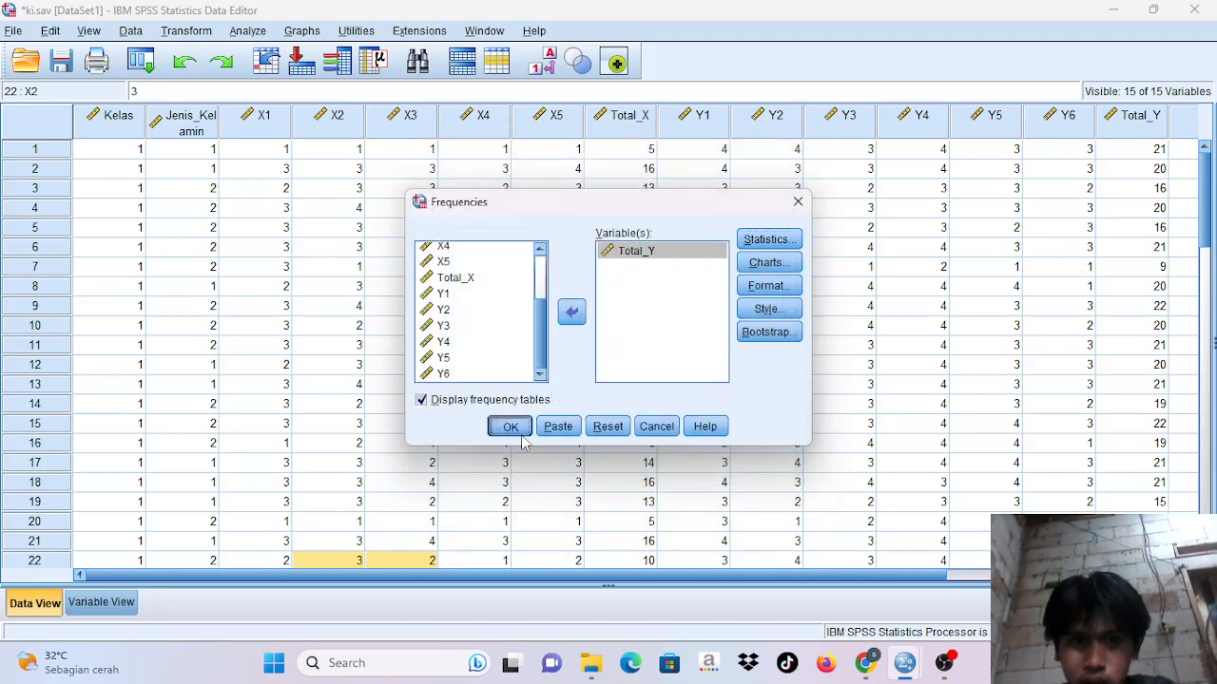
pyautogui.click(518, 429)
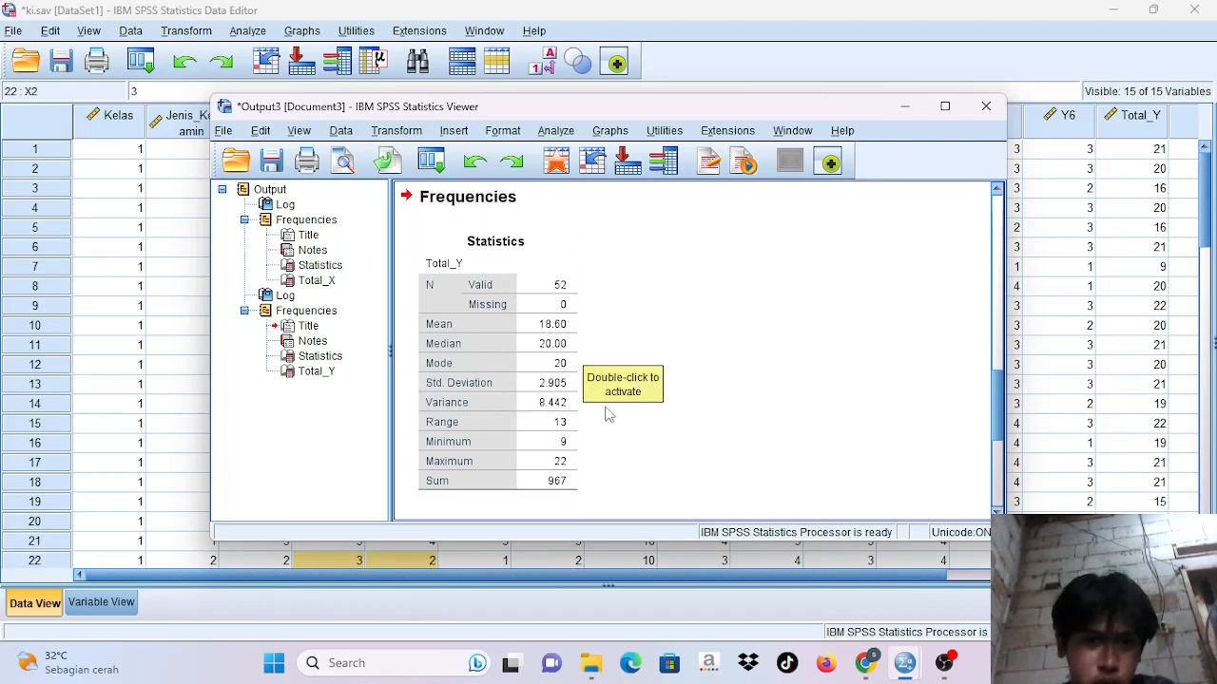
pyautogui.click(916, 112)
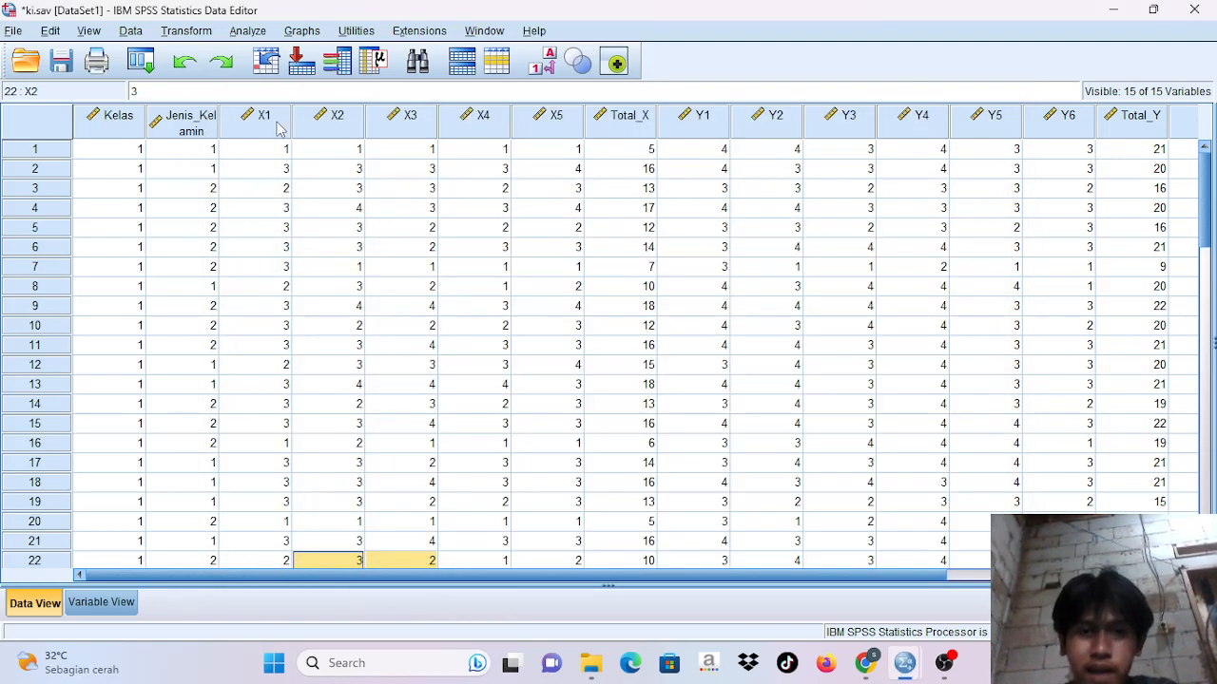
# - Open the Bivariate Correlations analysis and check that X1 to X5 and Total_X are the selected variables
pyautogui.click(253, 32)
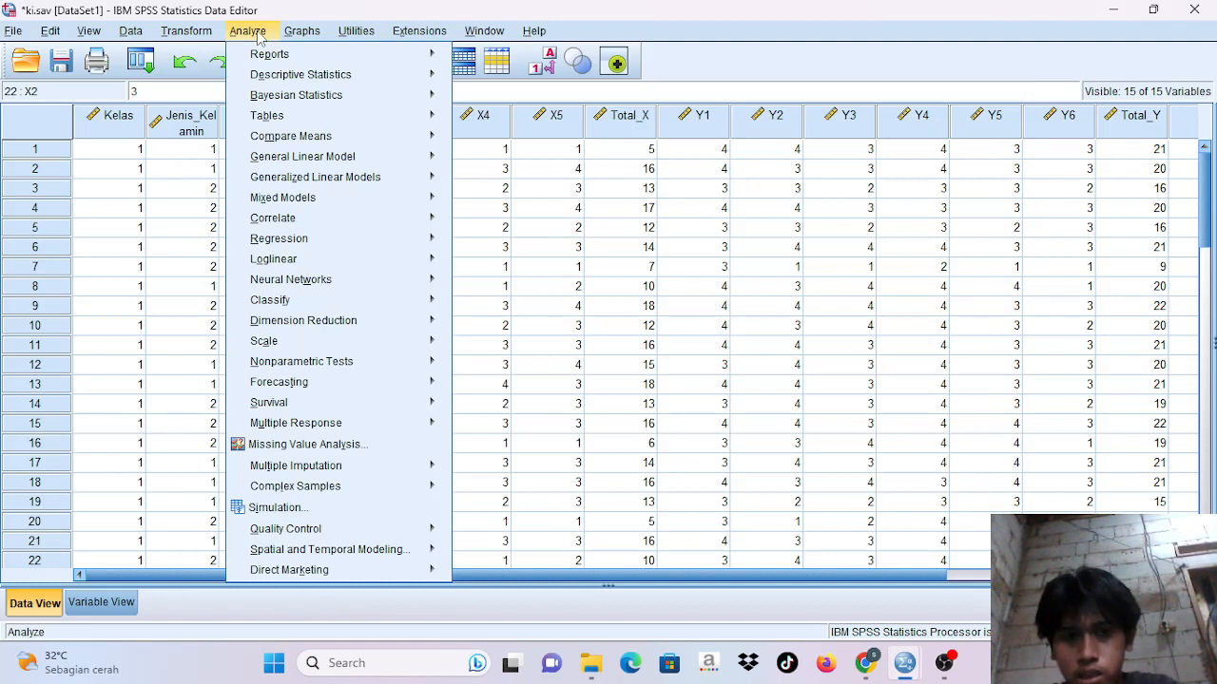
pyautogui.moveTo(304, 203)
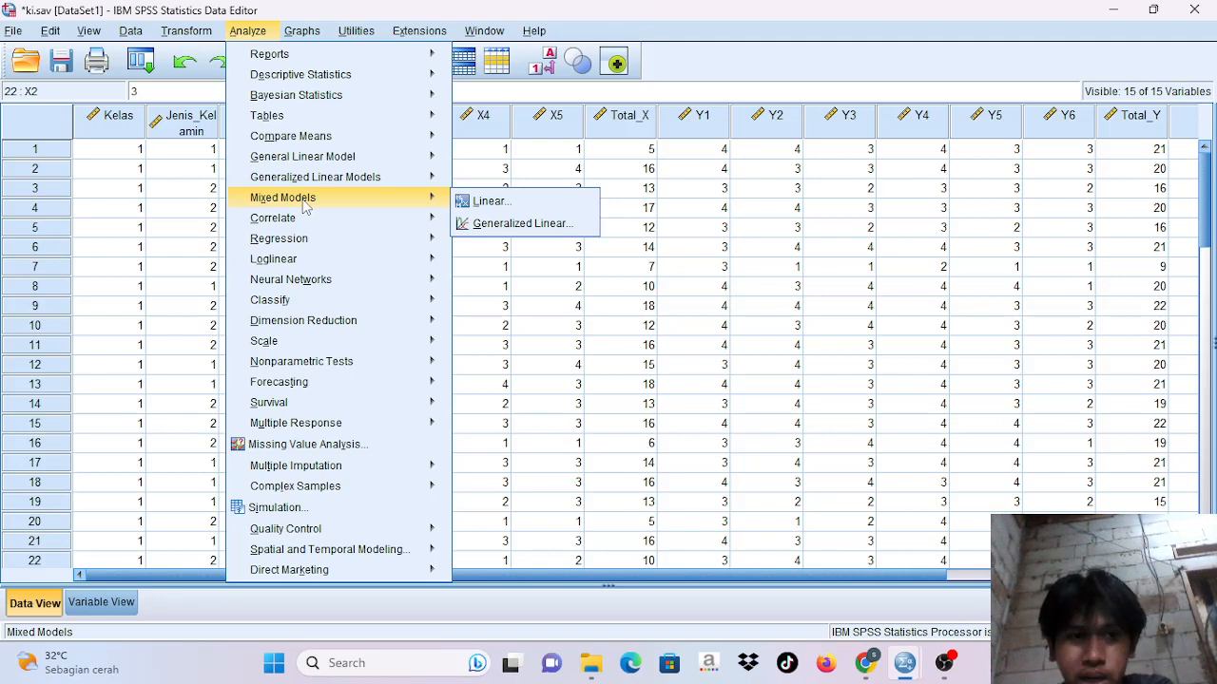
pyautogui.moveTo(324, 270)
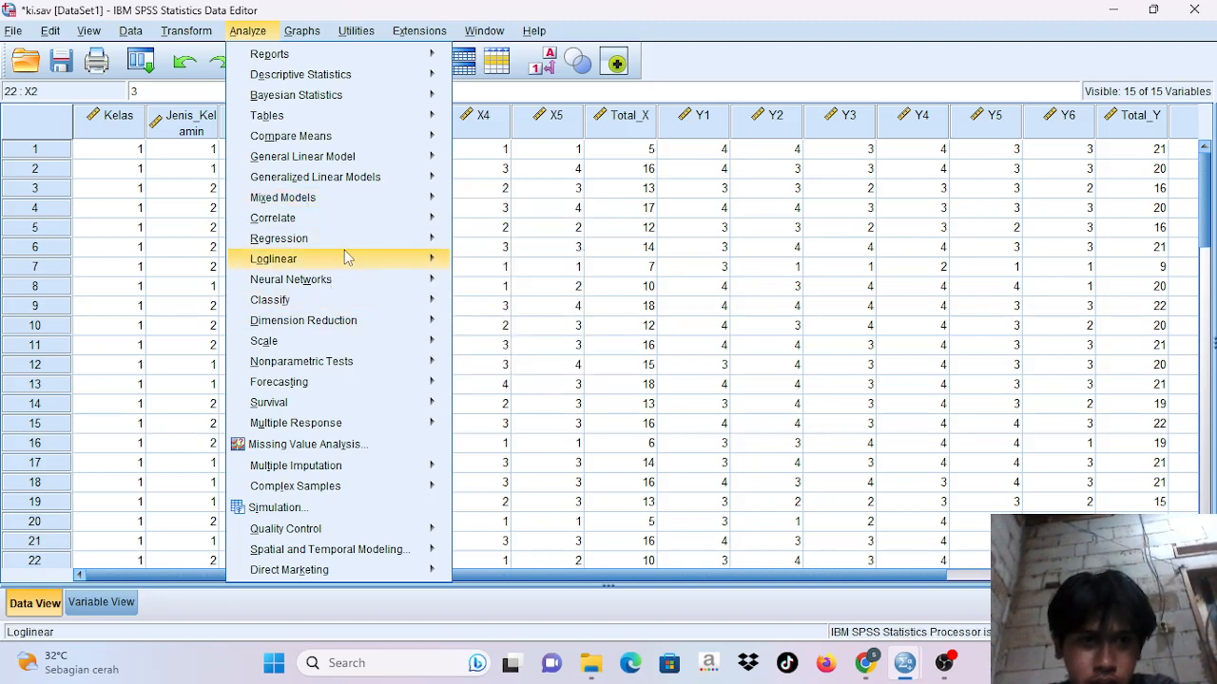
pyautogui.moveTo(334, 246)
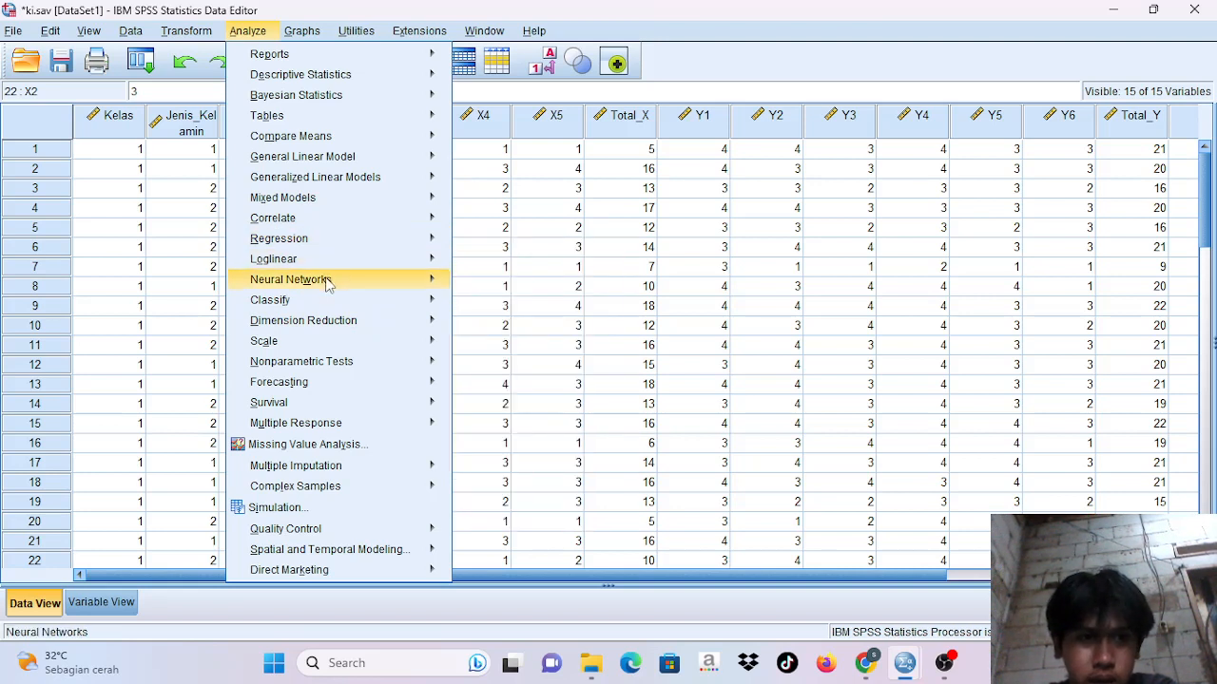
pyautogui.moveTo(311, 266)
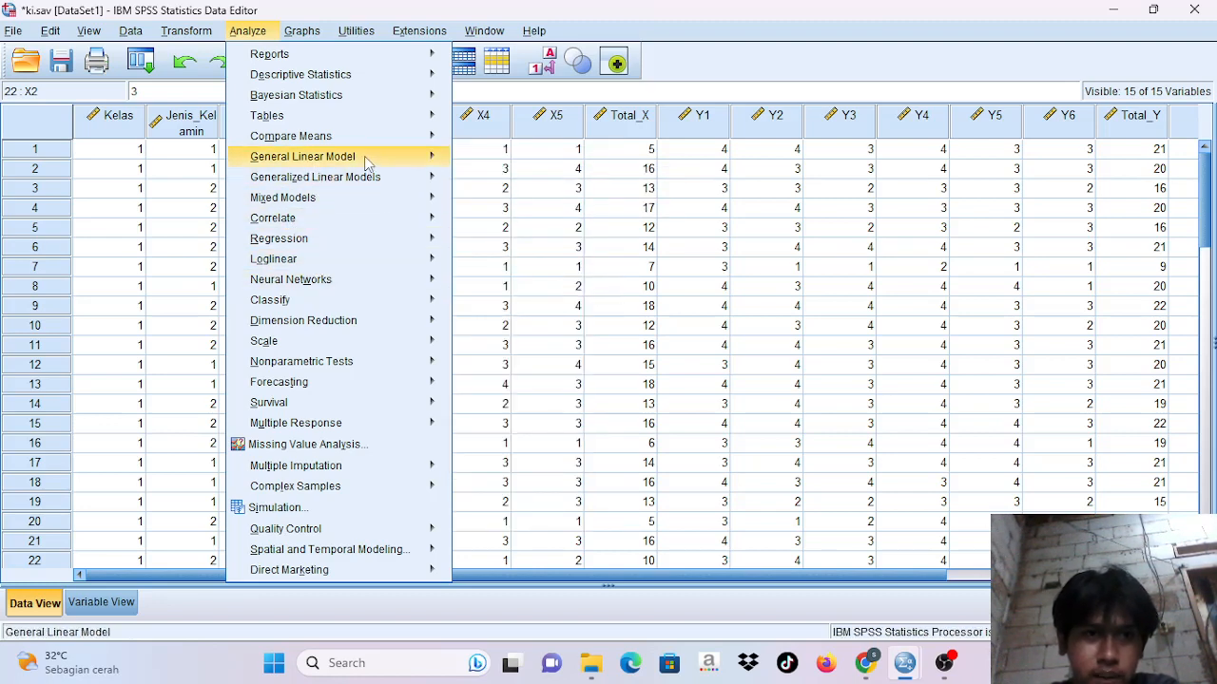
pyautogui.moveTo(345, 57)
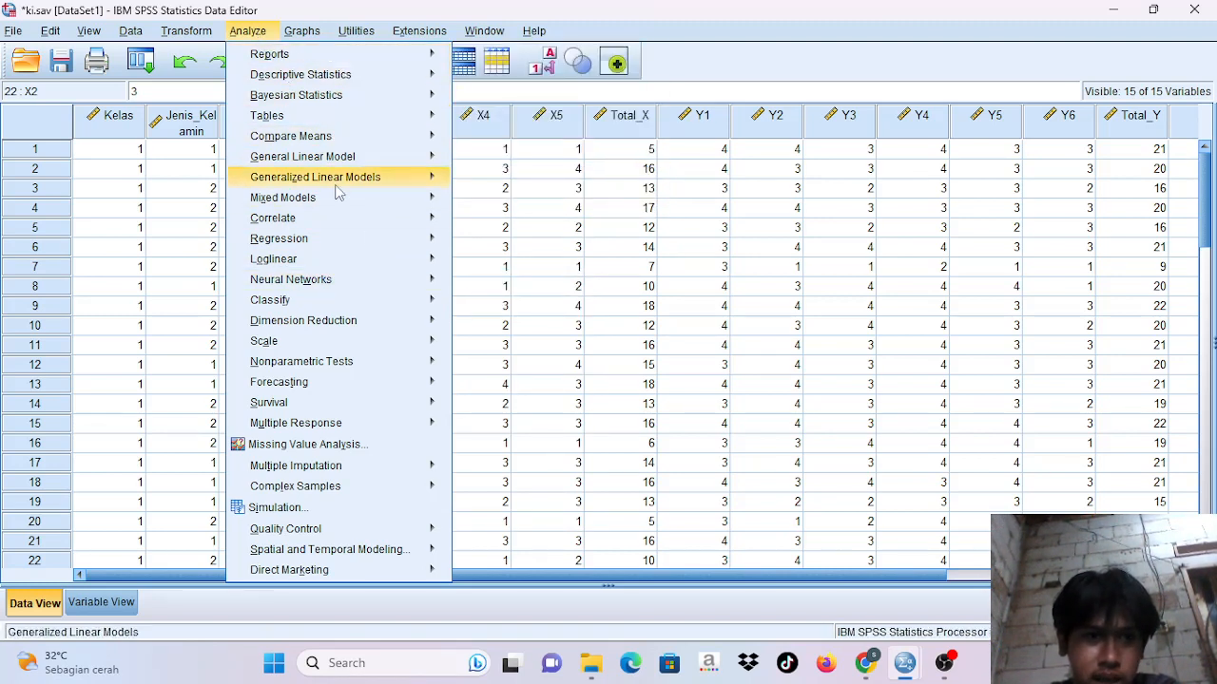
pyautogui.moveTo(348, 218)
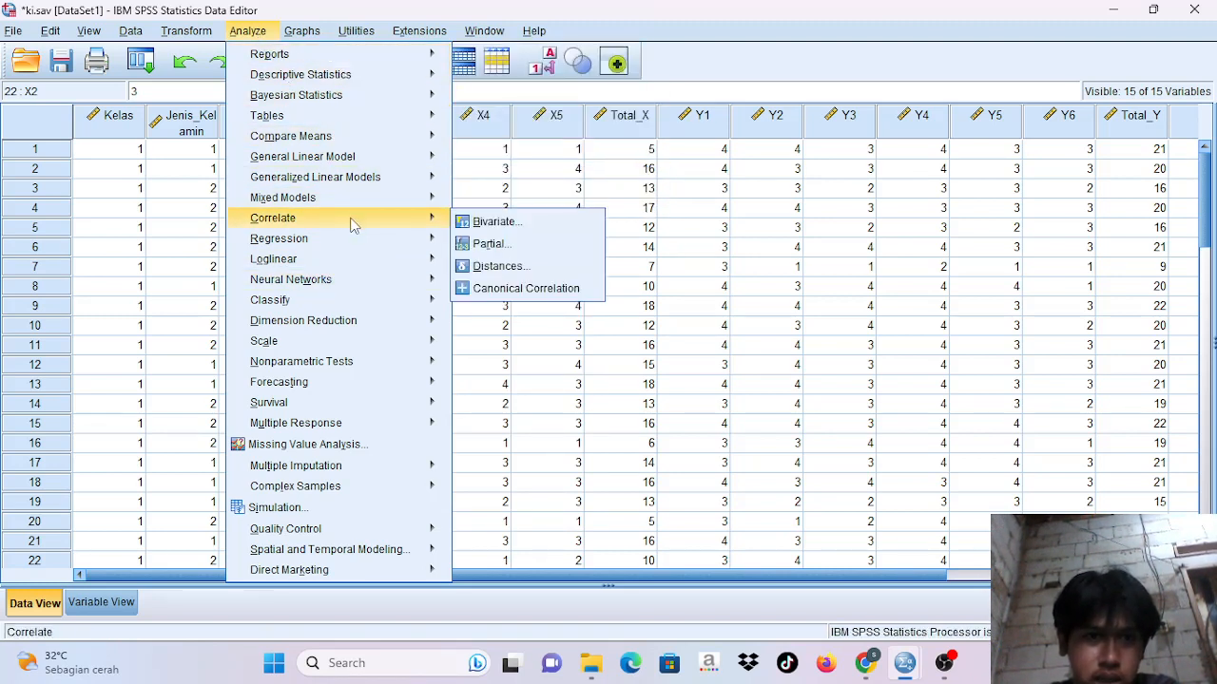
pyautogui.click(461, 221)
pyautogui.scroll(-1, 443, 277)
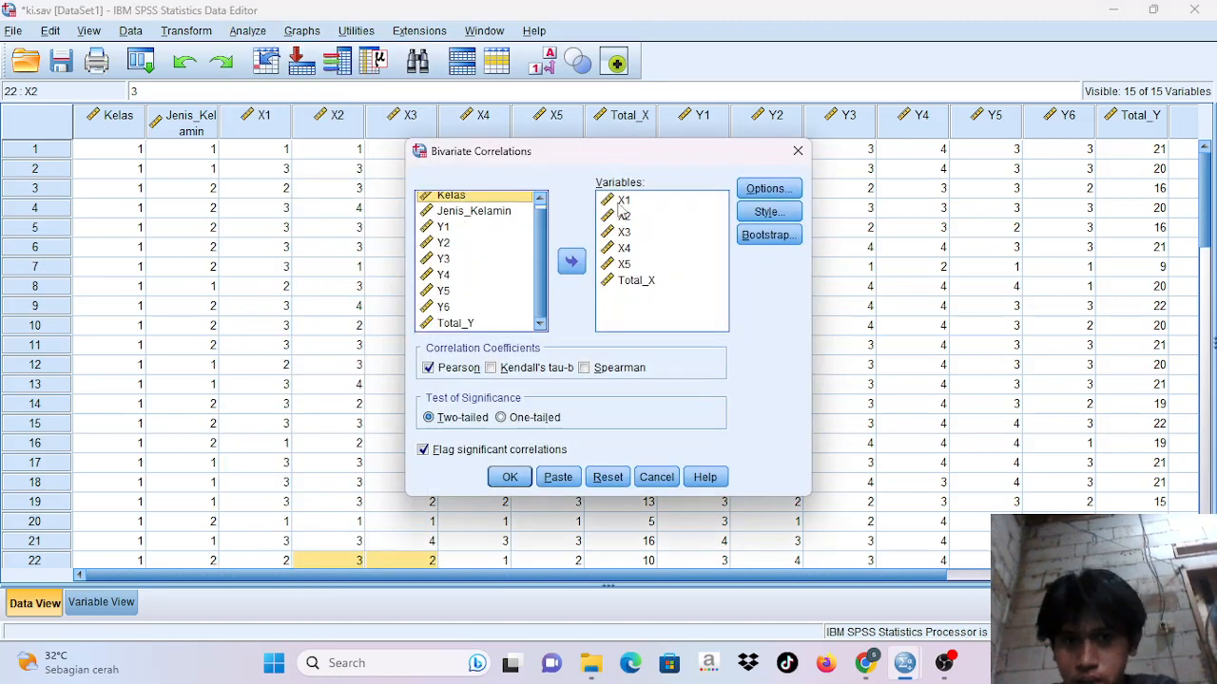
pyautogui.scroll(1, 522, 230)
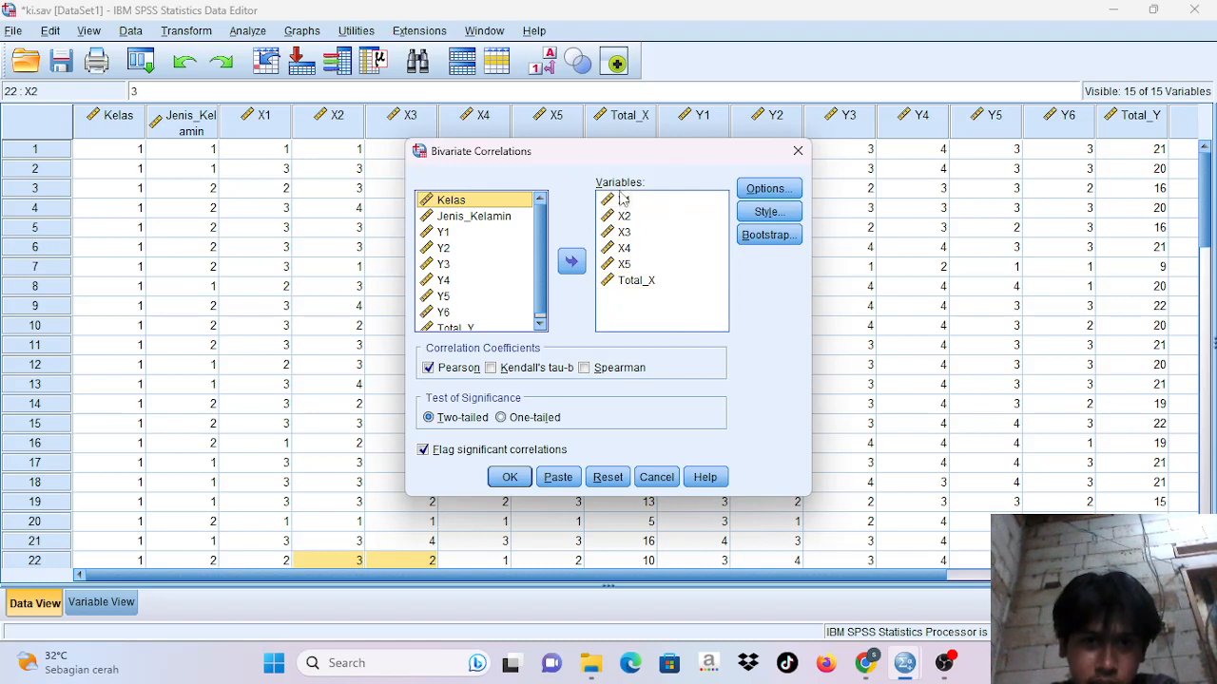
pyautogui.click(639, 282)
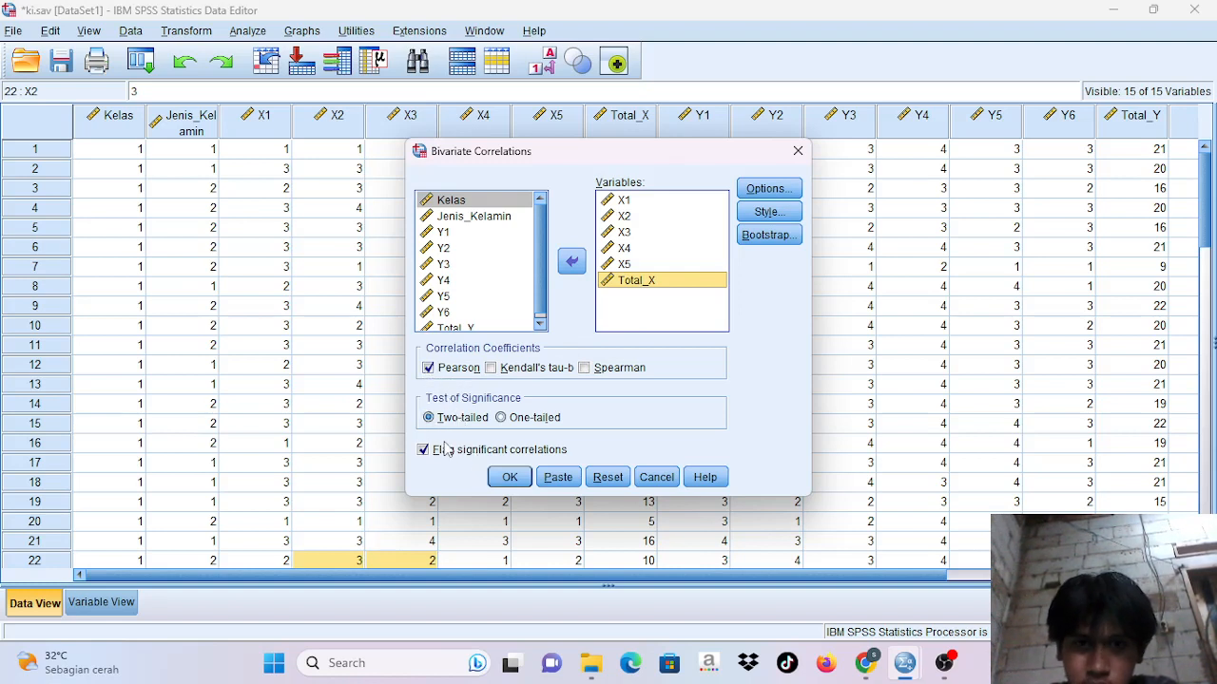
# - Check the bivariate correlation options and the table style conditions, leaving both without applying changes
pyautogui.click(782, 189)
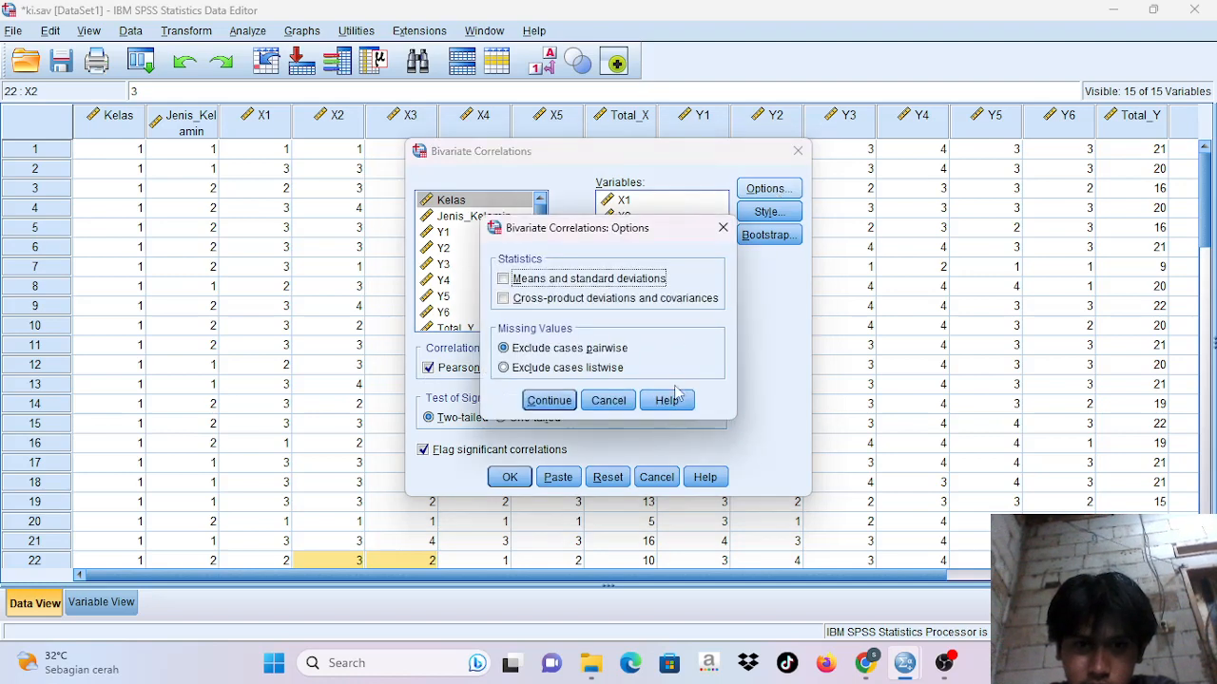
pyautogui.click(609, 400)
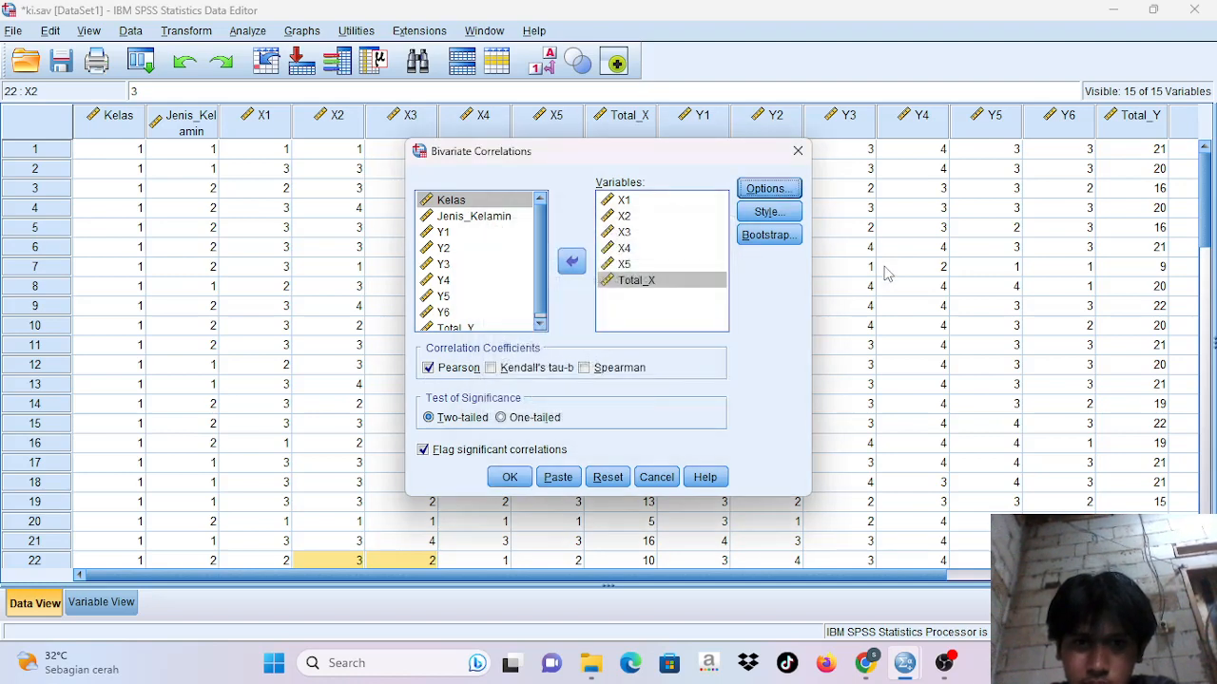
pyautogui.click(768, 213)
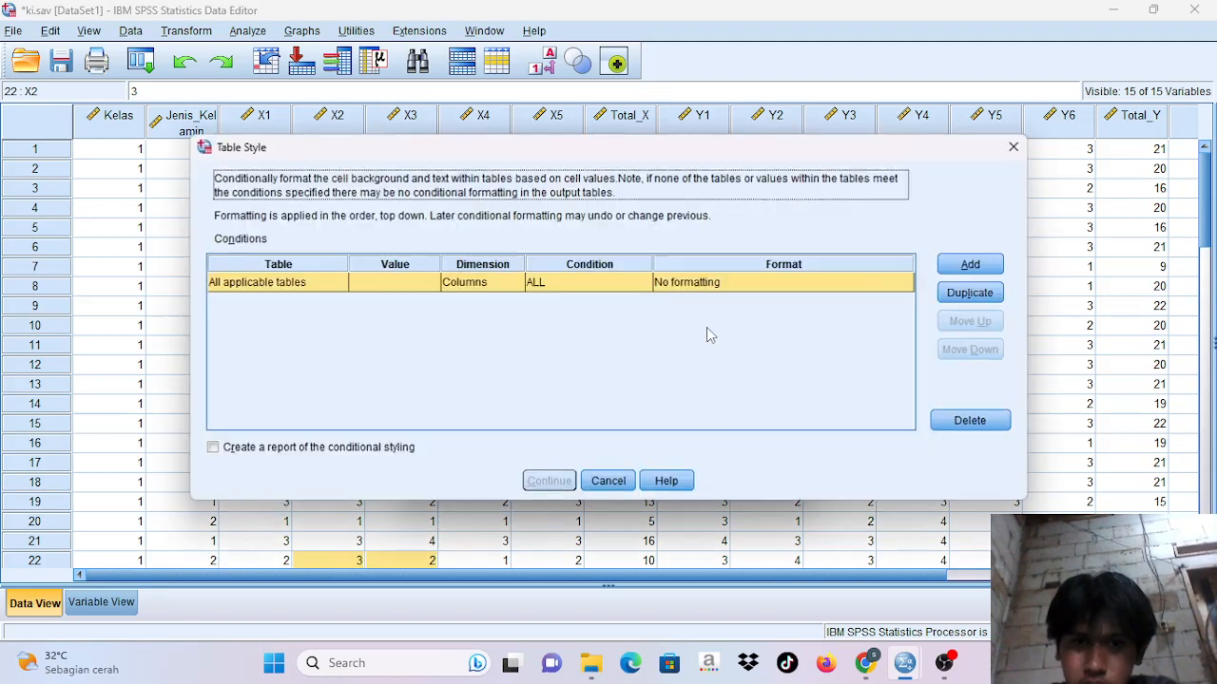
pyautogui.click(607, 481)
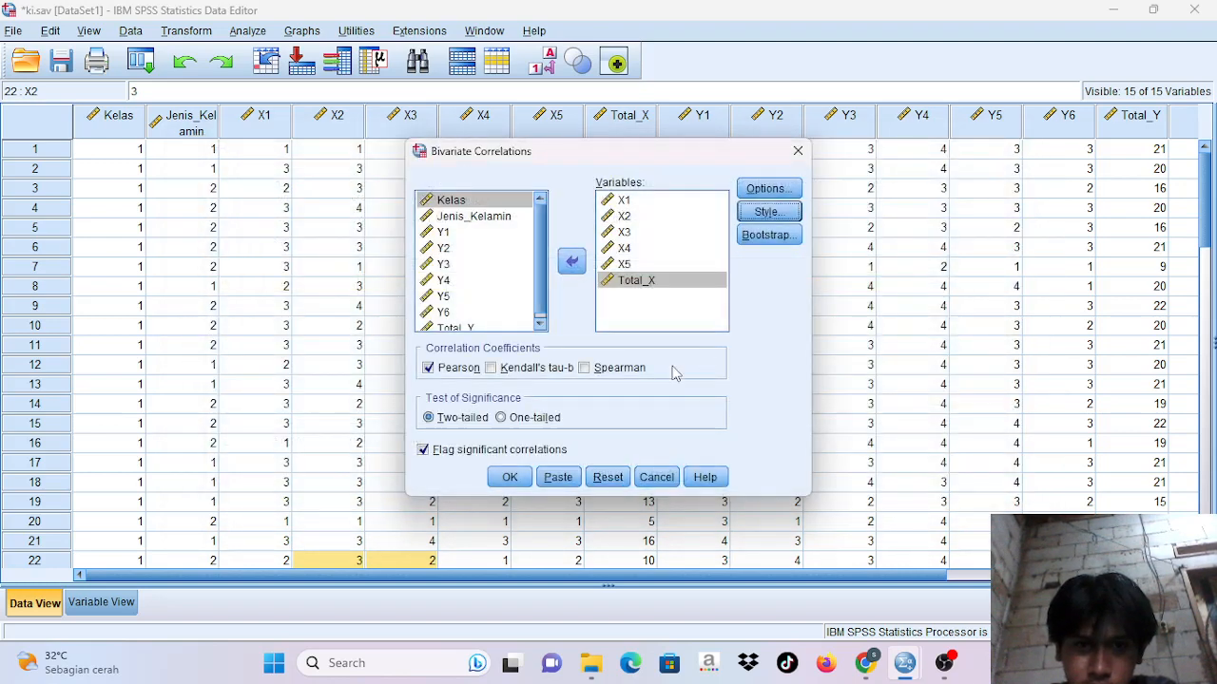
# - Run the two-tailed Pearson correlation for X1 to X5 and Total_X and examine the whole Correlations table
pyautogui.click(511, 480)
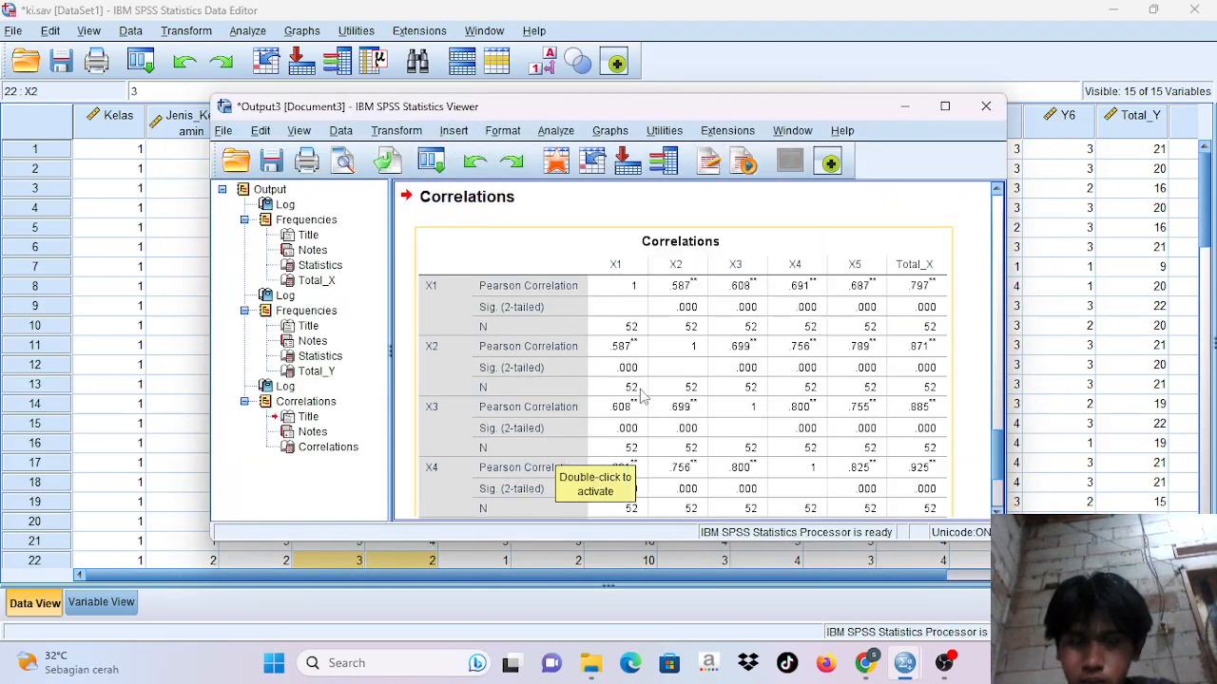
pyautogui.scroll(-2, 642, 397)
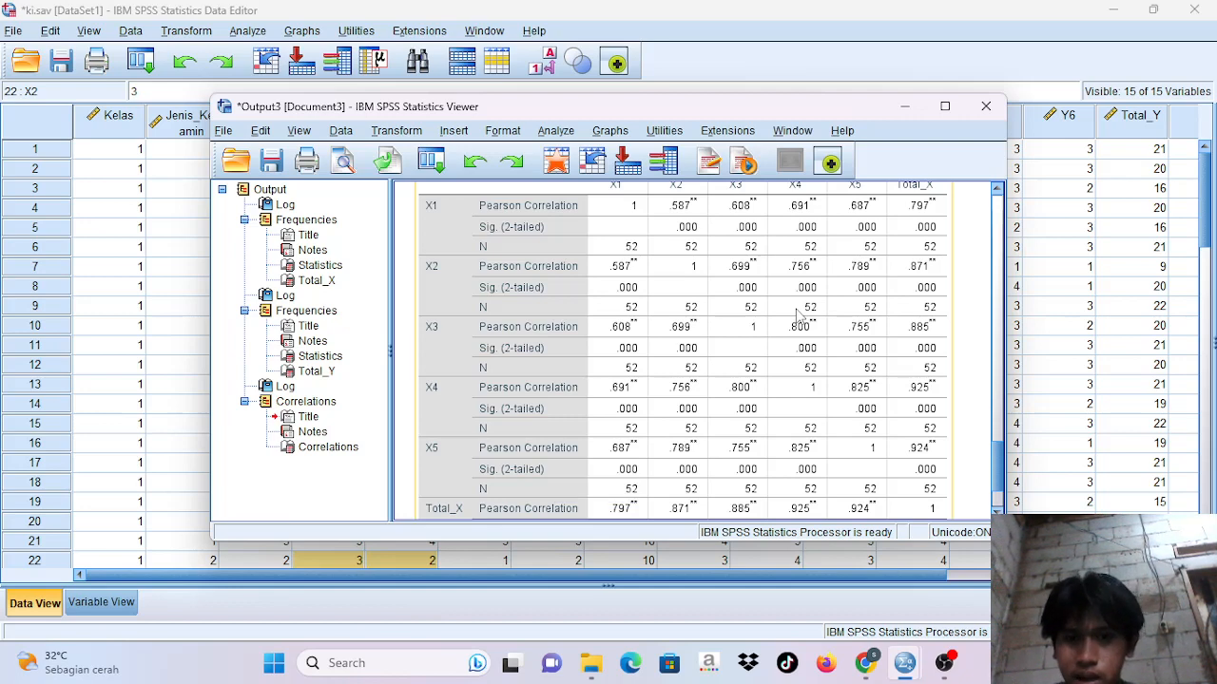
pyautogui.scroll(-2, 799, 317)
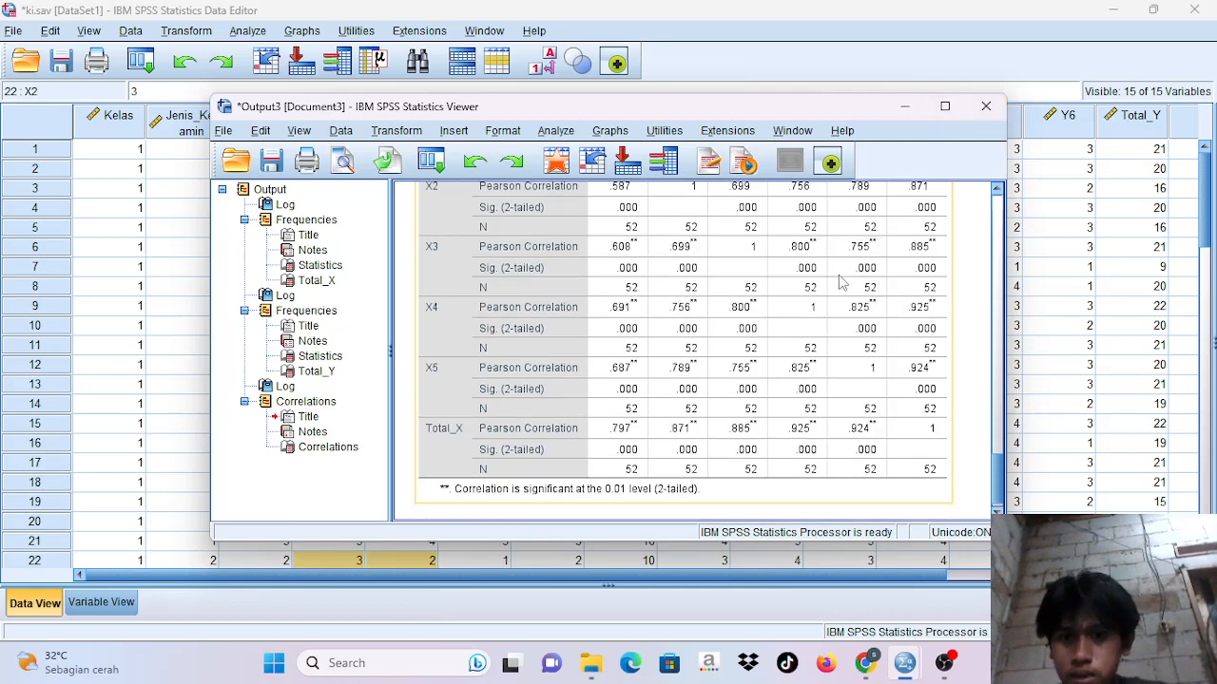
# - Switch to STATOS FIKS.pdf in Chrome and read the r hitung and r tabel validity table for X1 to X5
pyautogui.moveTo(880, 666)
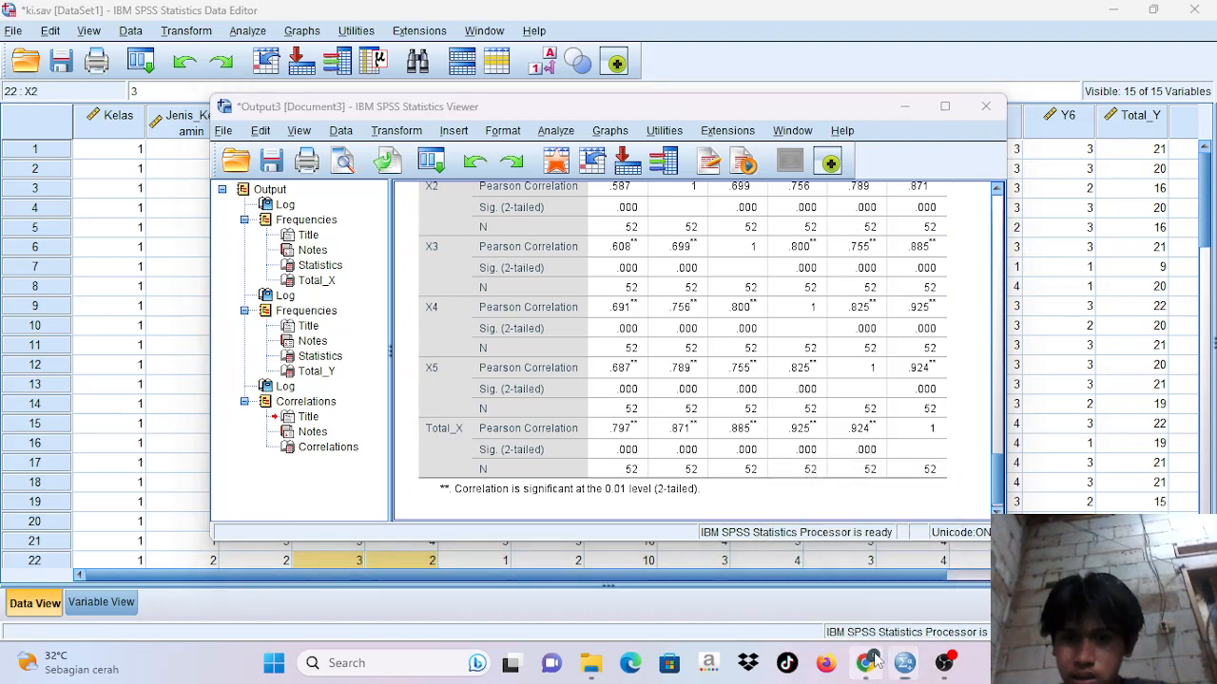
pyautogui.click(875, 658)
pyautogui.scroll(-2, 804, 478)
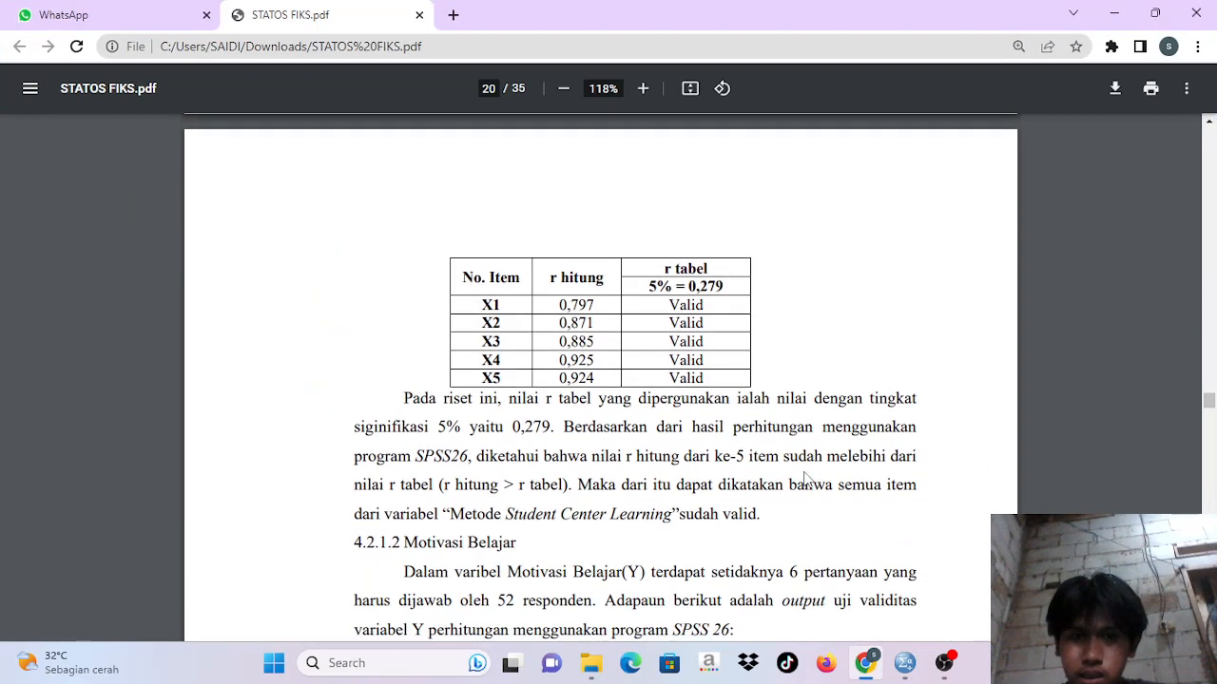
pyautogui.scroll(2, 804, 478)
pyautogui.scroll(1, 804, 478)
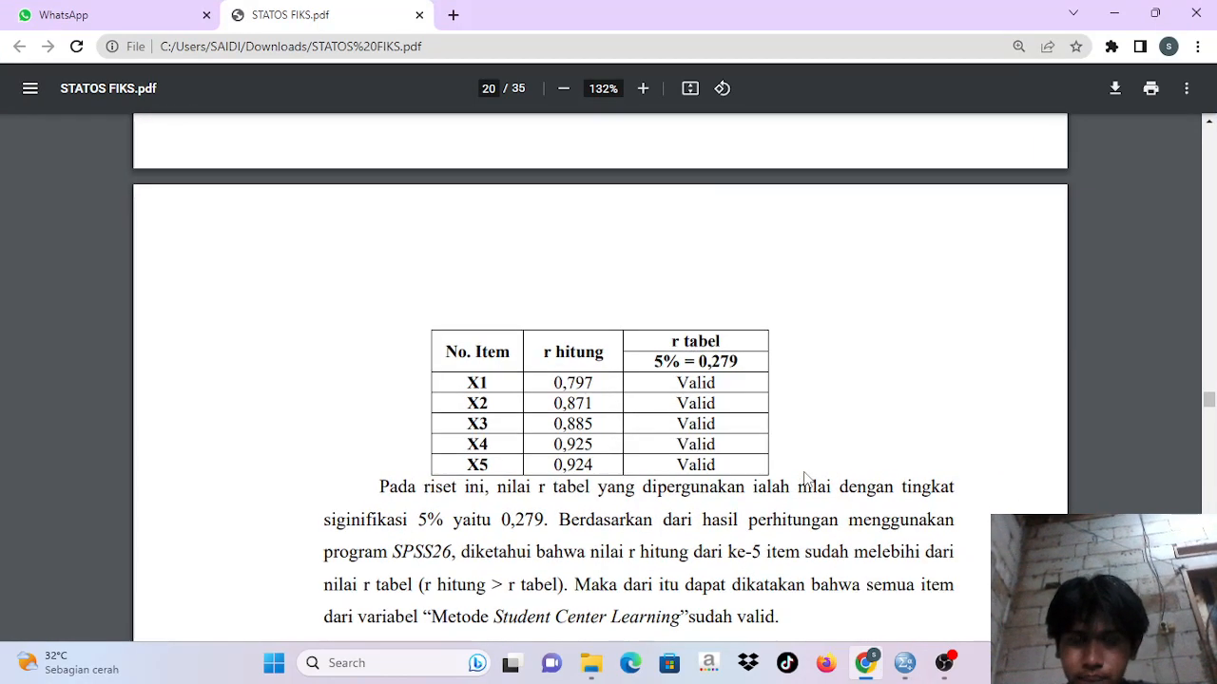
pyautogui.scroll(-1, 804, 479)
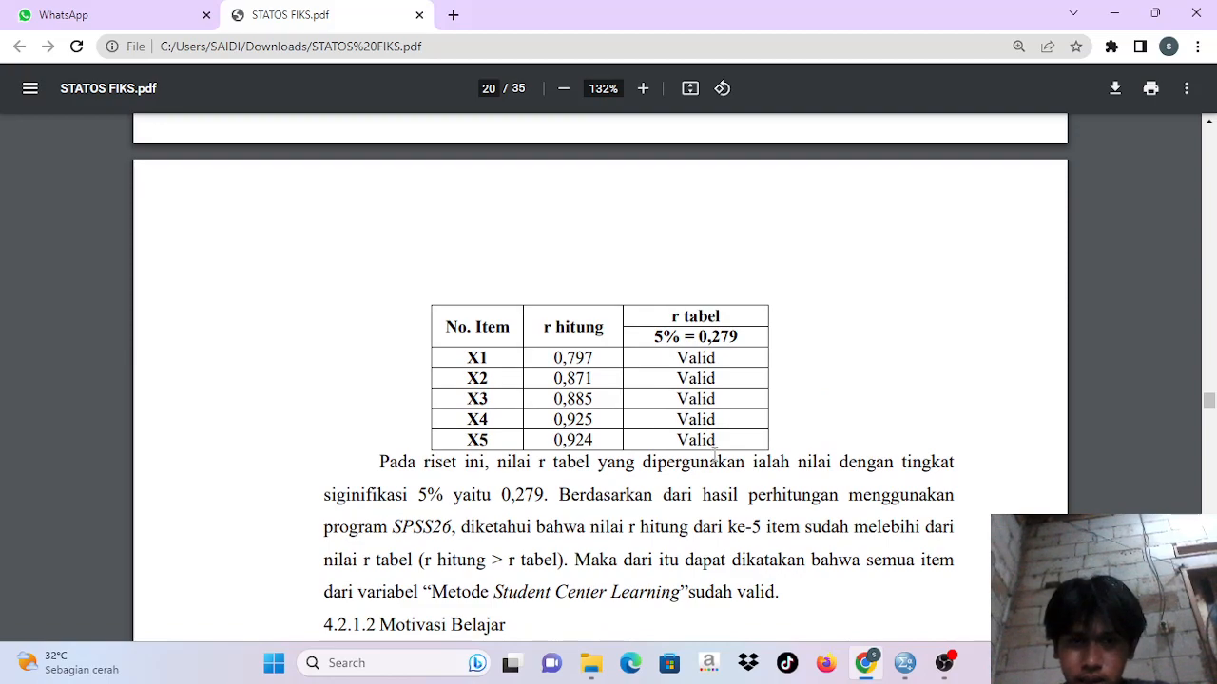
# - Compare the Correlations table on page 19 of the PDF with the r hitung table on page 20
pyautogui.scroll(5, 712, 454)
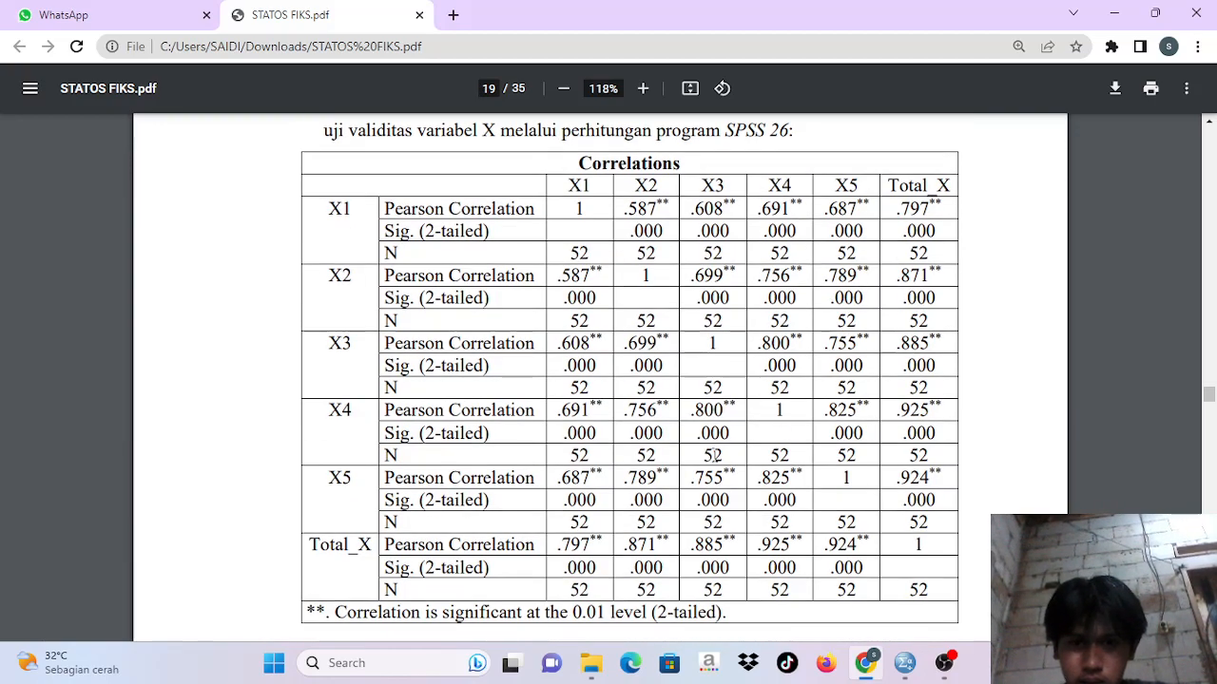
pyautogui.scroll(-3, 713, 454)
pyautogui.scroll(-4, 713, 454)
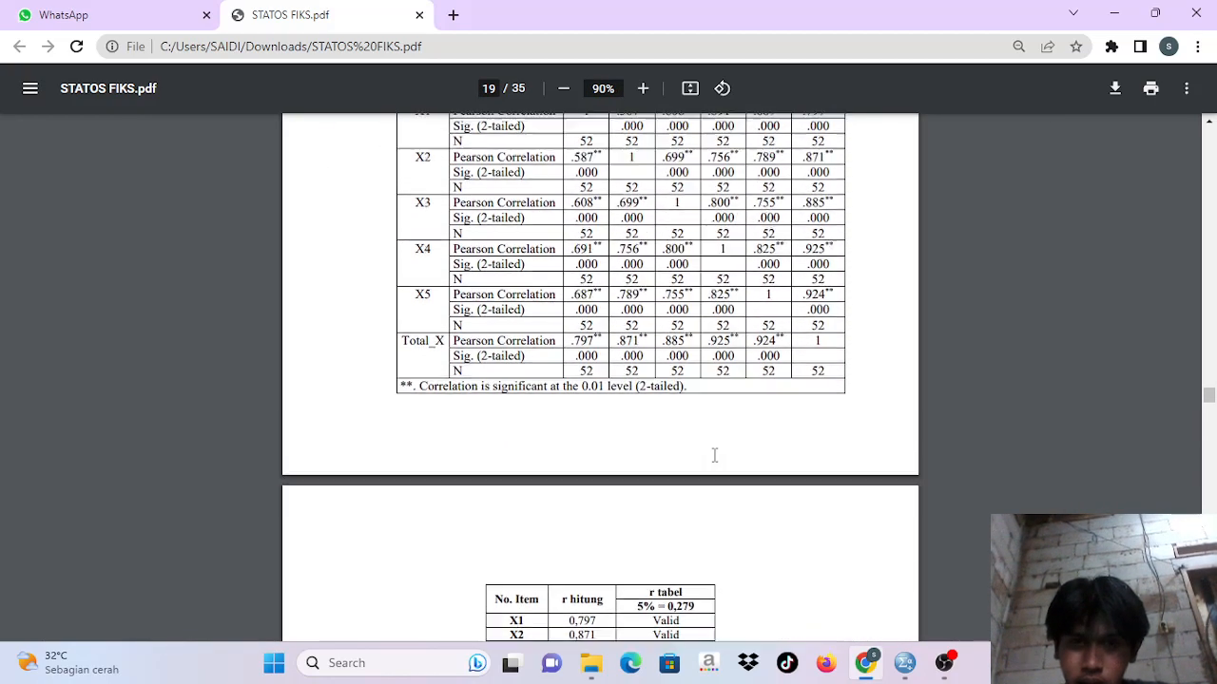
pyautogui.scroll(2, 714, 456)
pyautogui.scroll(-2, 714, 456)
pyautogui.scroll(1, 714, 455)
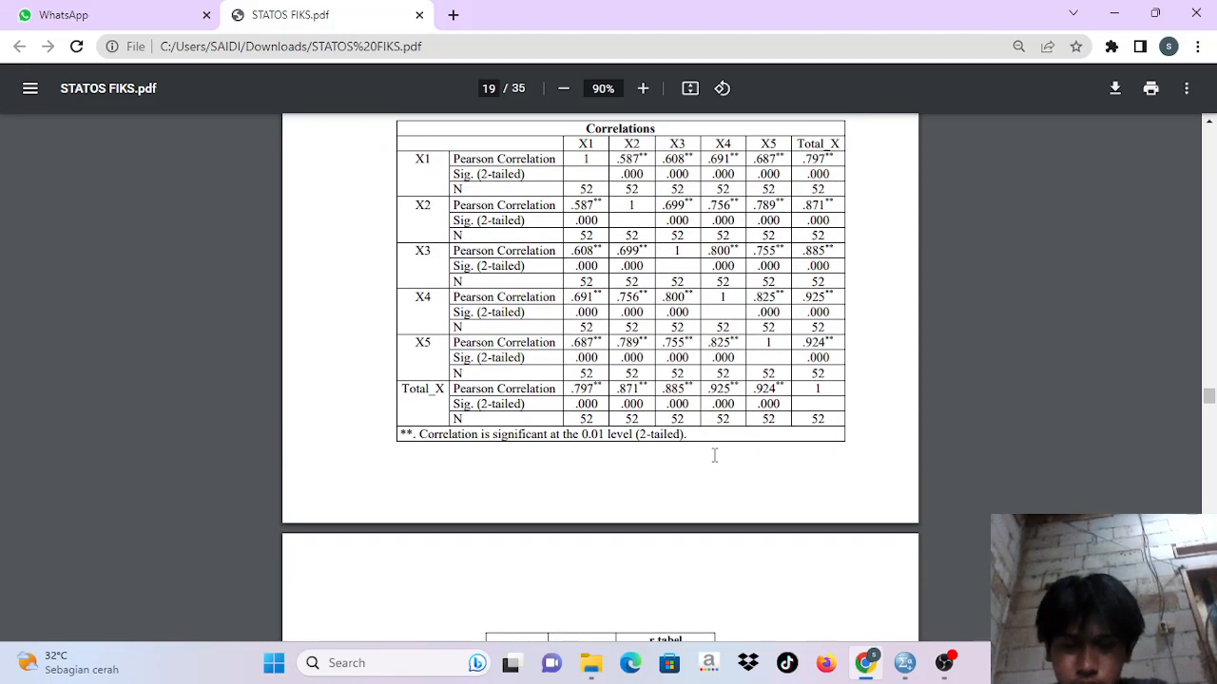
pyautogui.scroll(-2, 714, 455)
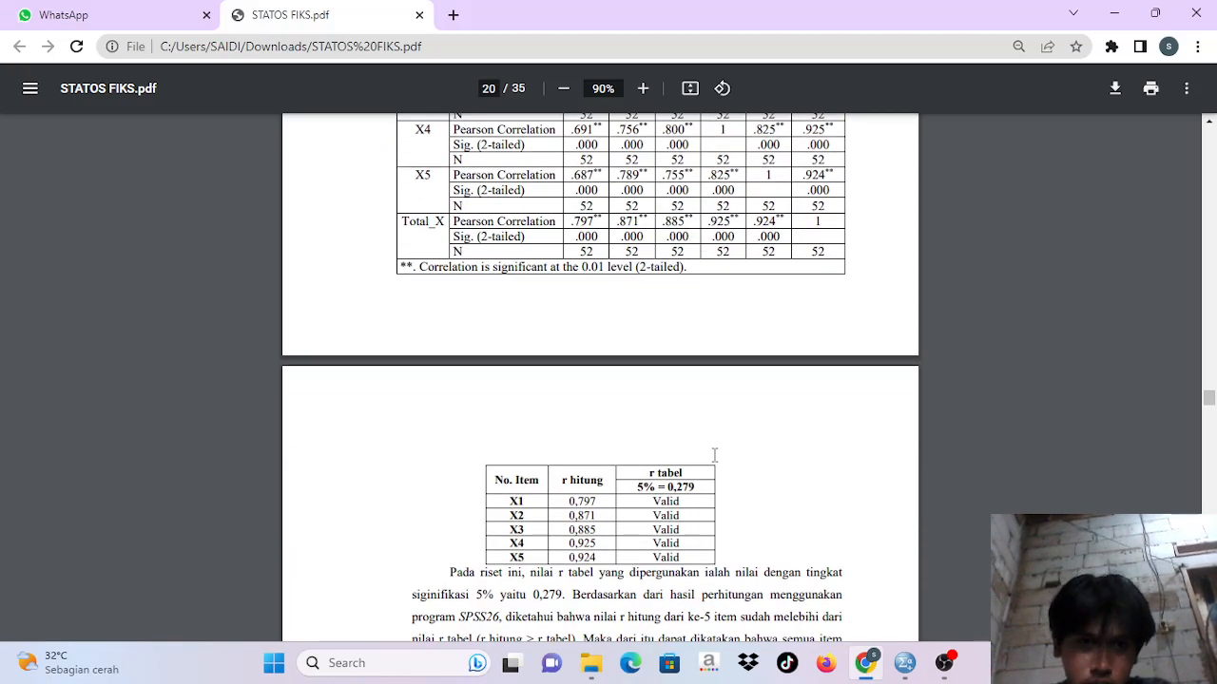
pyautogui.scroll(1, 714, 456)
pyautogui.scroll(-2, 714, 455)
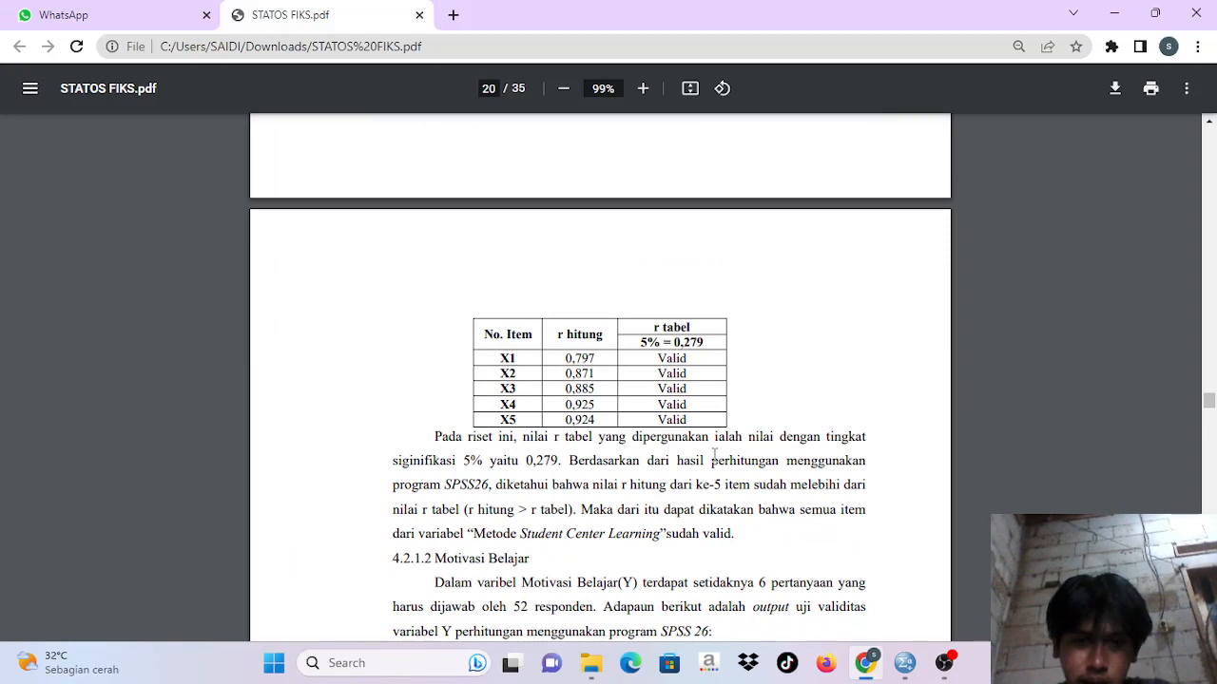
pyautogui.scroll(2, 714, 454)
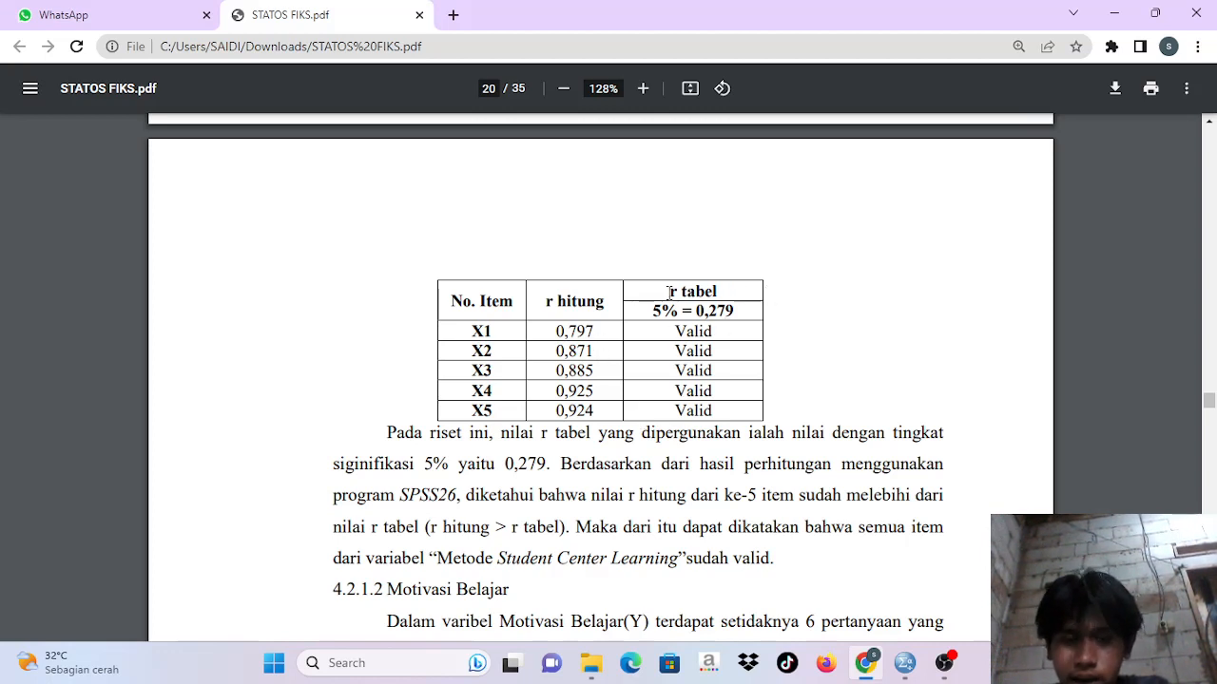
# - Highlight the r tabel 5% heading in the PDF, then switch to the ki.sav data in SPSS and check the last respondent row
pyautogui.moveTo(670, 292); pyautogui.dragTo(722, 311)
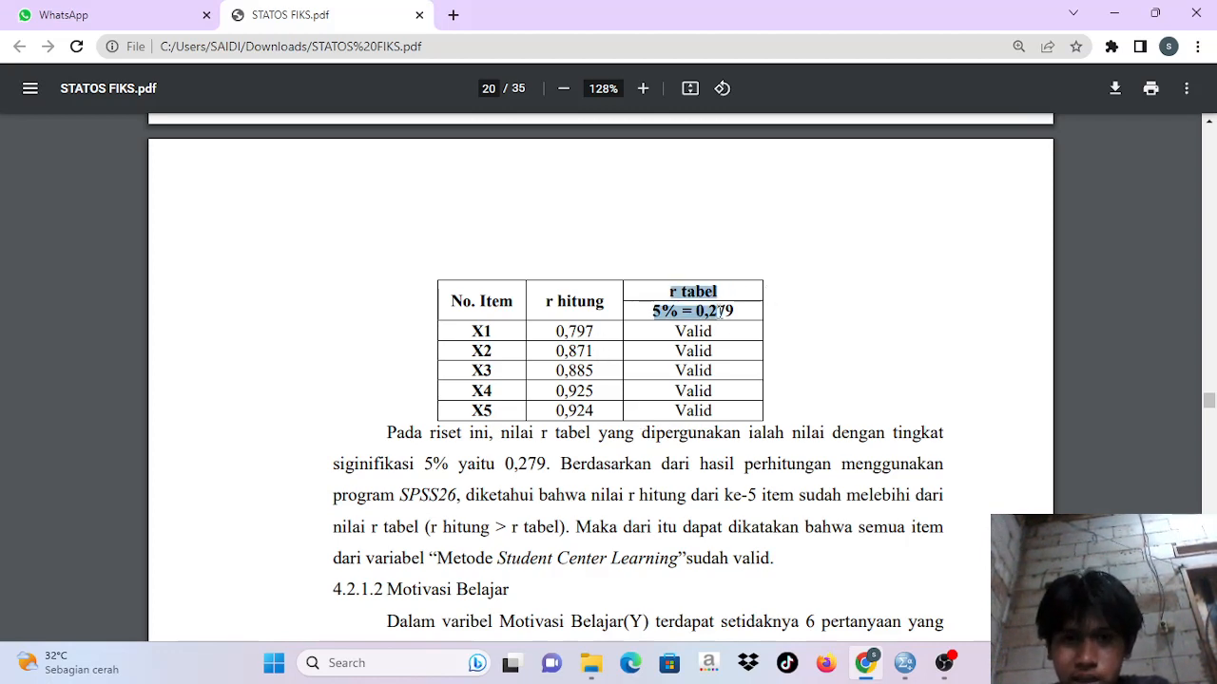
pyautogui.moveTo(905, 663)
pyautogui.click(835, 611)
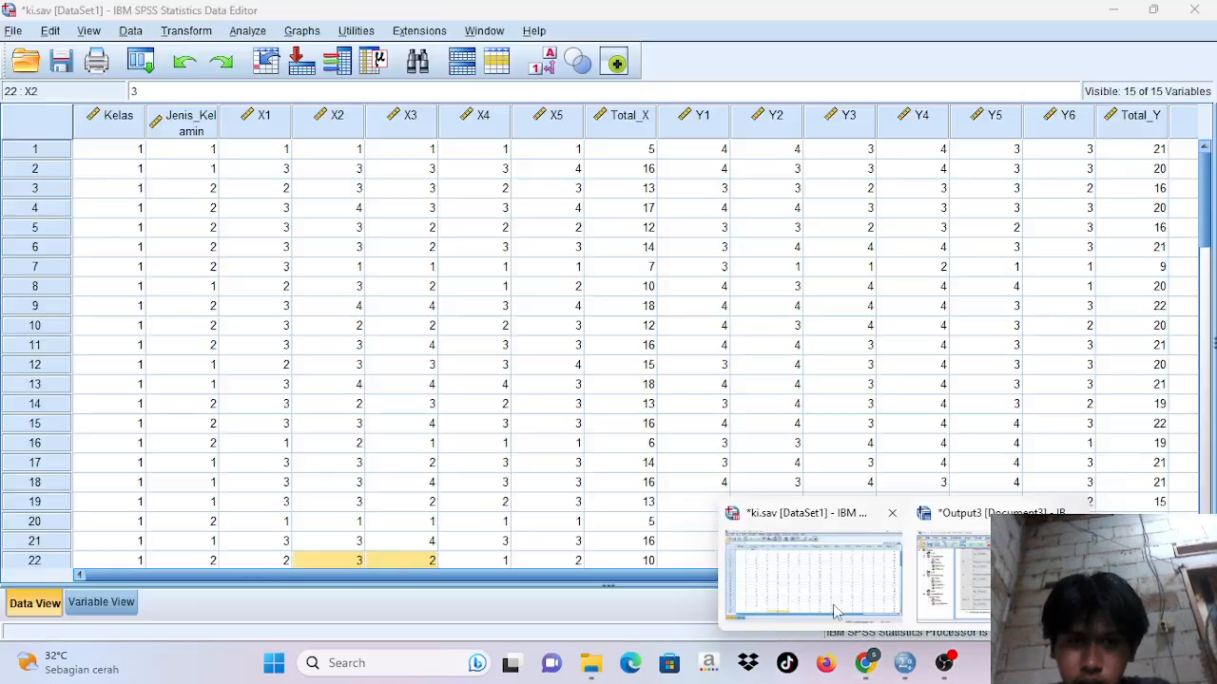
pyautogui.scroll(-13, 374, 399)
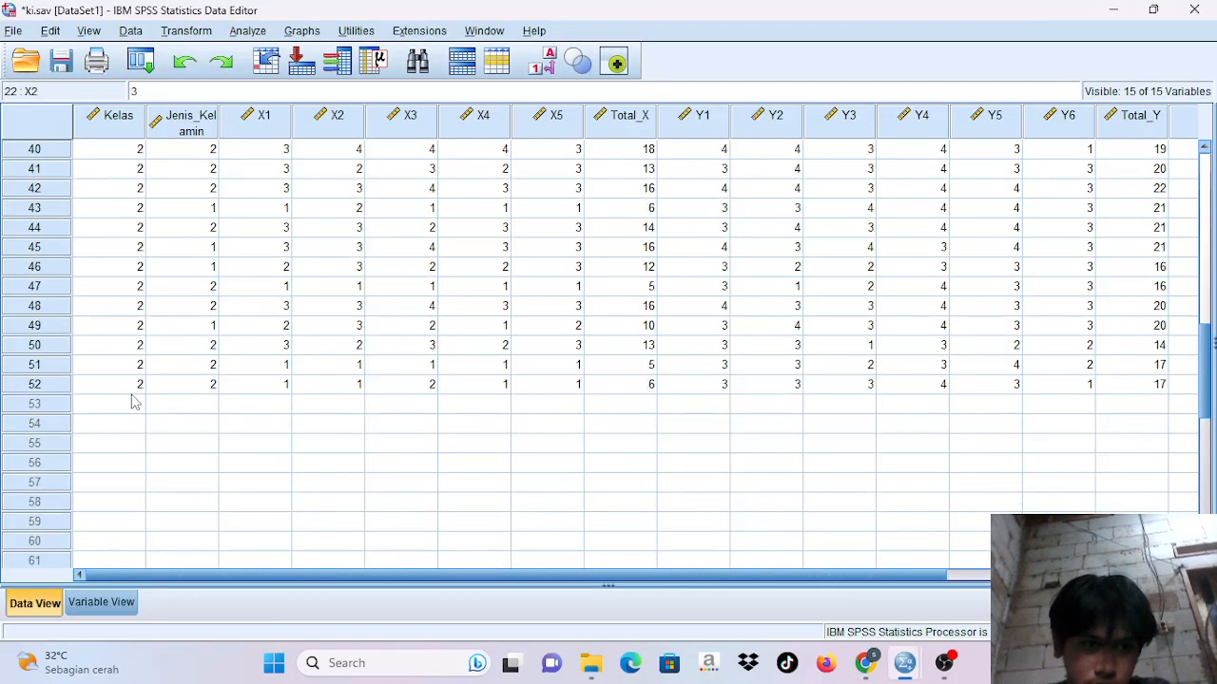
# - Return to the PDF in Chrome and highlight the 5% = 0,279 value under r tabel to review it
pyautogui.click(863, 666)
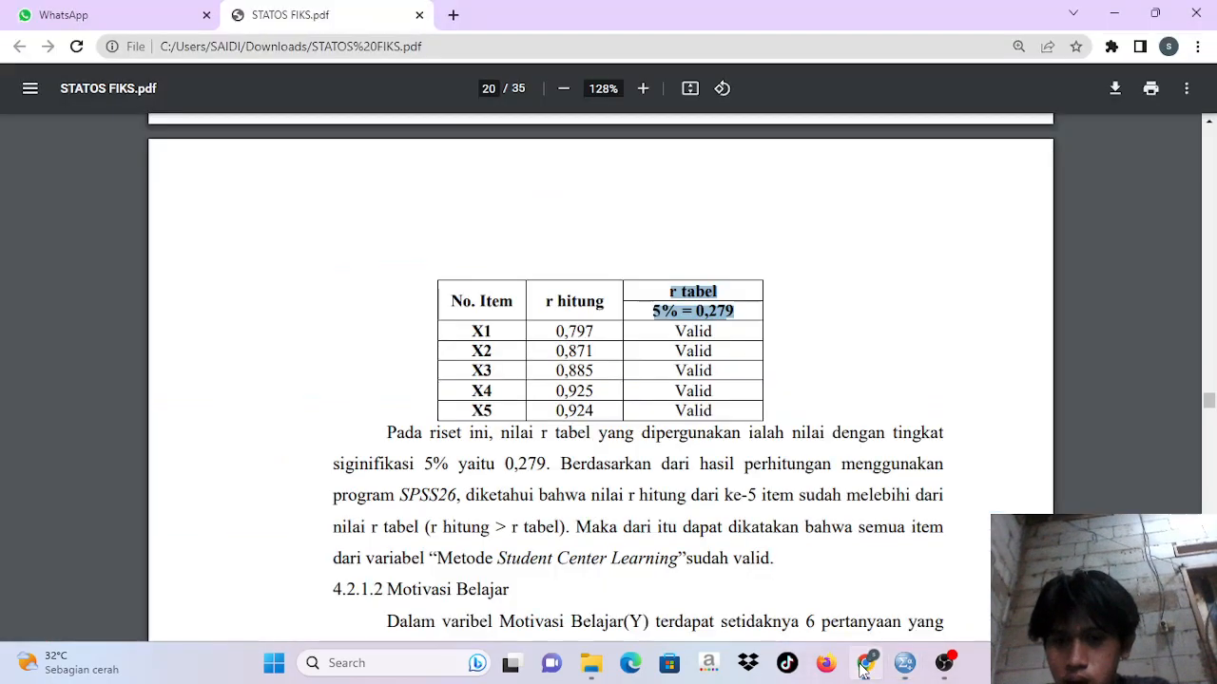
pyautogui.click(699, 311)
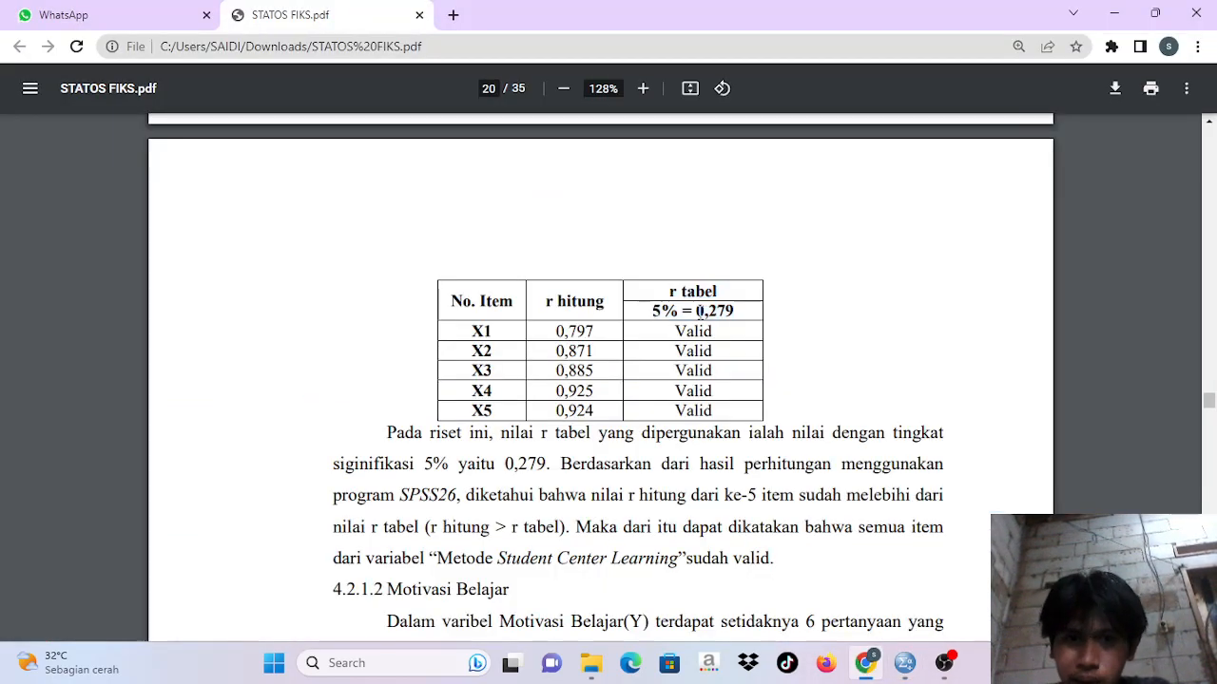
pyautogui.moveTo(740, 311); pyautogui.dragTo(641, 317)
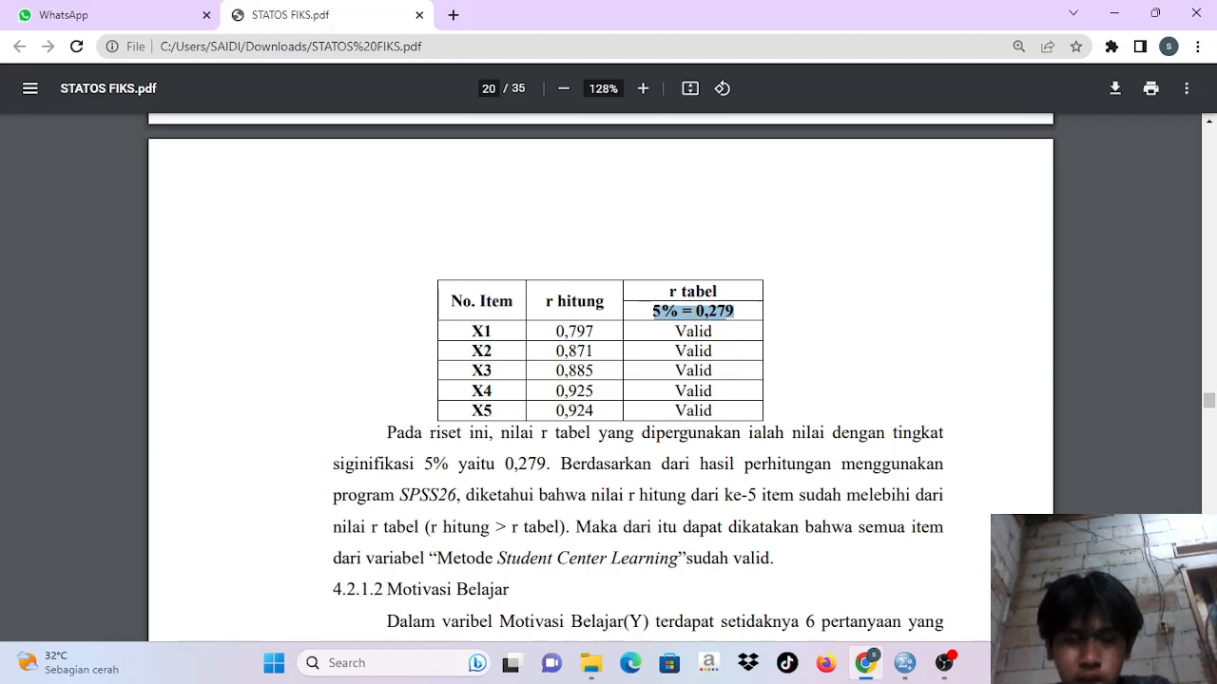
pyautogui.click(694, 311)
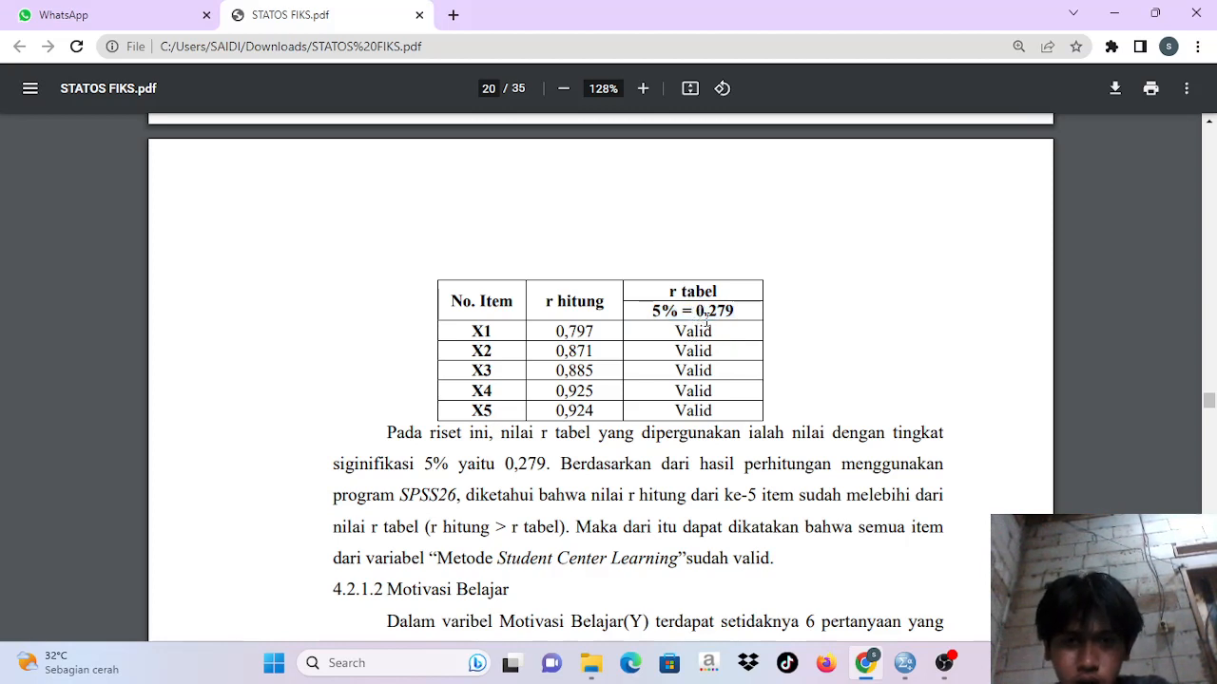
pyautogui.moveTo(904, 667)
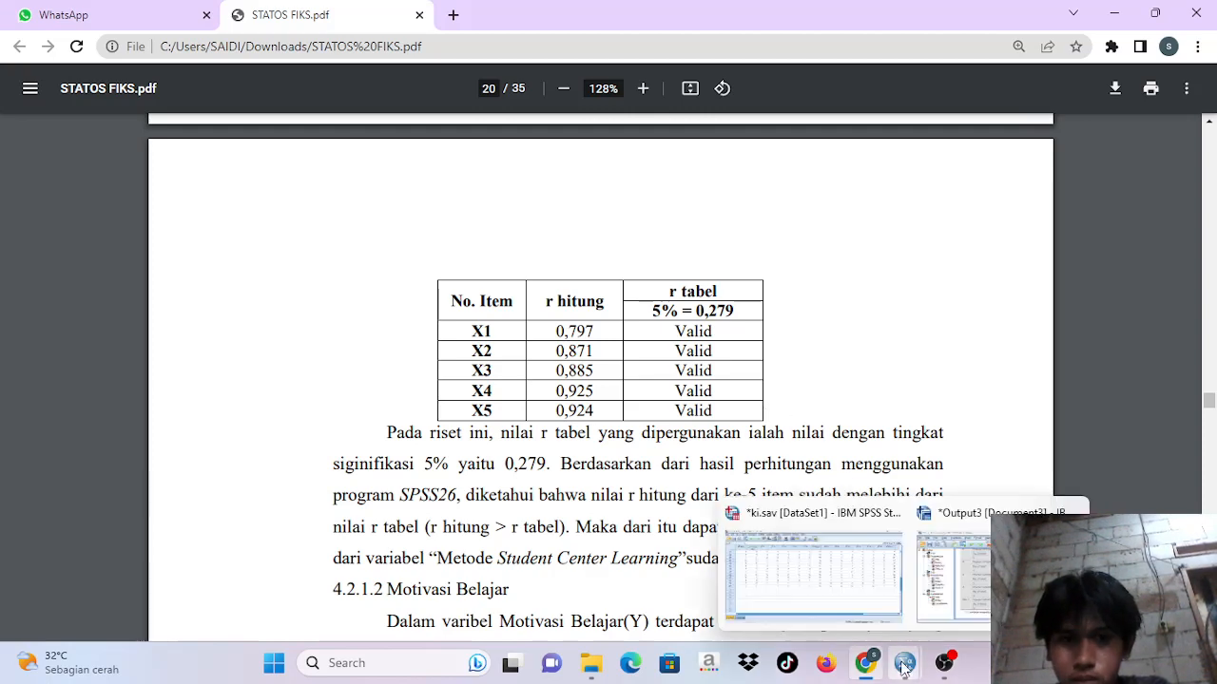
# - Switch to the SPSS output and examine the Pearson correlations of X1 to X5 with Total_X in the Correlations table
pyautogui.click(836, 571)
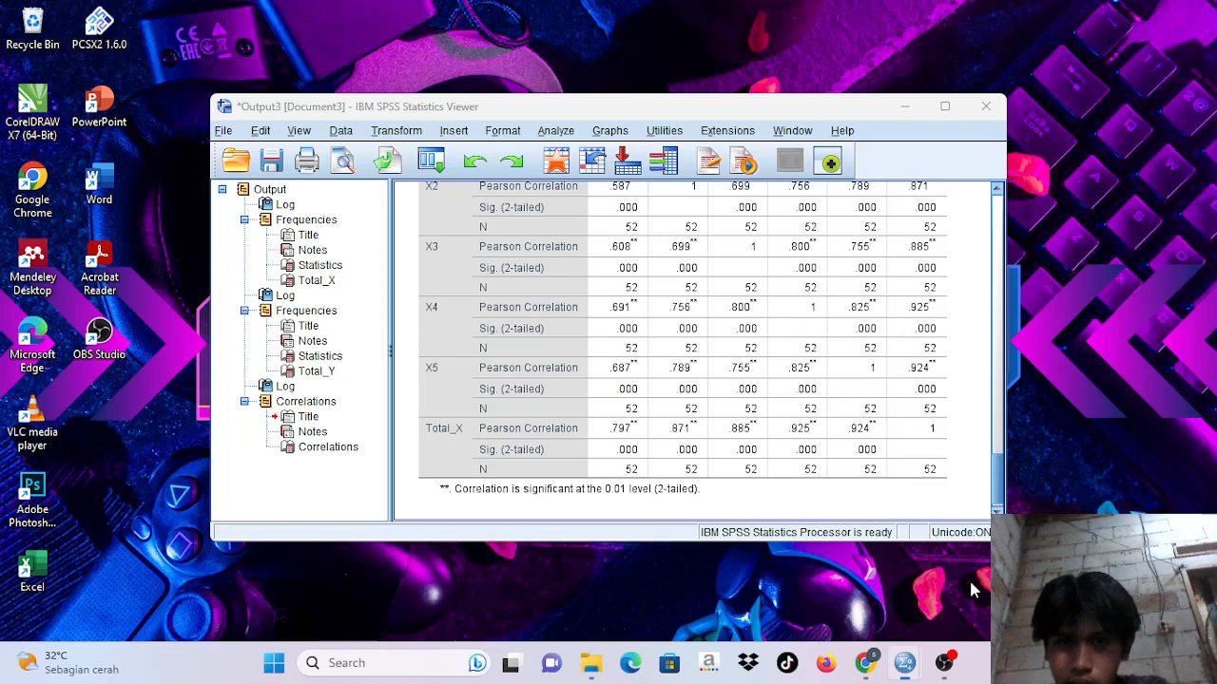
pyautogui.click(971, 589)
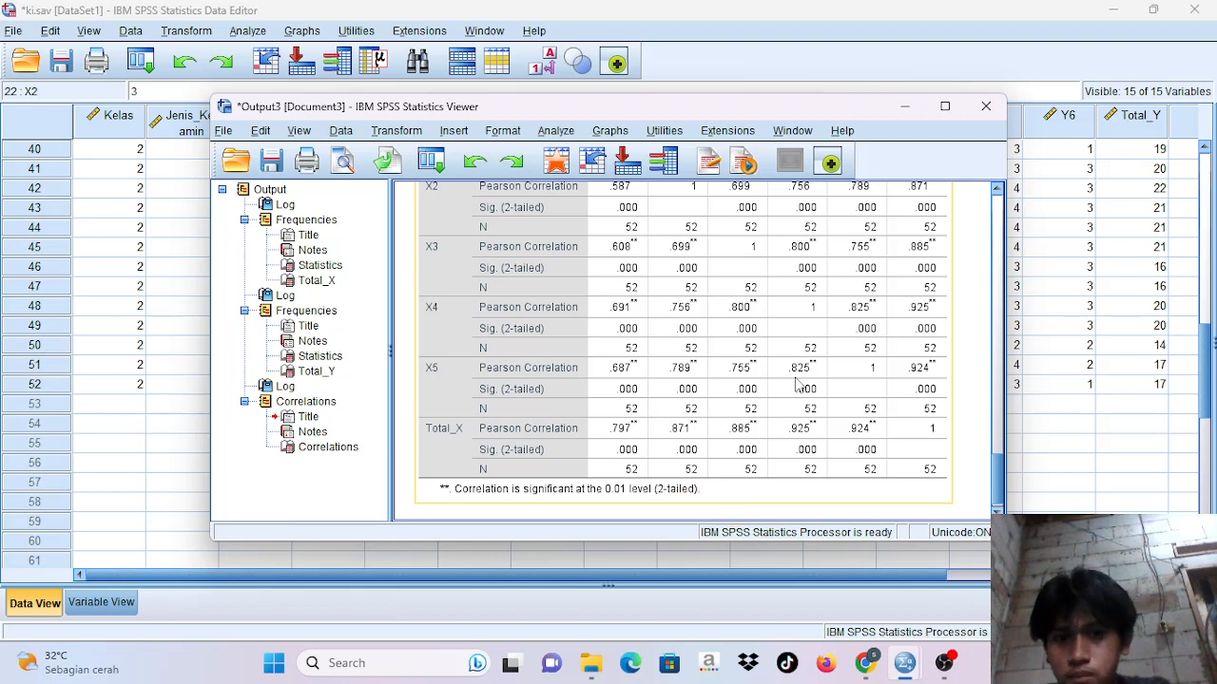
pyautogui.scroll(5, 797, 383)
pyautogui.scroll(-5, 797, 383)
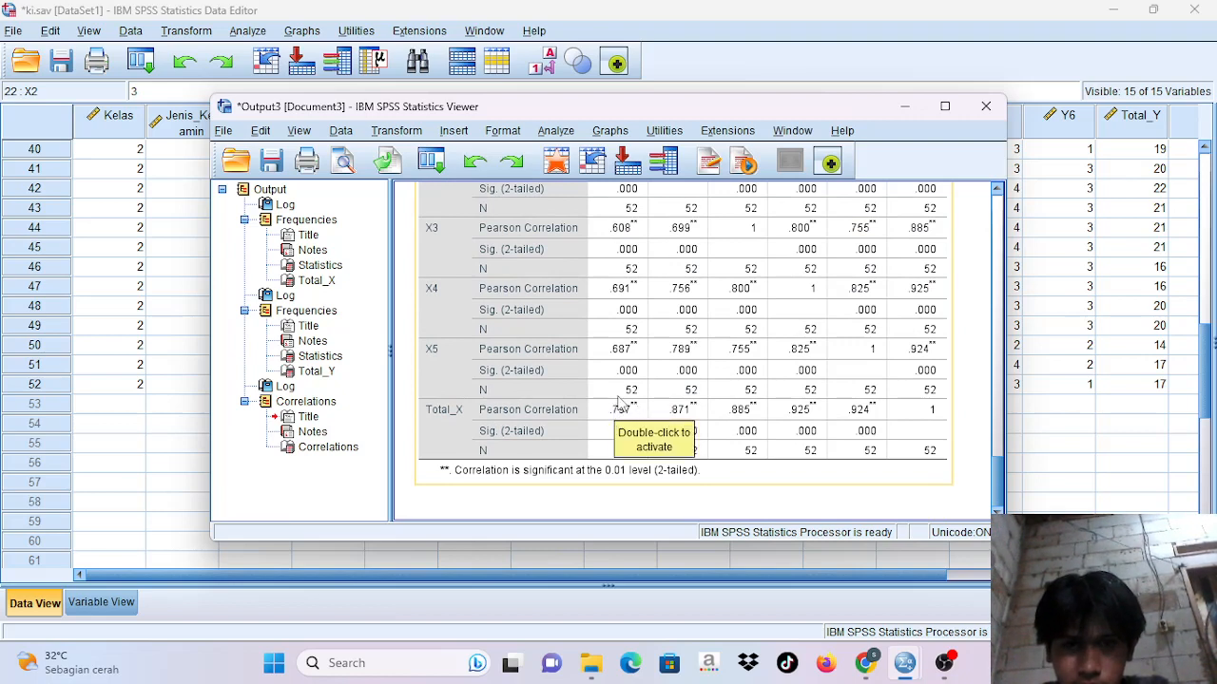
pyautogui.scroll(5, 632, 401)
pyautogui.scroll(-5, 631, 399)
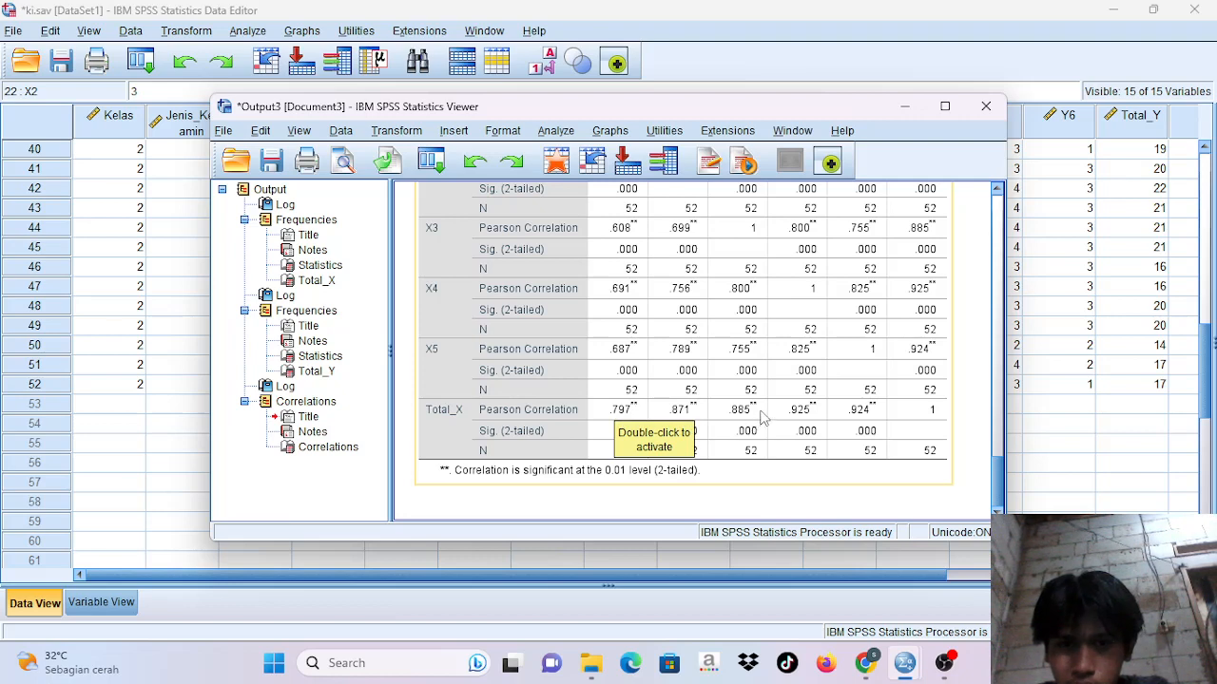
pyautogui.scroll(7, 751, 414)
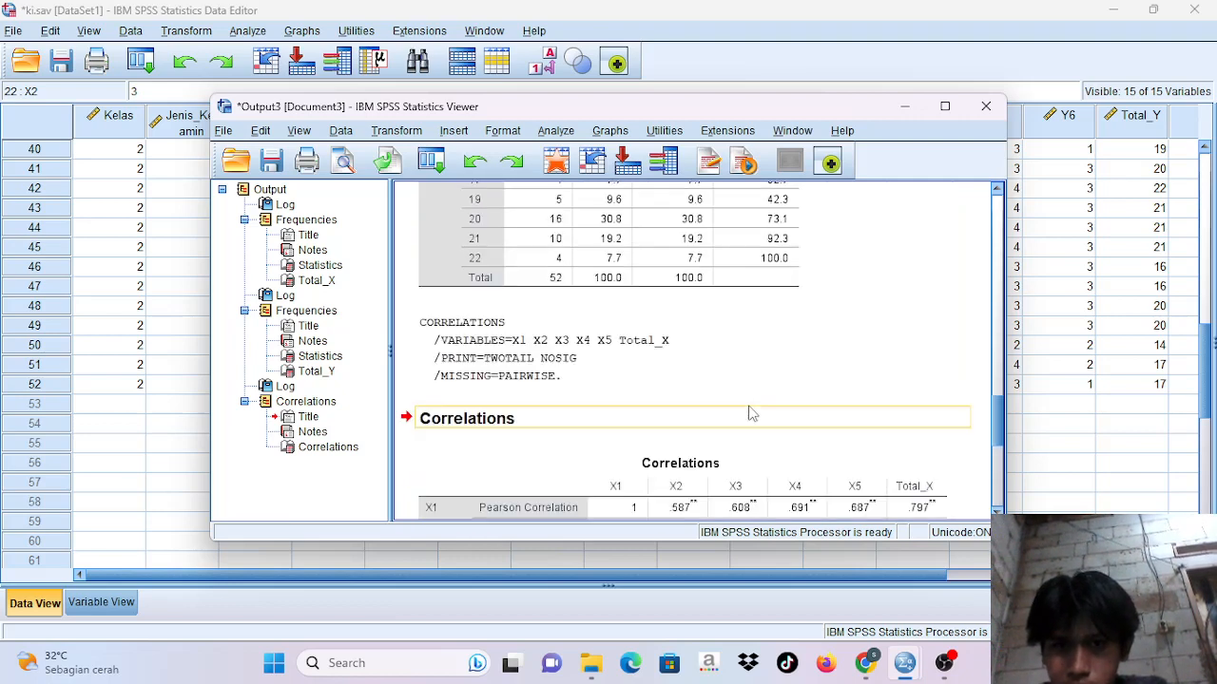
pyautogui.scroll(-4, 750, 411)
pyautogui.scroll(-3, 750, 412)
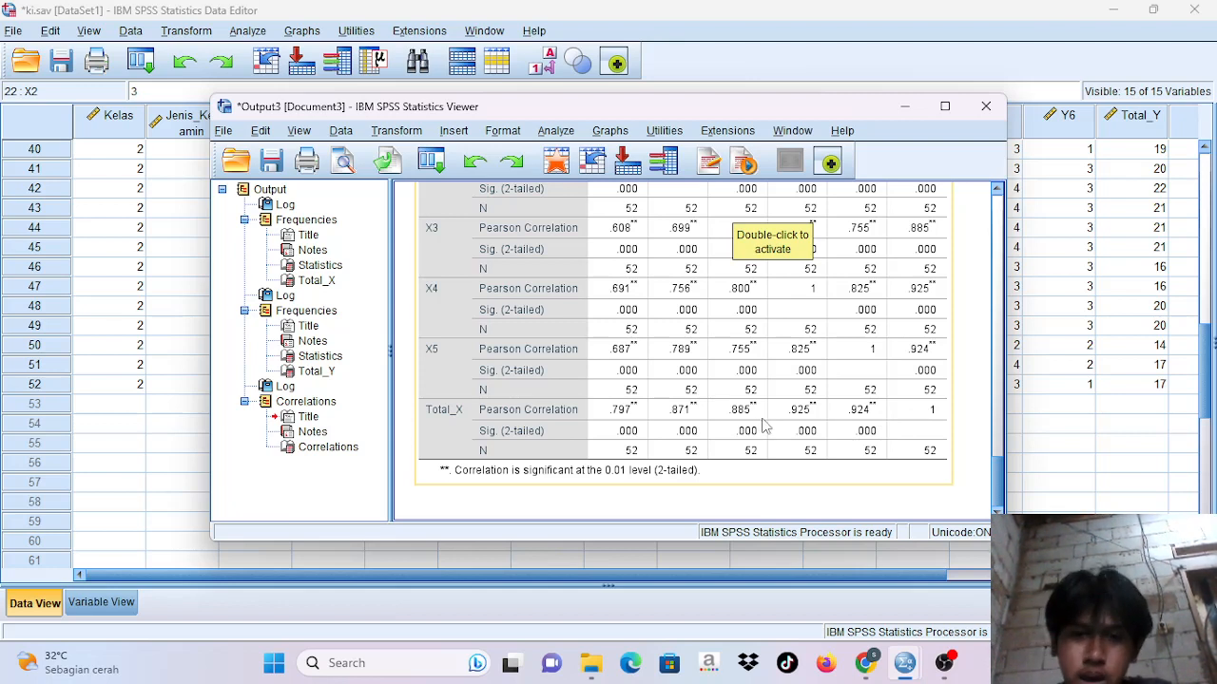
# - Reopen Bivariate Correlations for the ki.sav data and remove X1 to X5 and Total_X from the analysed variables
pyautogui.click(906, 110)
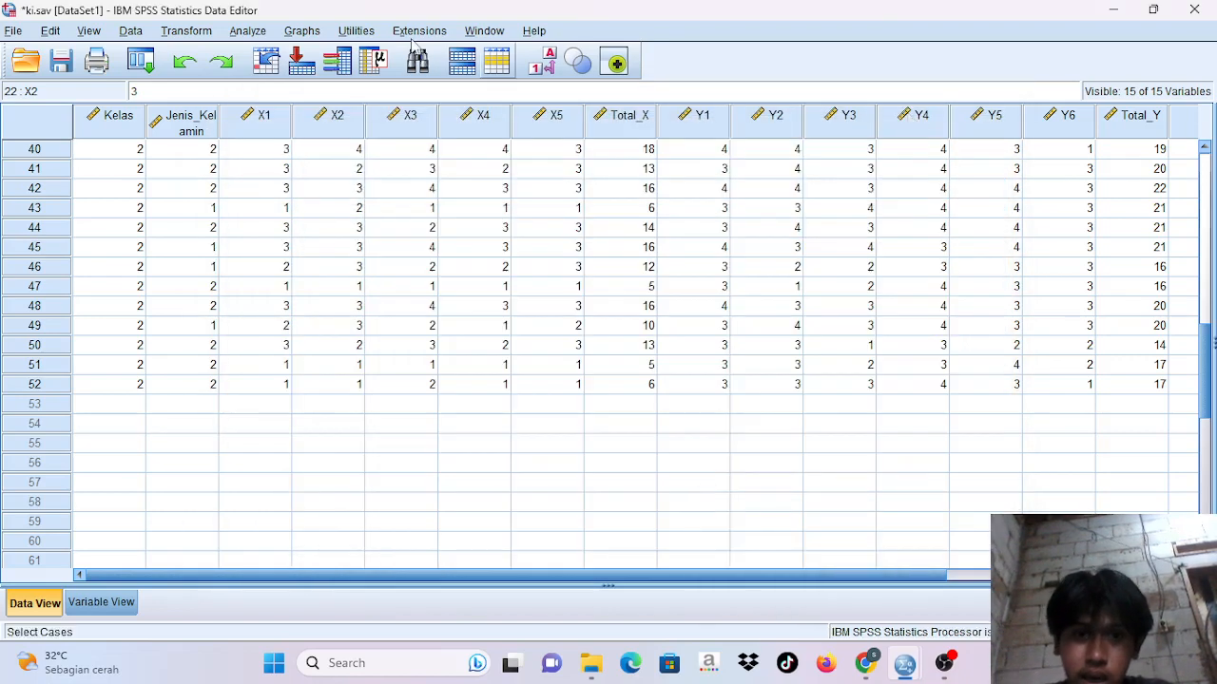
pyautogui.click(251, 32)
pyautogui.moveTo(321, 222)
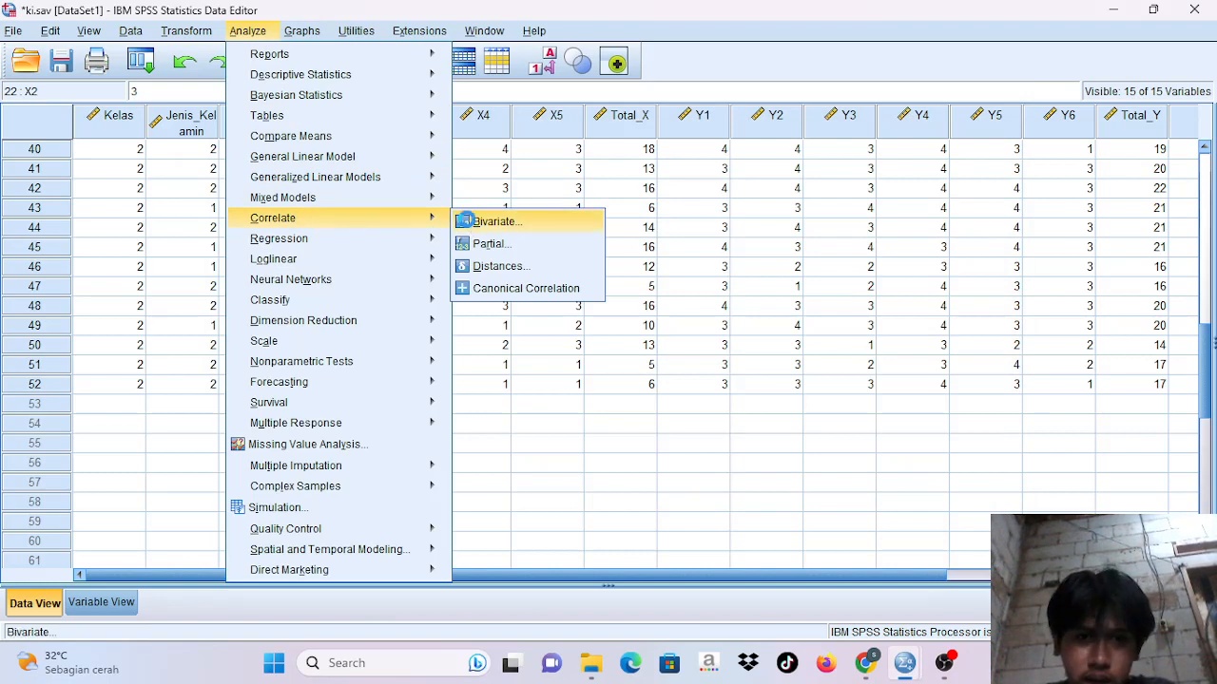
pyautogui.click(475, 221)
pyautogui.click(632, 201)
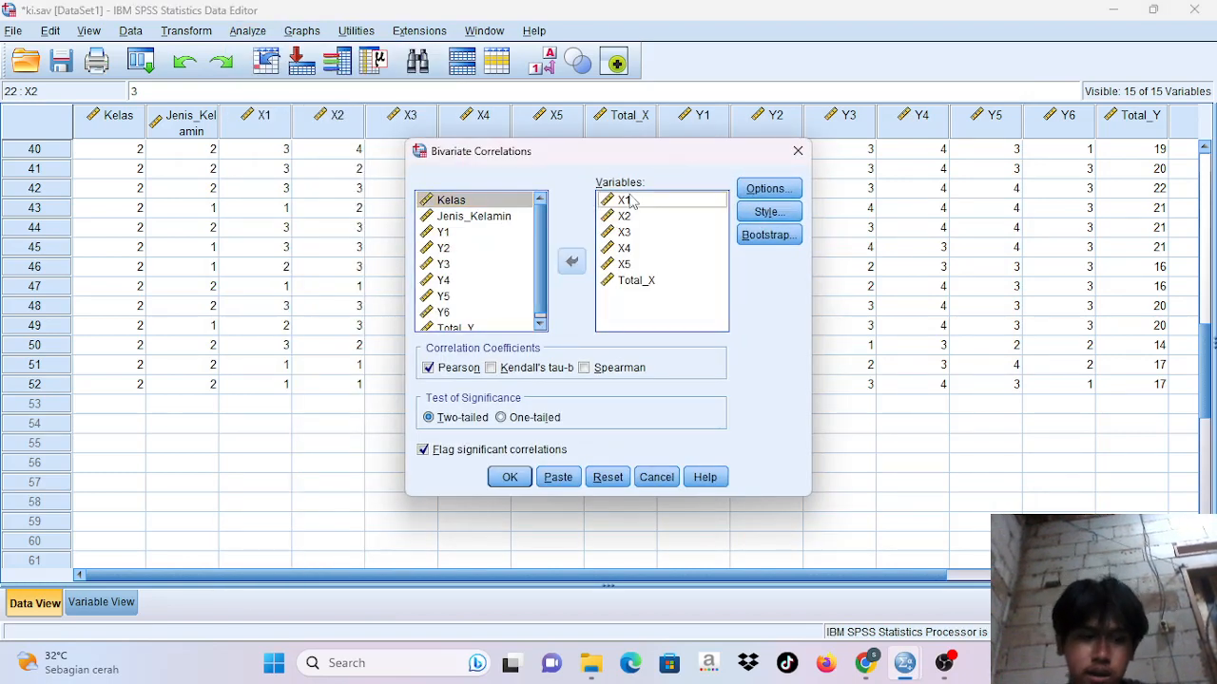
pyautogui.keyDown('shift'); pyautogui.click(637, 280); pyautogui.keyUp('shift')
pyautogui.click(572, 267)
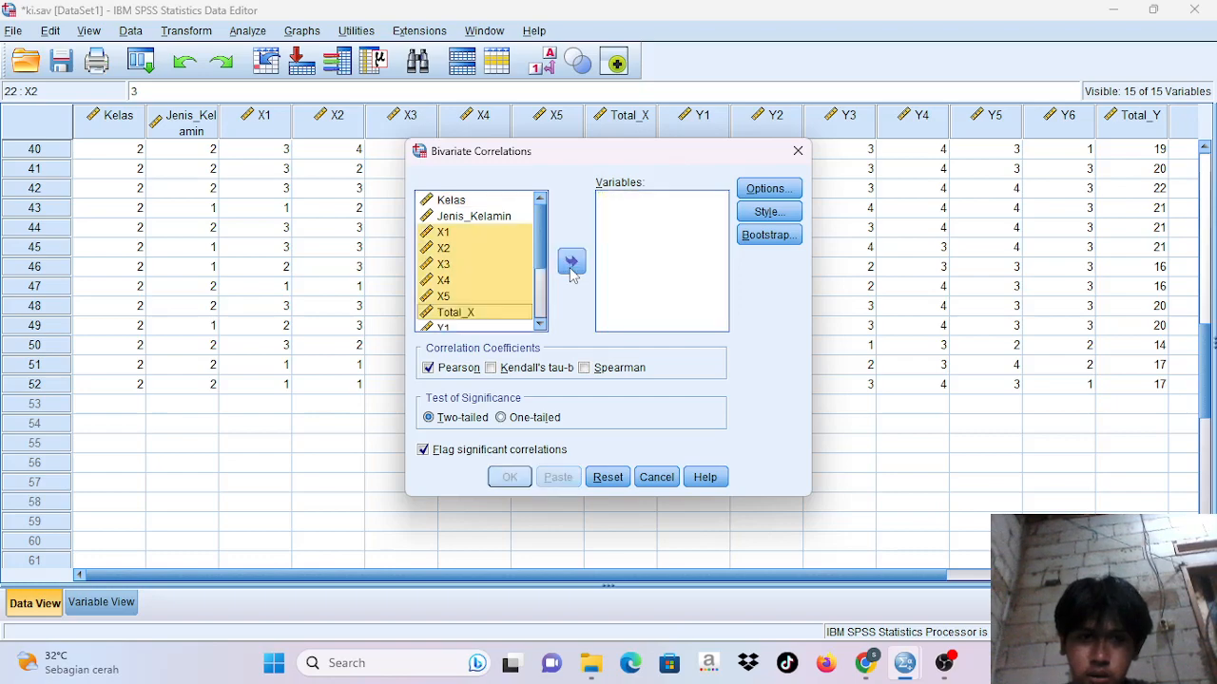
# - Add Y1 to Y6 and Total_Y as the variables and run the two-tailed Pearson bivariate correlation
pyautogui.press('super+Tab')
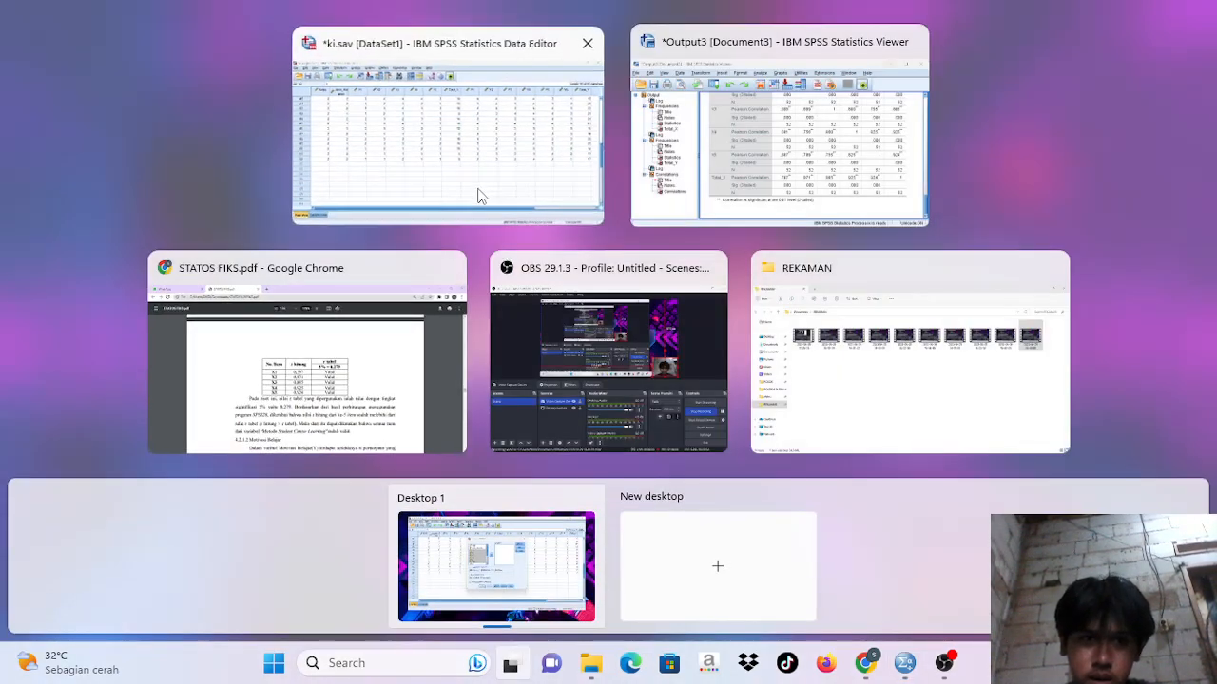
pyautogui.click(480, 195)
pyautogui.scroll(-1, 489, 297)
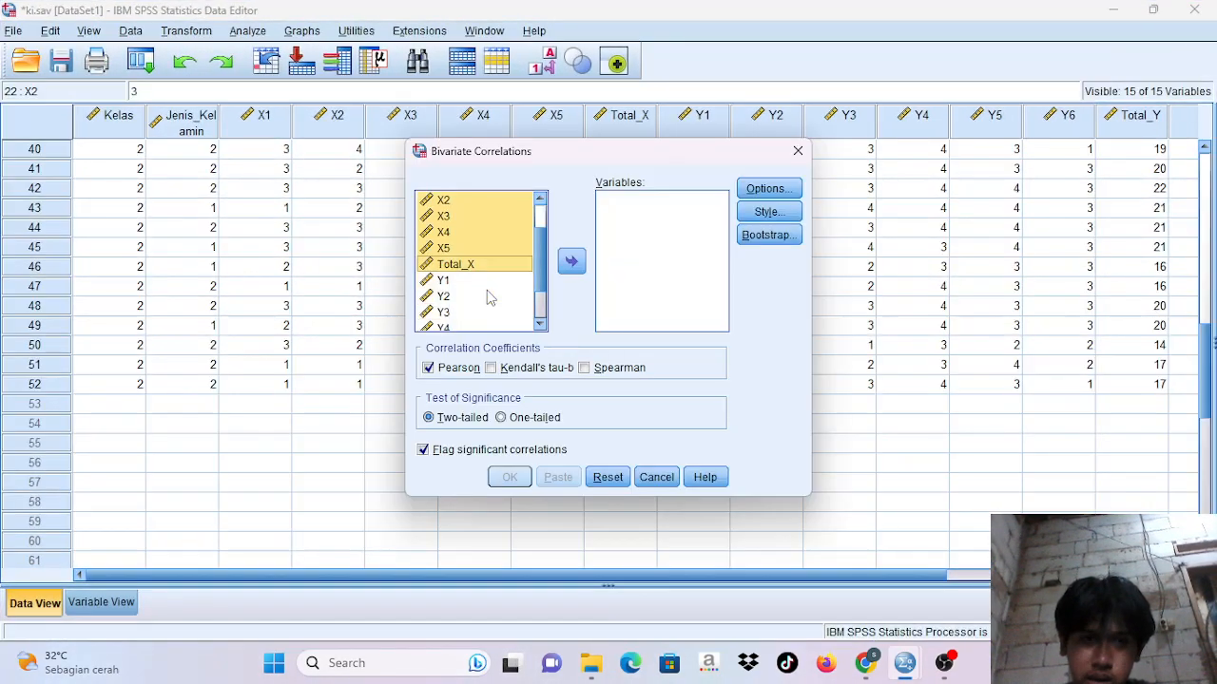
pyautogui.click(461, 278)
pyautogui.scroll(-1, 460, 292)
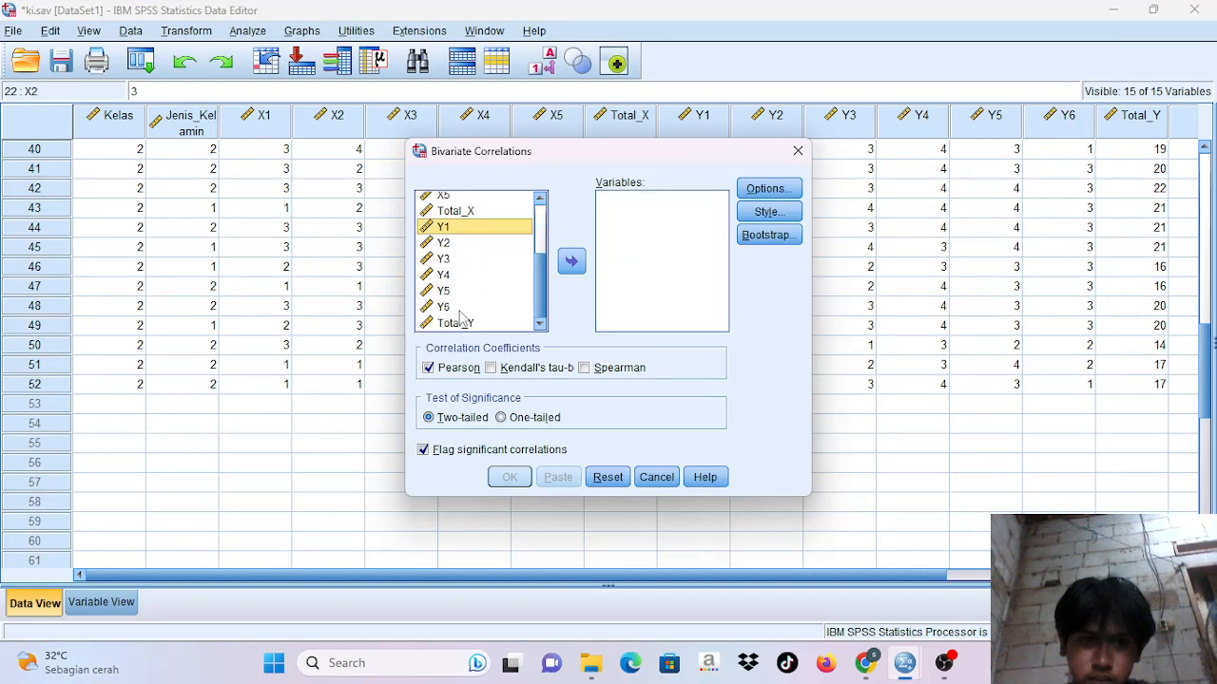
pyautogui.keyDown('shift'); pyautogui.click(461, 323); pyautogui.keyUp('shift')
pyautogui.press('shift')
pyautogui.press('shift')
pyautogui.press('shift')
pyautogui.press('shift')
pyautogui.press('shift')
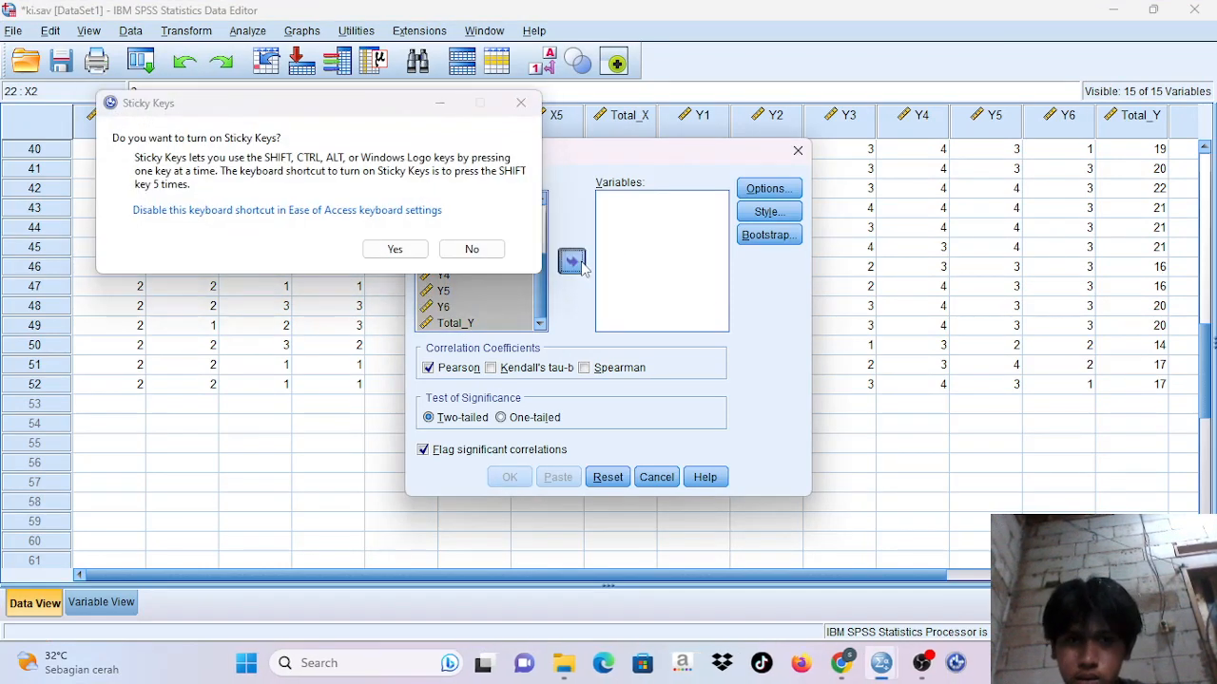
pyautogui.click(572, 261)
pyautogui.click(466, 247)
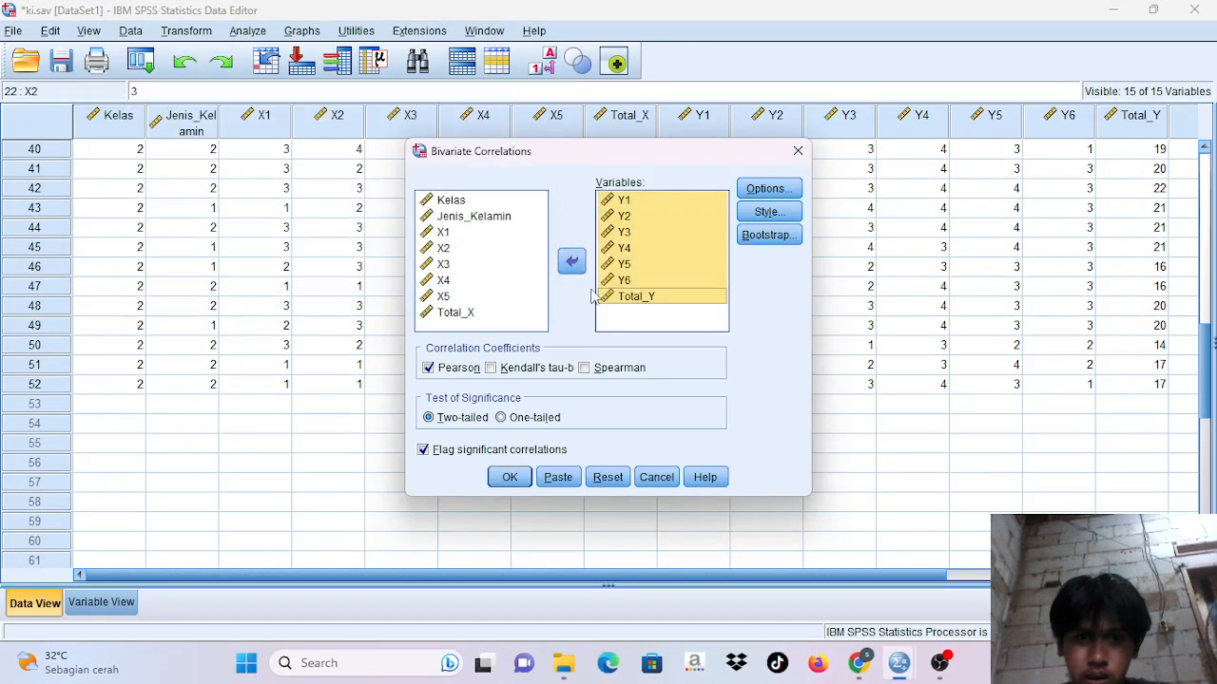
pyautogui.click(510, 477)
pyautogui.scroll(-3, 681, 426)
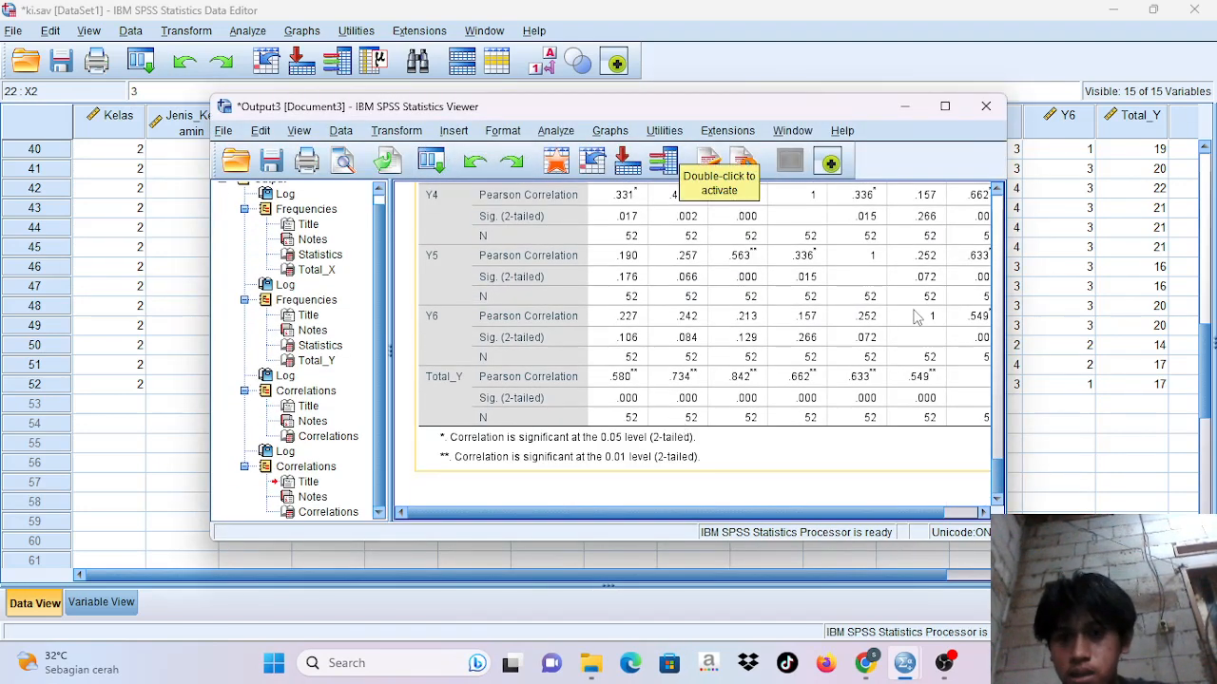
# - Run a Reliability Analysis with the Alpha model on items X1 to X5 and select its Reliability Statistics table
pyautogui.click(916, 108)
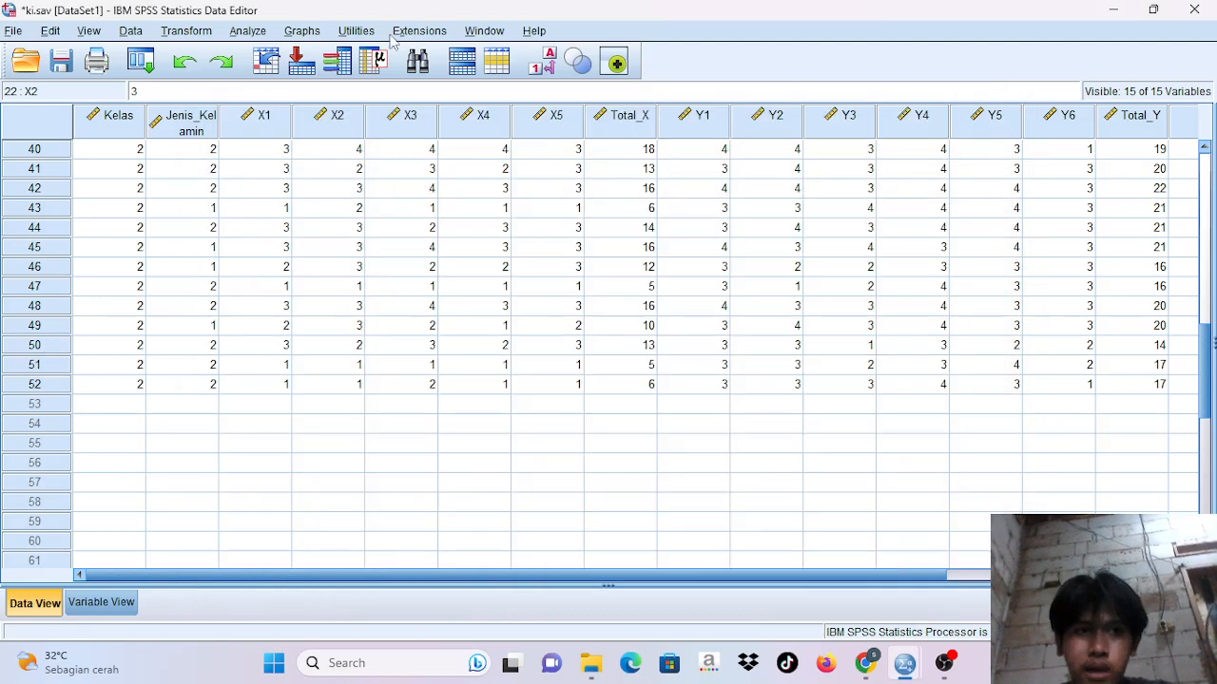
pyautogui.click(259, 36)
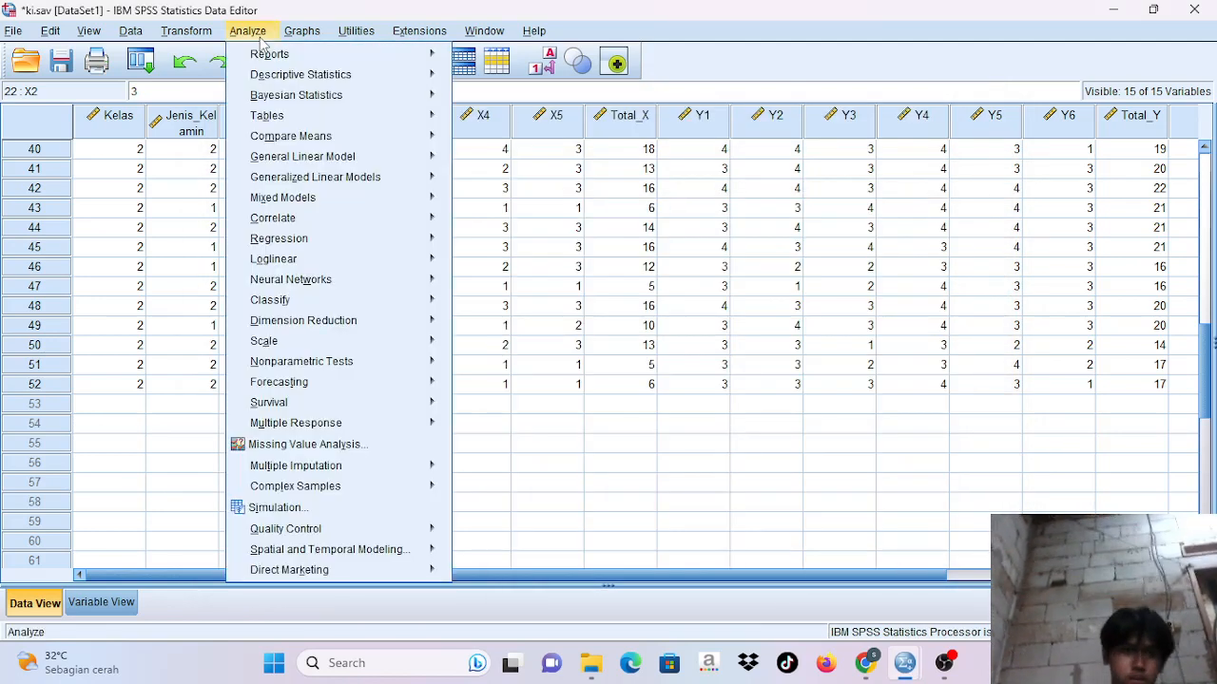
pyautogui.moveTo(340, 218)
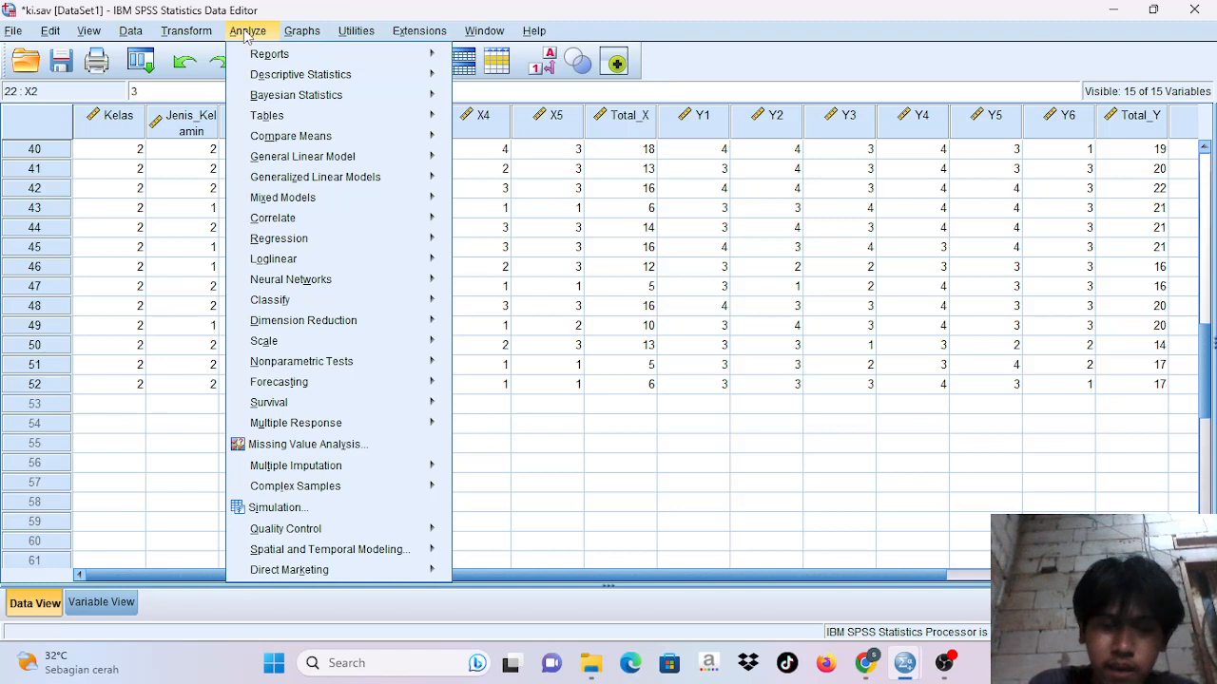
pyautogui.moveTo(292, 99)
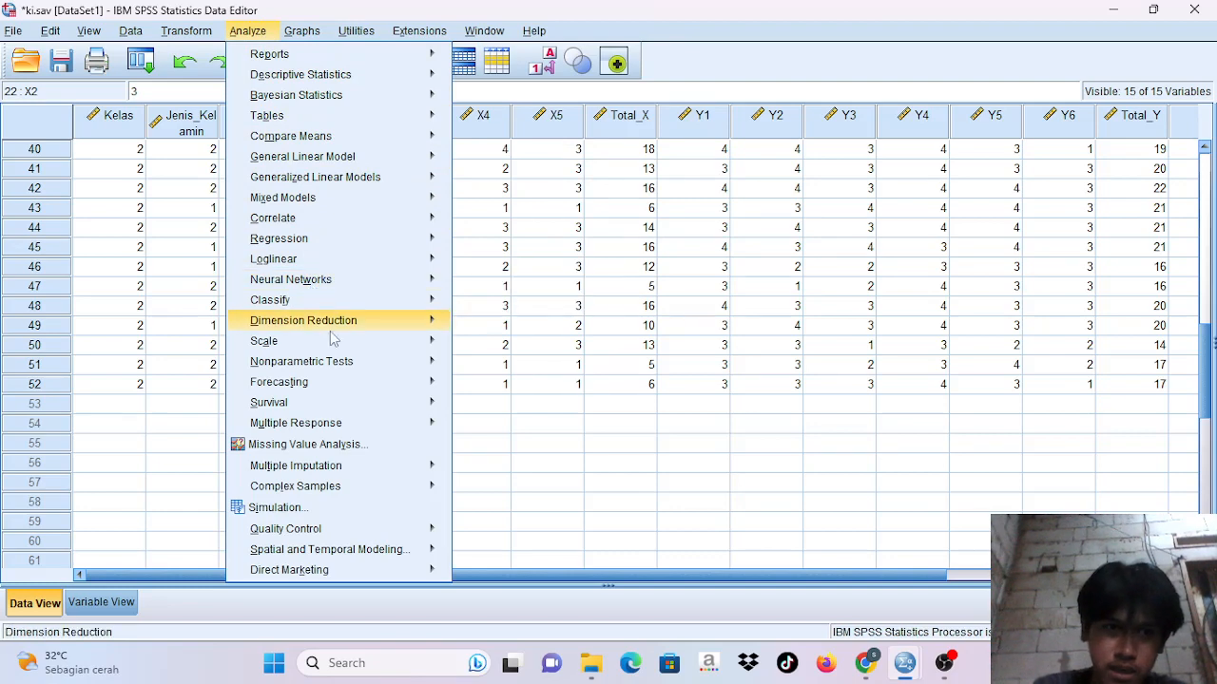
pyautogui.moveTo(337, 345)
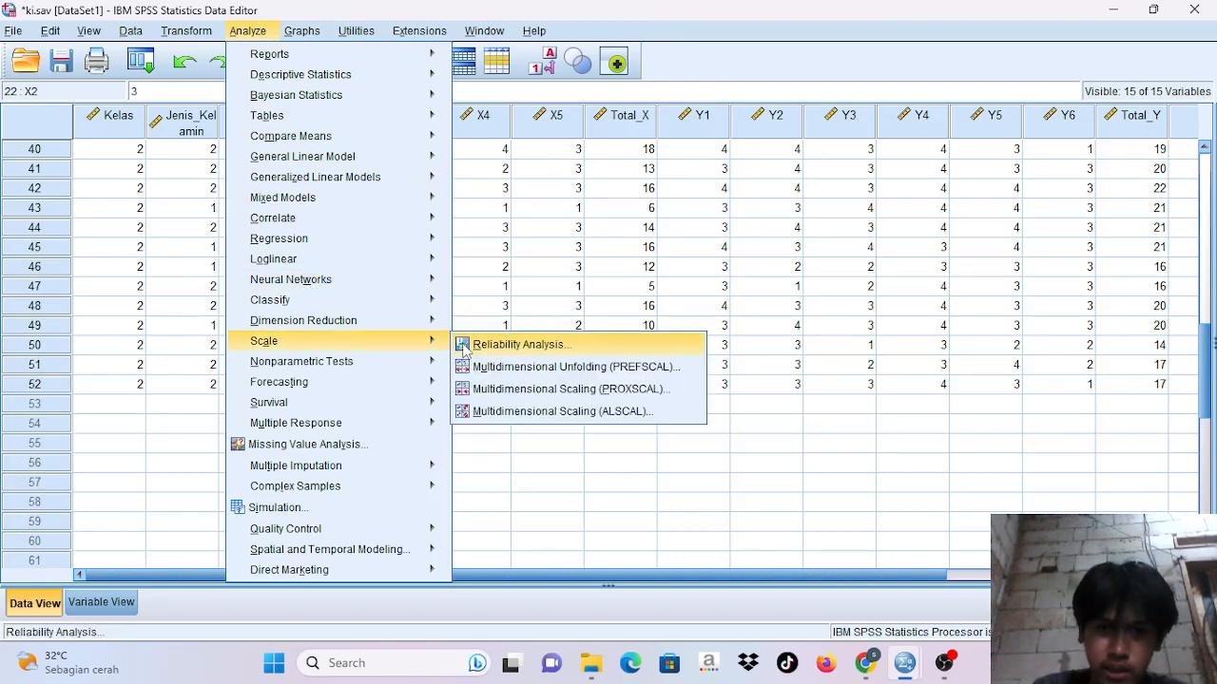
pyautogui.click(518, 345)
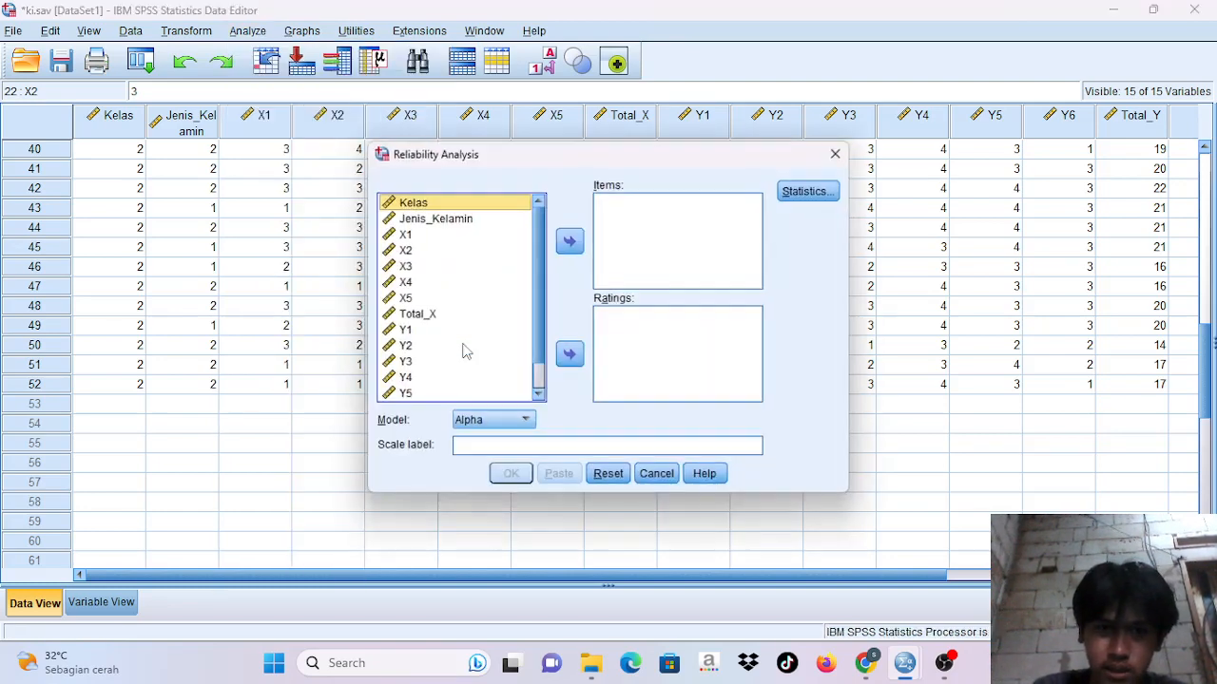
pyautogui.click(404, 235)
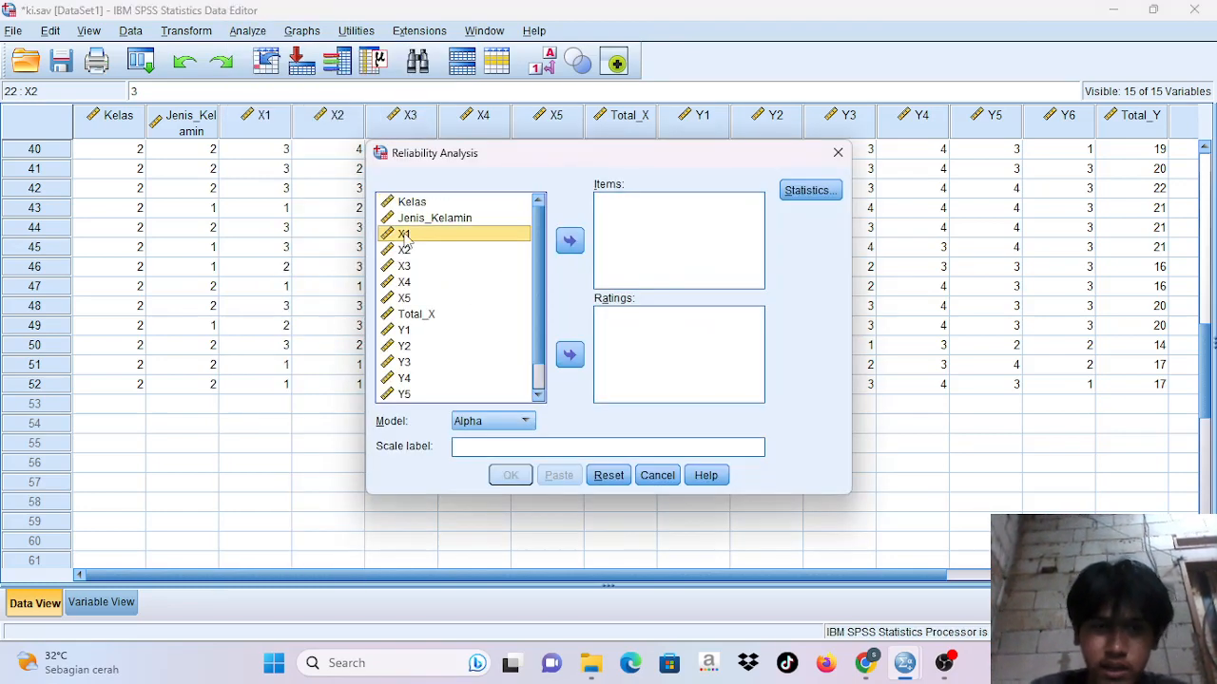
pyautogui.keyDown('shift'); pyautogui.click(417, 300); pyautogui.keyUp('shift')
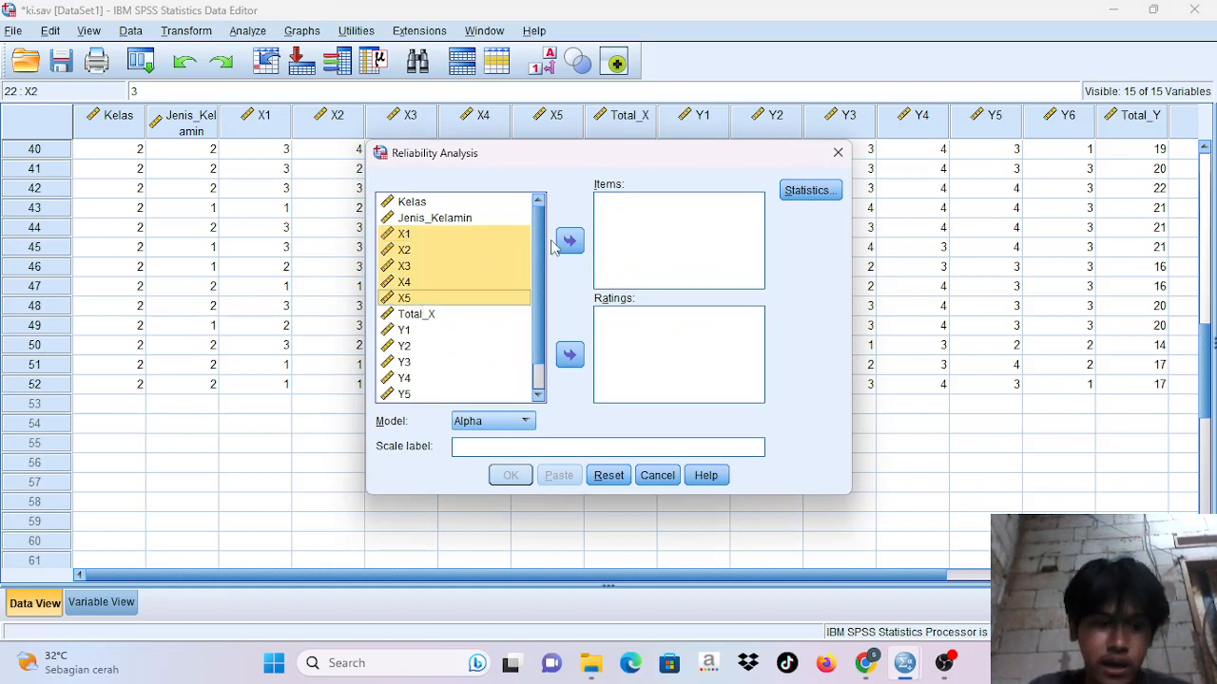
pyautogui.click(569, 244)
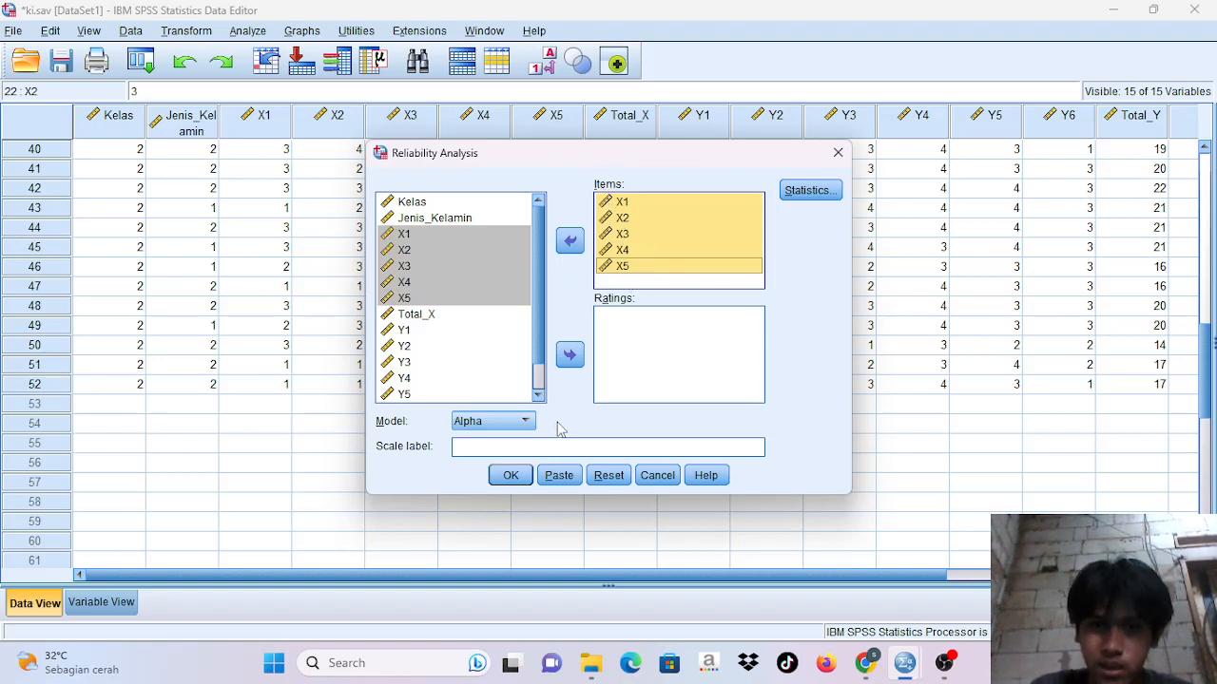
pyautogui.click(523, 482)
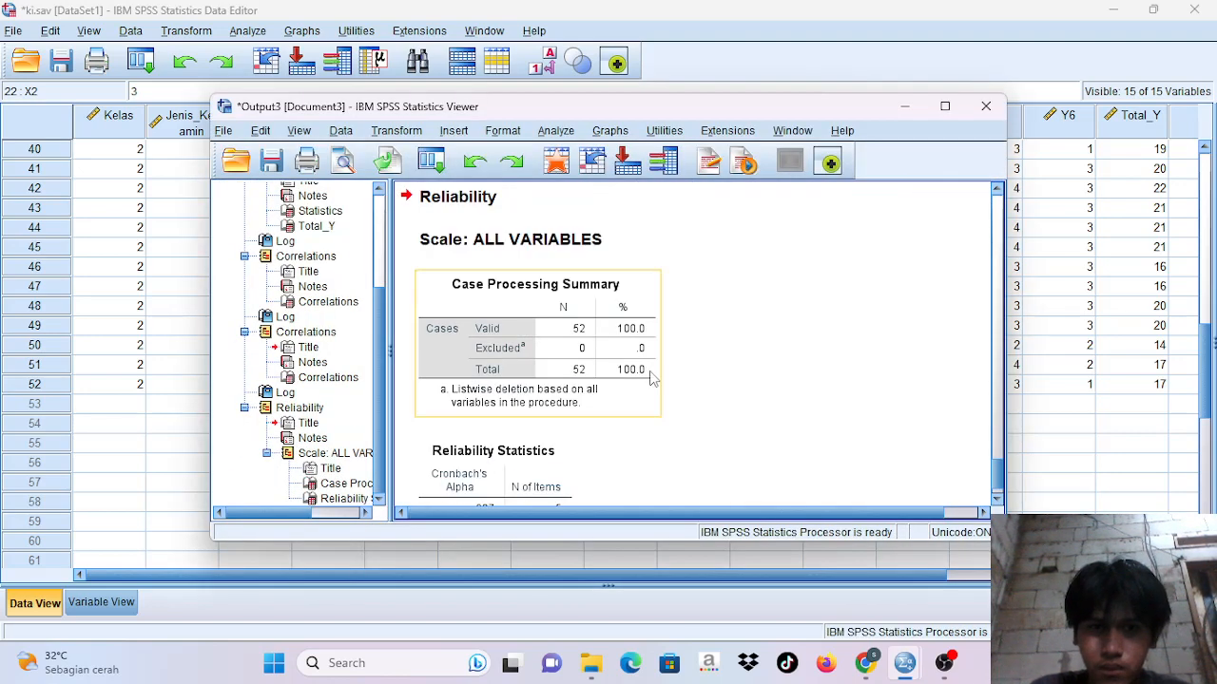
pyautogui.click(559, 418)
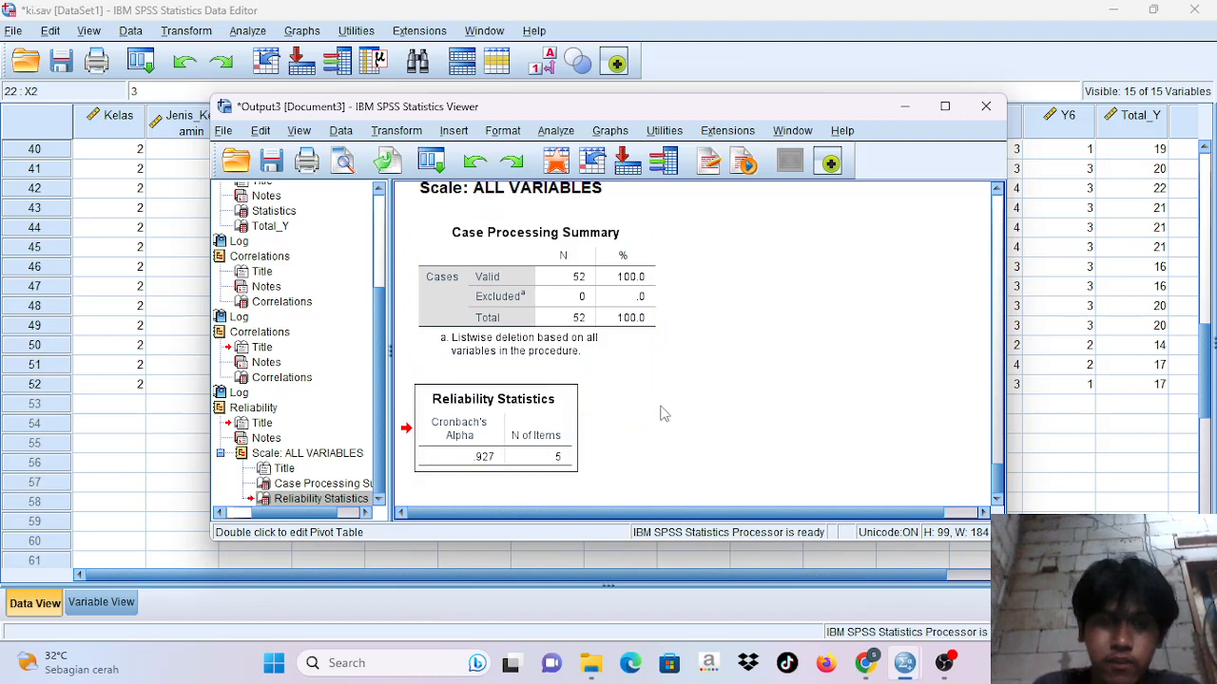
# - Return to the ki.sav data, reopen Reliability Analysis and remove X1 to X5 from the items
pyautogui.click(903, 107)
pyautogui.click(248, 31)
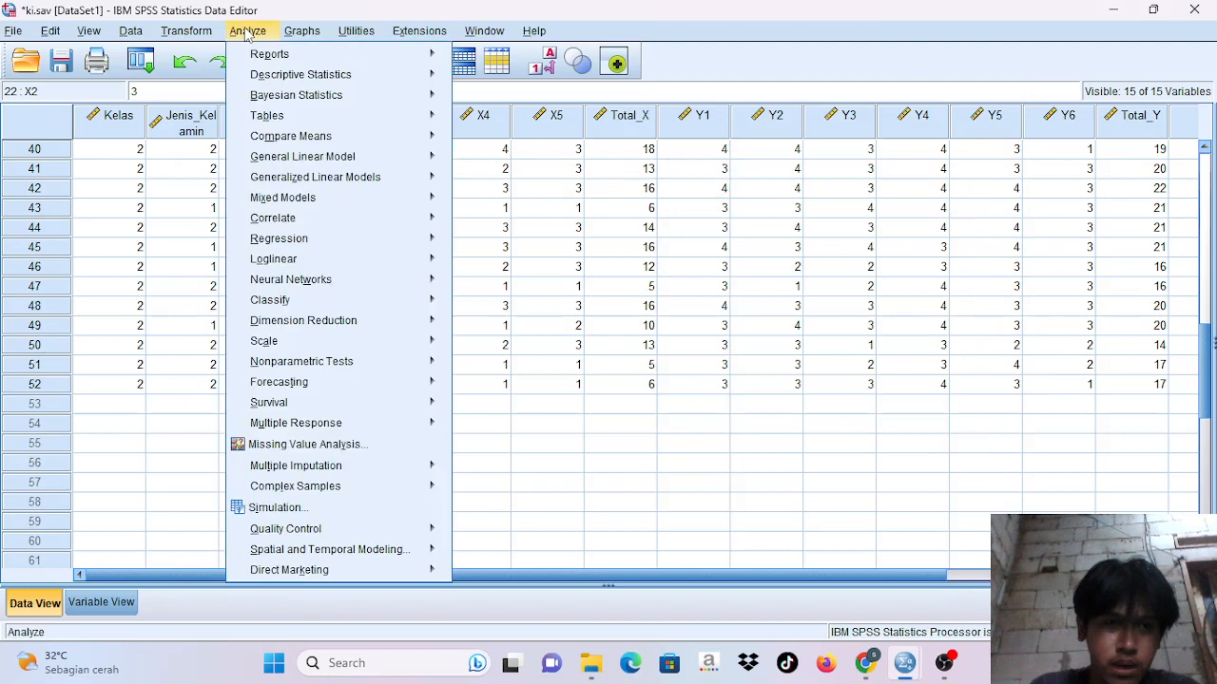
pyautogui.moveTo(288, 263)
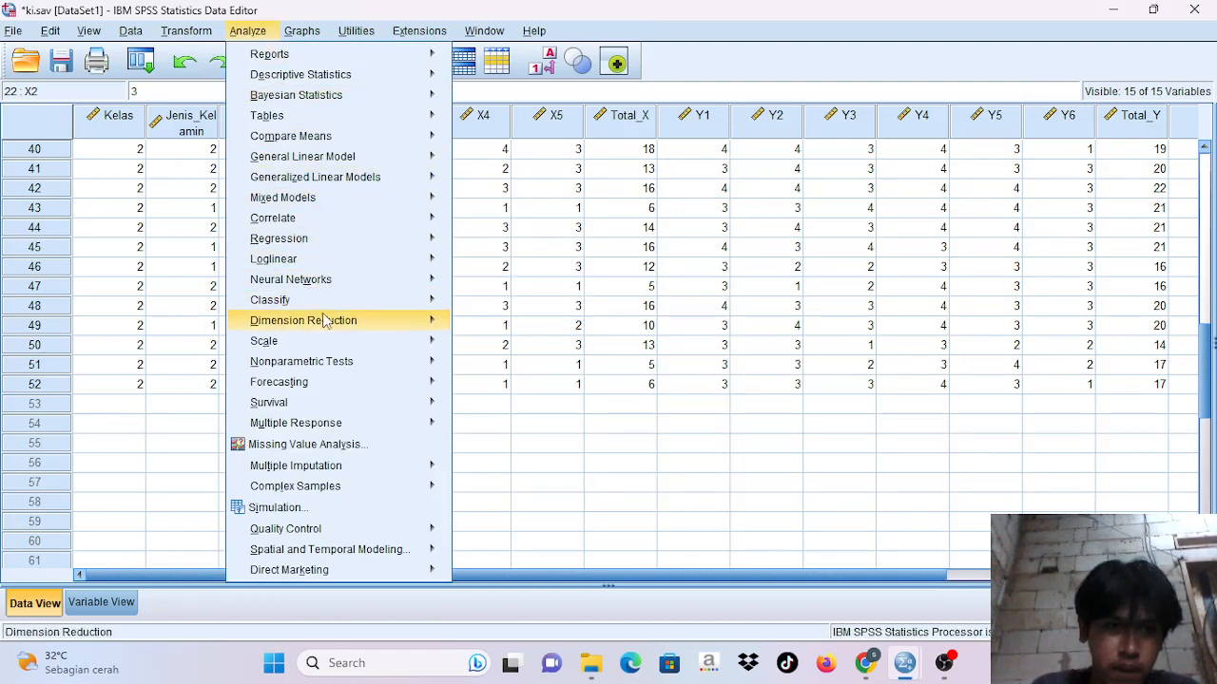
pyautogui.moveTo(336, 342)
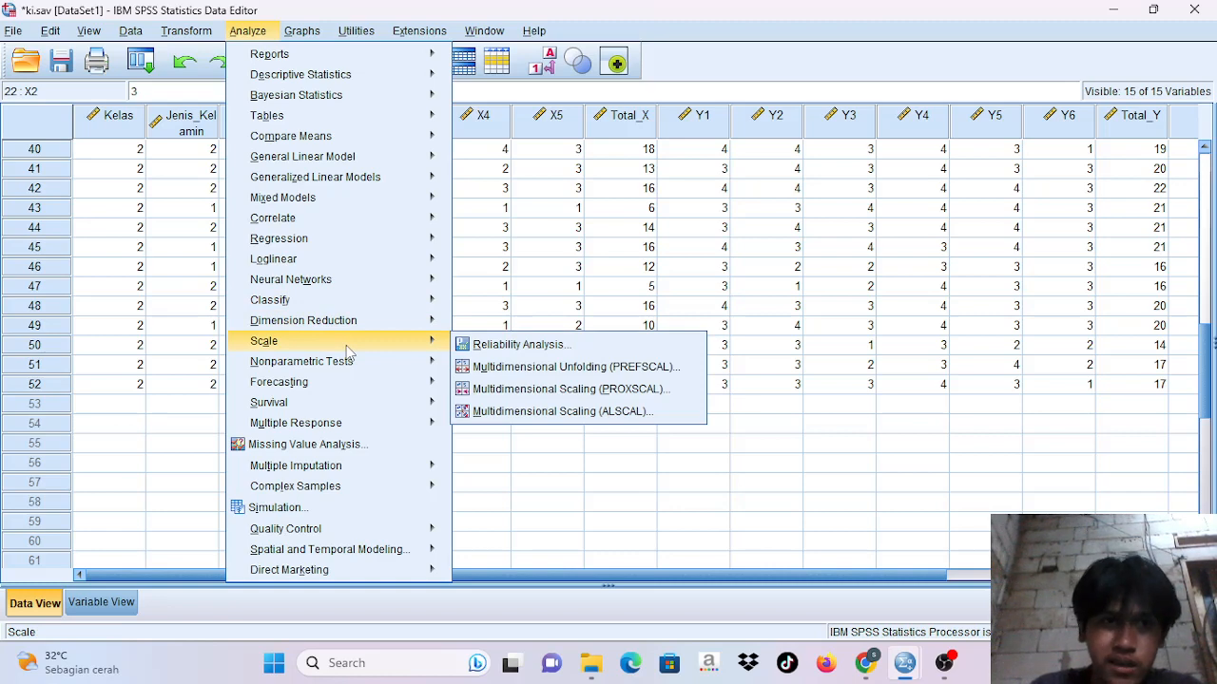
pyautogui.click(496, 346)
pyautogui.click(639, 203)
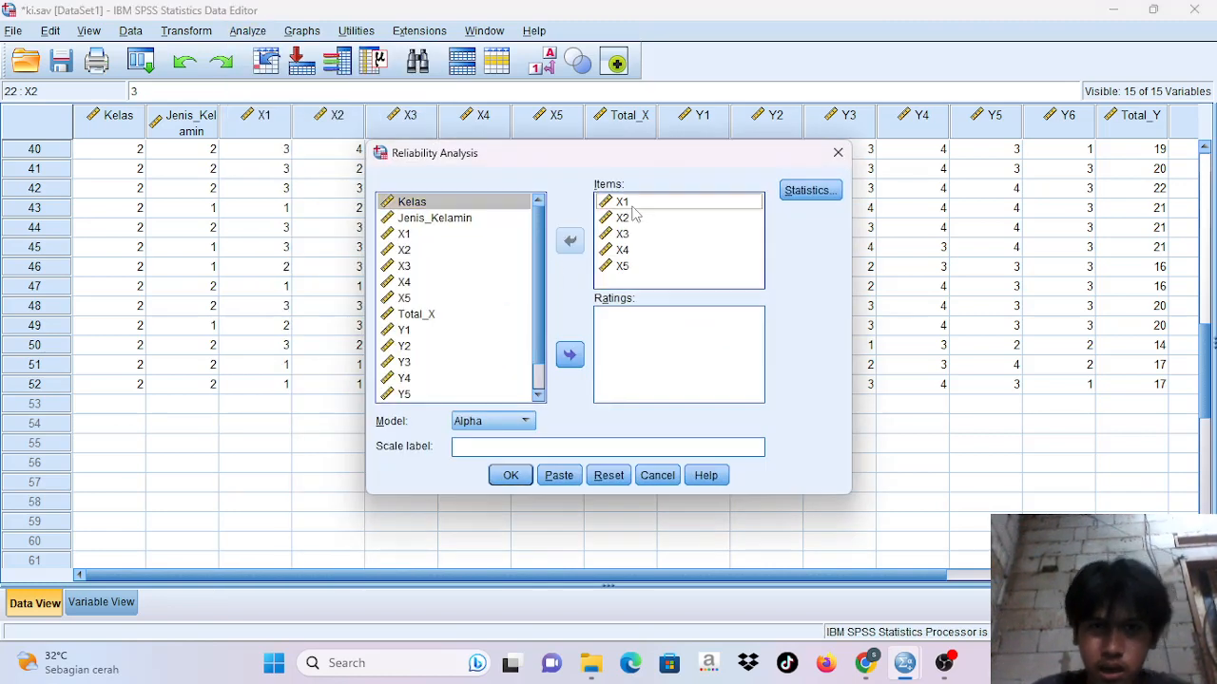
pyautogui.keyDown('shift'); pyautogui.click(623, 266); pyautogui.keyUp('shift')
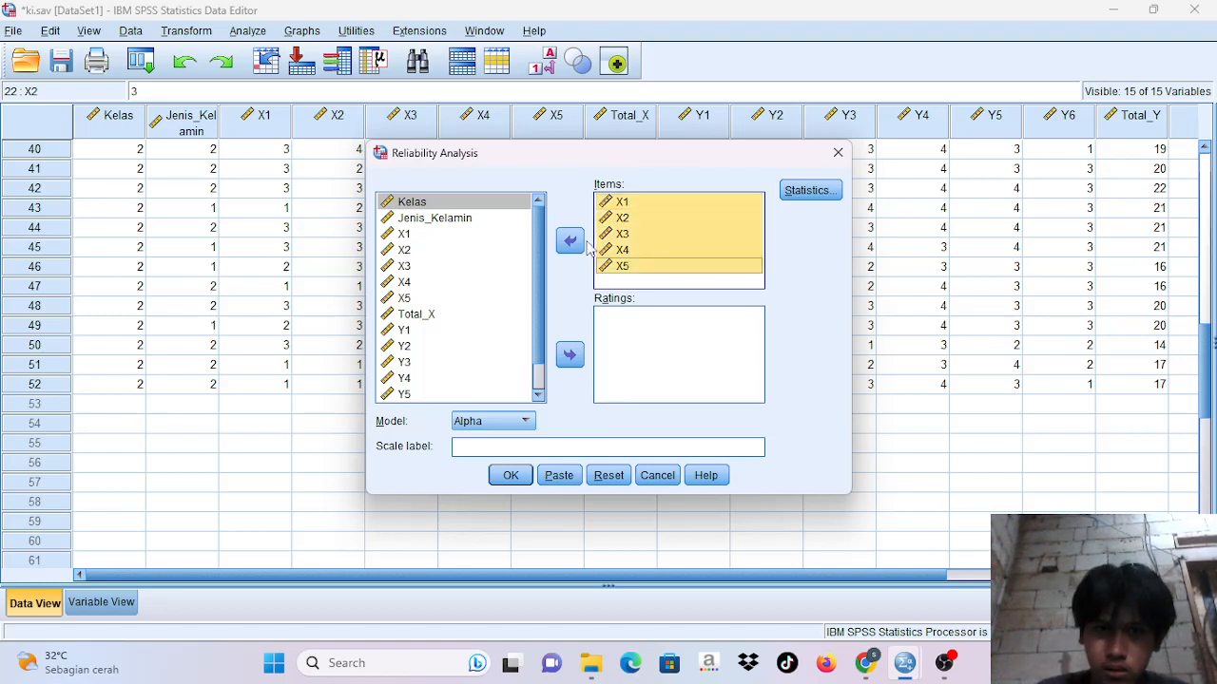
pyautogui.click(569, 240)
# - Add Y1 to Y6 as the items for the reliability analysis, leaving out Total_Y
pyautogui.click(421, 330)
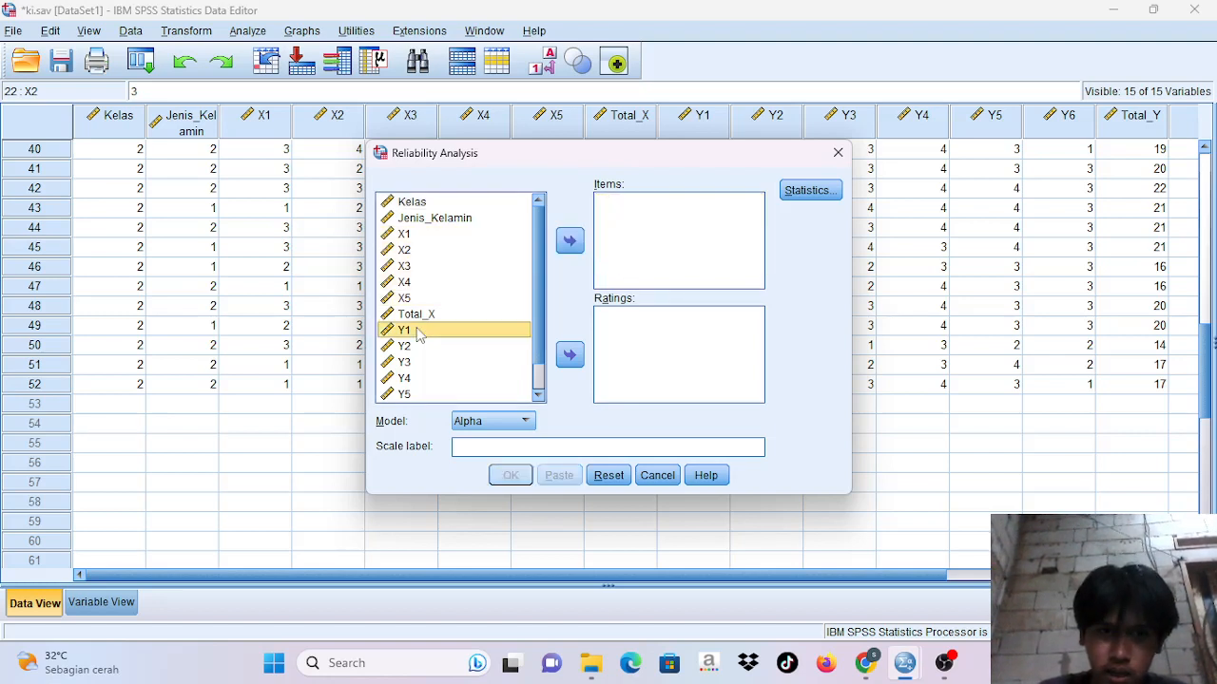
pyautogui.scroll(-1, 422, 333)
pyautogui.keyDown('shift'); pyautogui.click(421, 380); pyautogui.keyUp('shift')
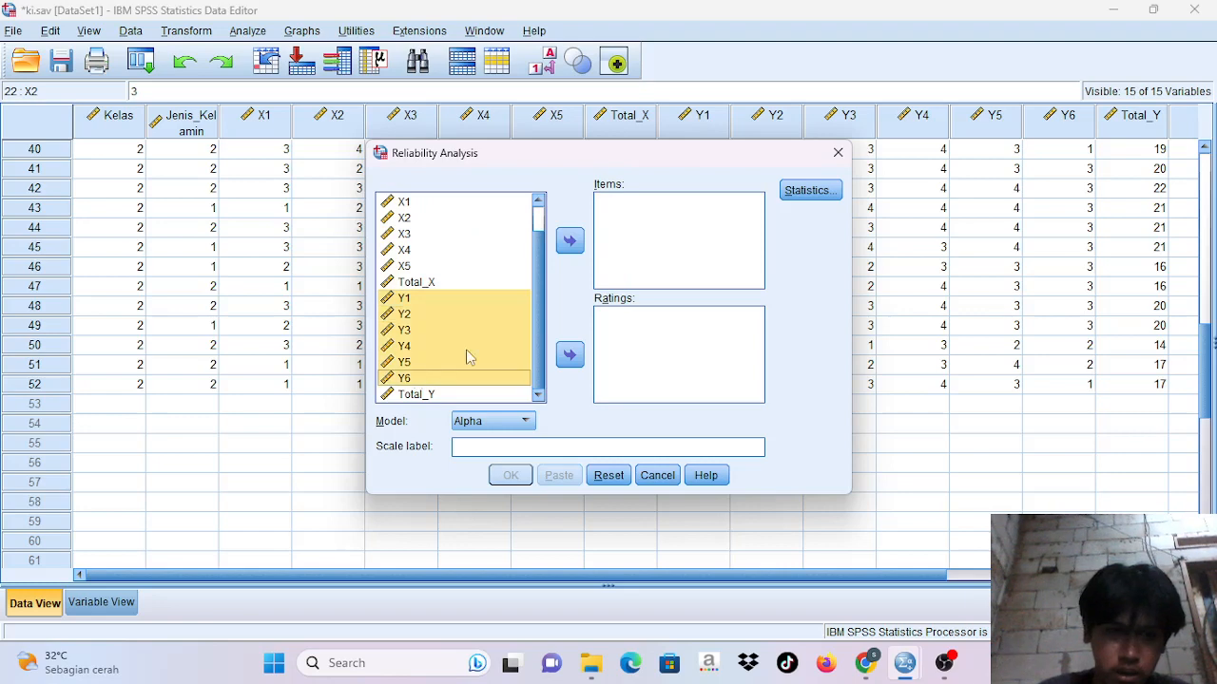
pyautogui.click(578, 241)
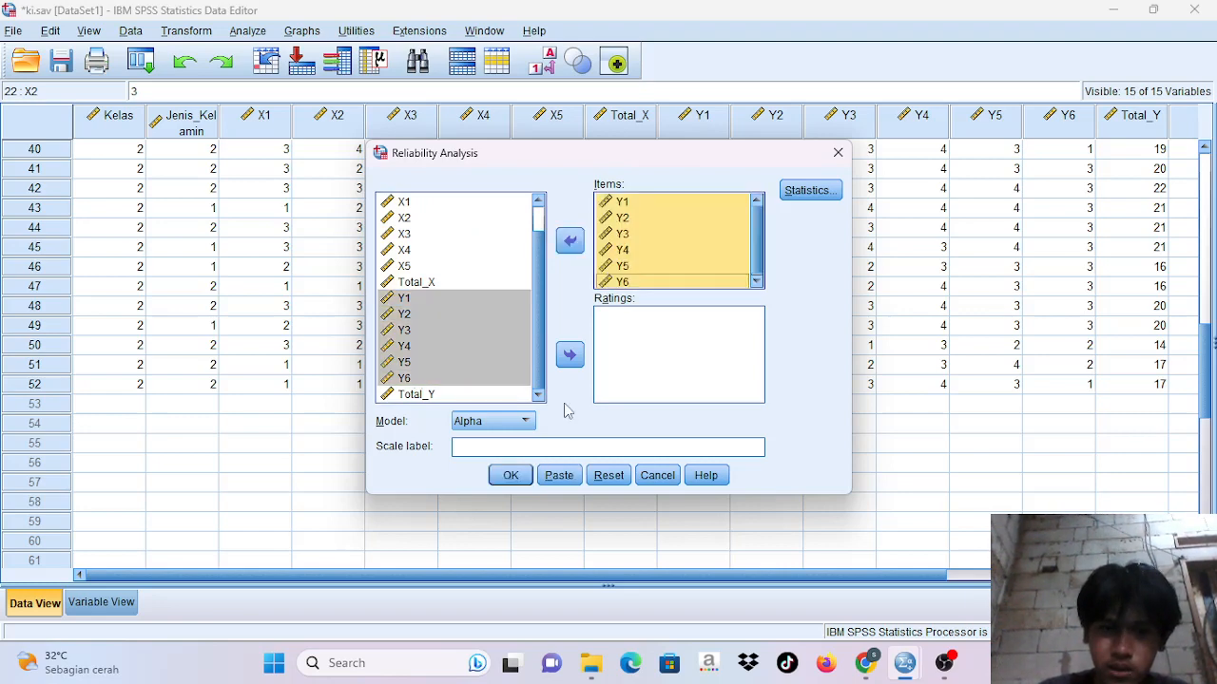
# - Run the Alpha reliability analysis on Y1 to Y6 and return to the ki.sav data
pyautogui.click(527, 475)
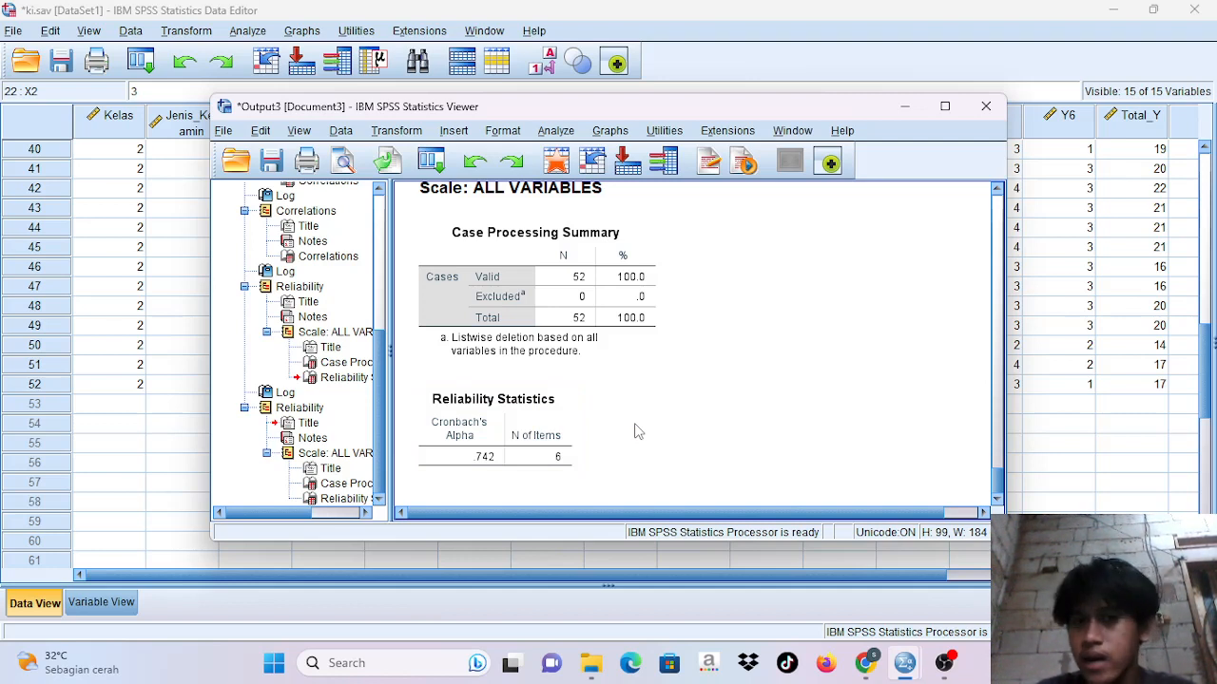
pyautogui.click(909, 114)
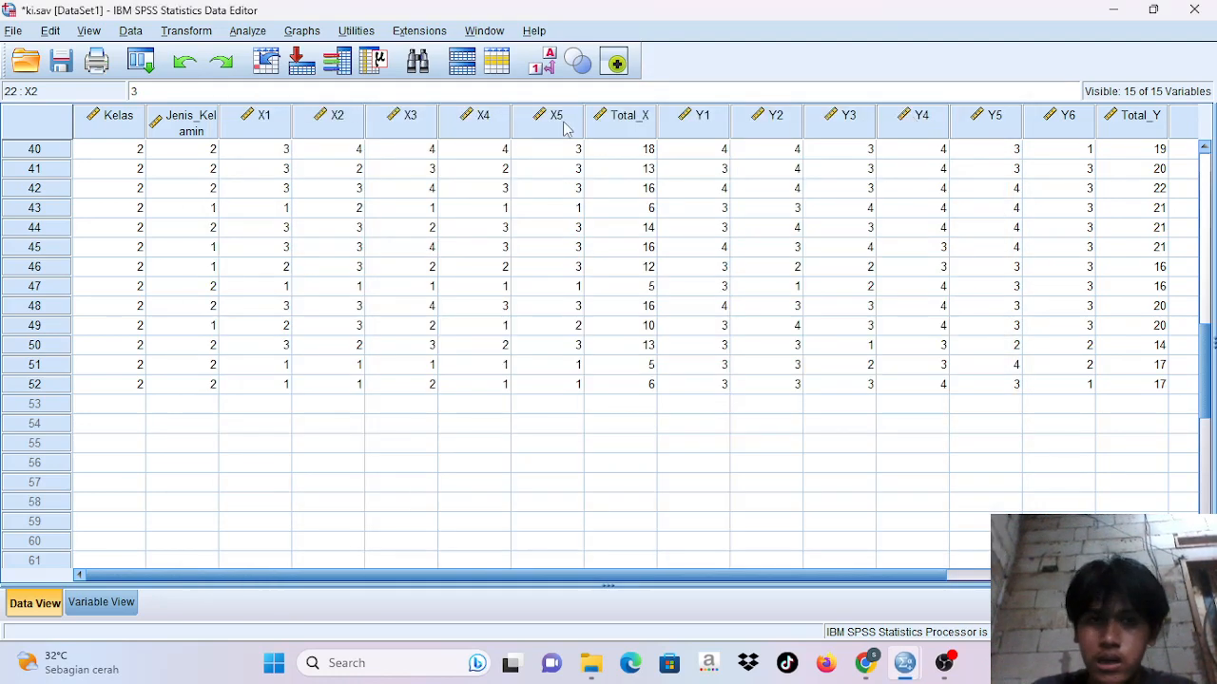
pyautogui.scroll(6, 502, 209)
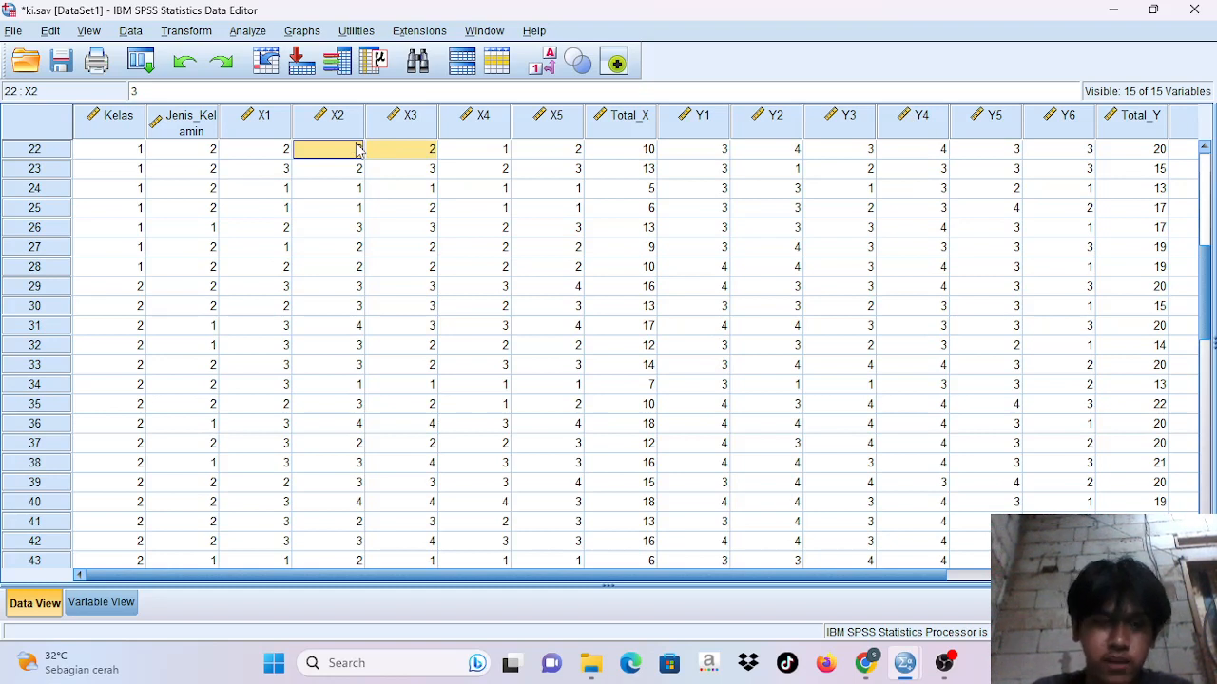
# - Start a Linear Regression and add Total_X as the independent variable
pyautogui.click(247, 30)
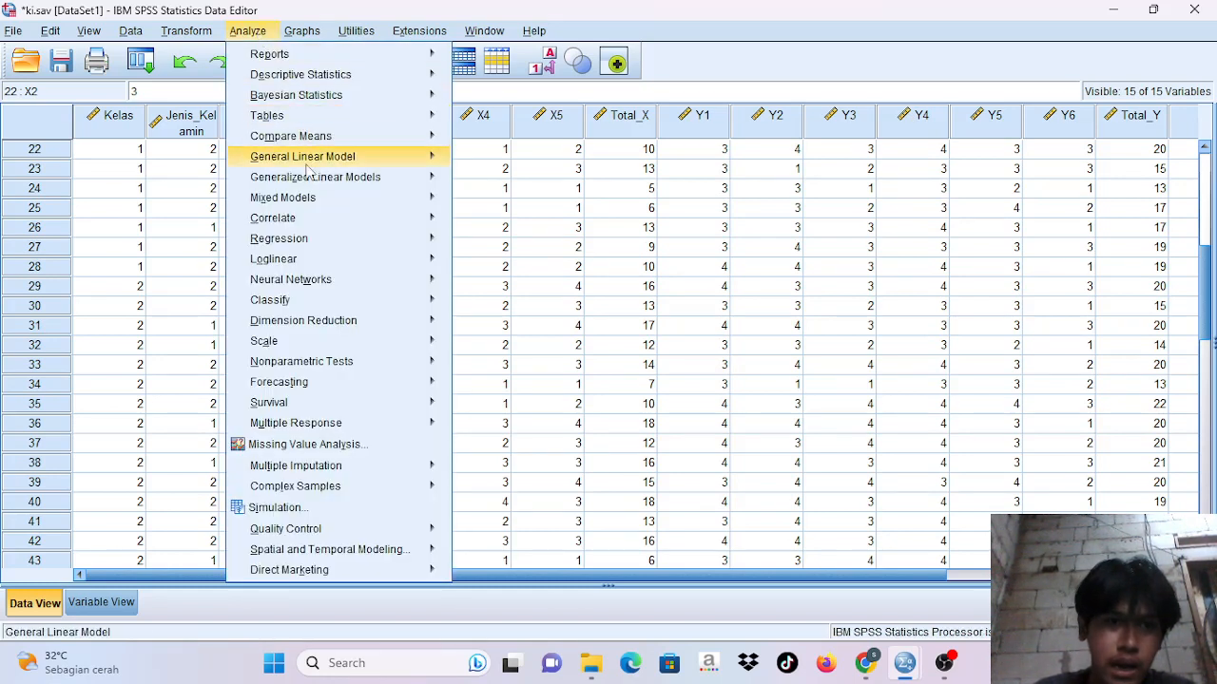
pyautogui.moveTo(311, 184)
pyautogui.moveTo(316, 227)
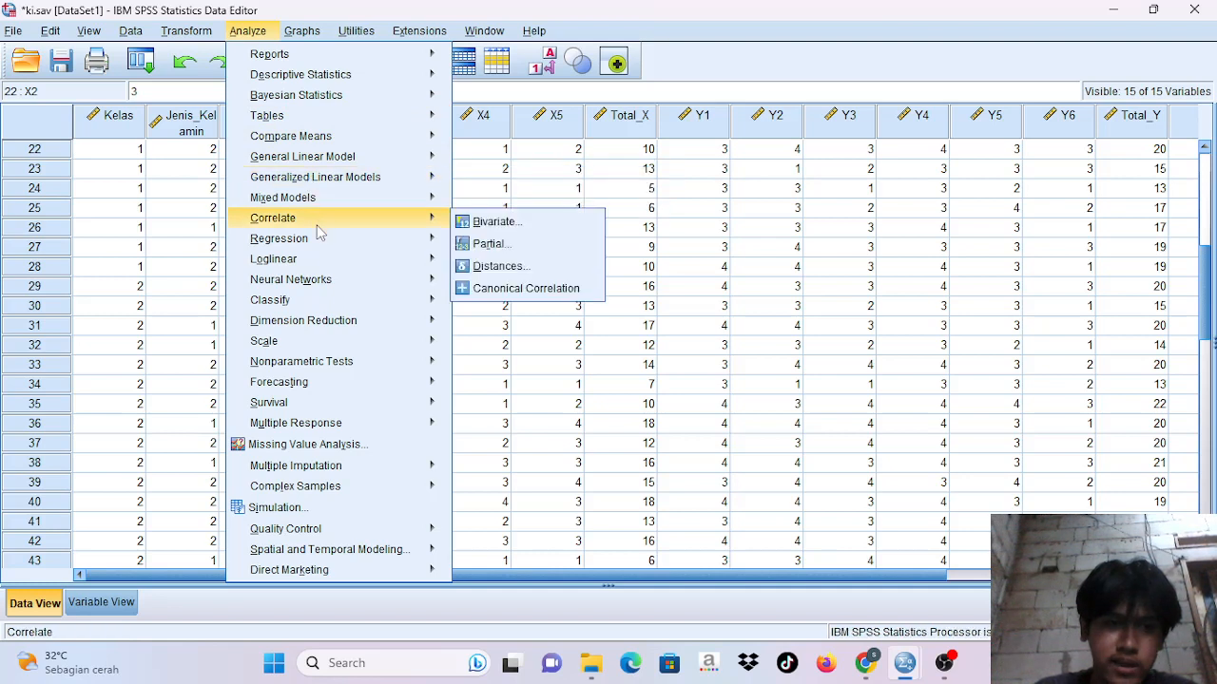
pyautogui.moveTo(321, 290)
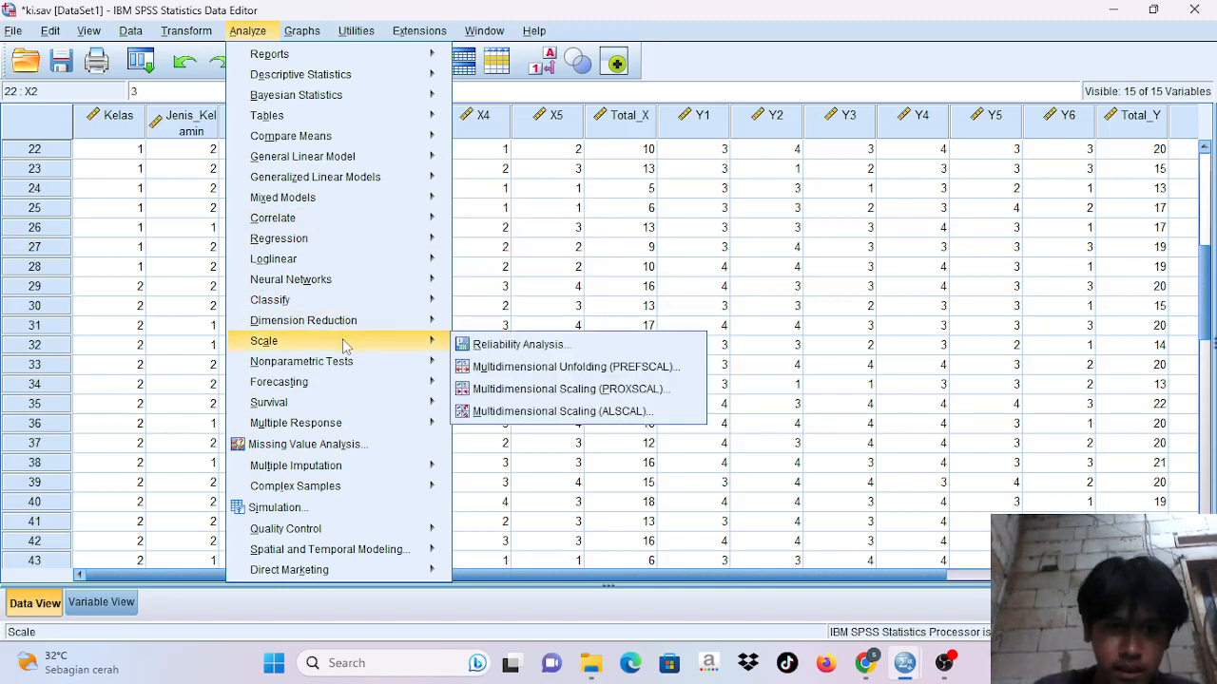
pyautogui.moveTo(324, 116)
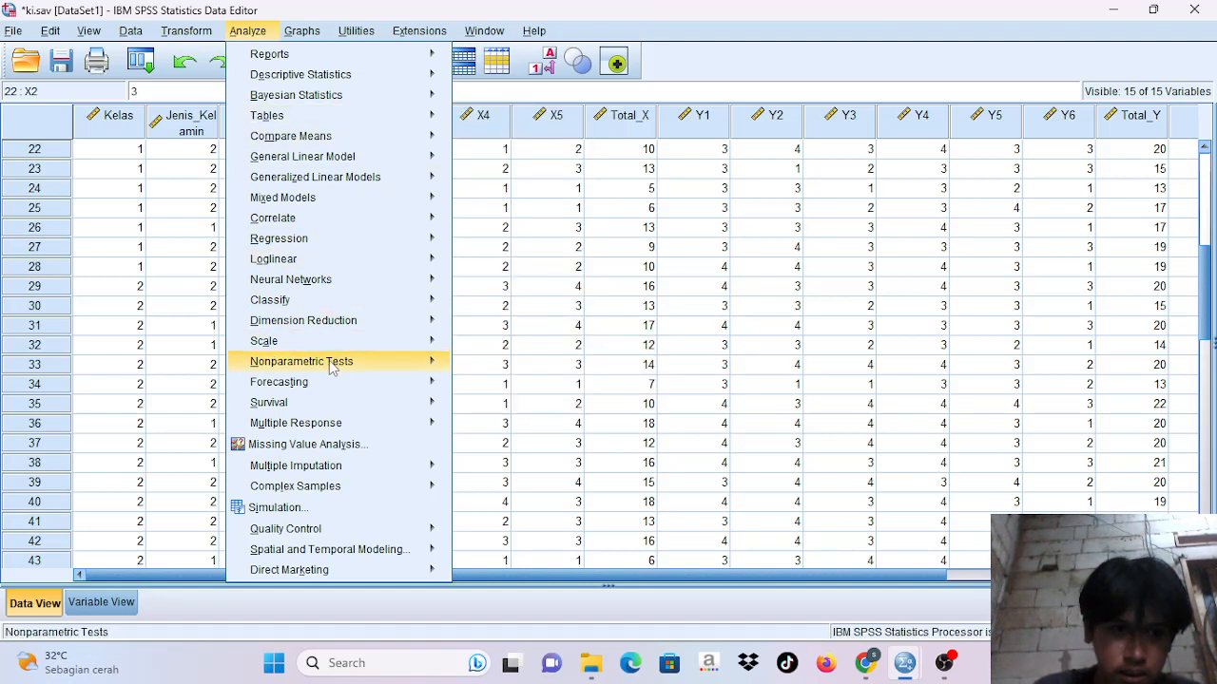
pyautogui.moveTo(339, 421)
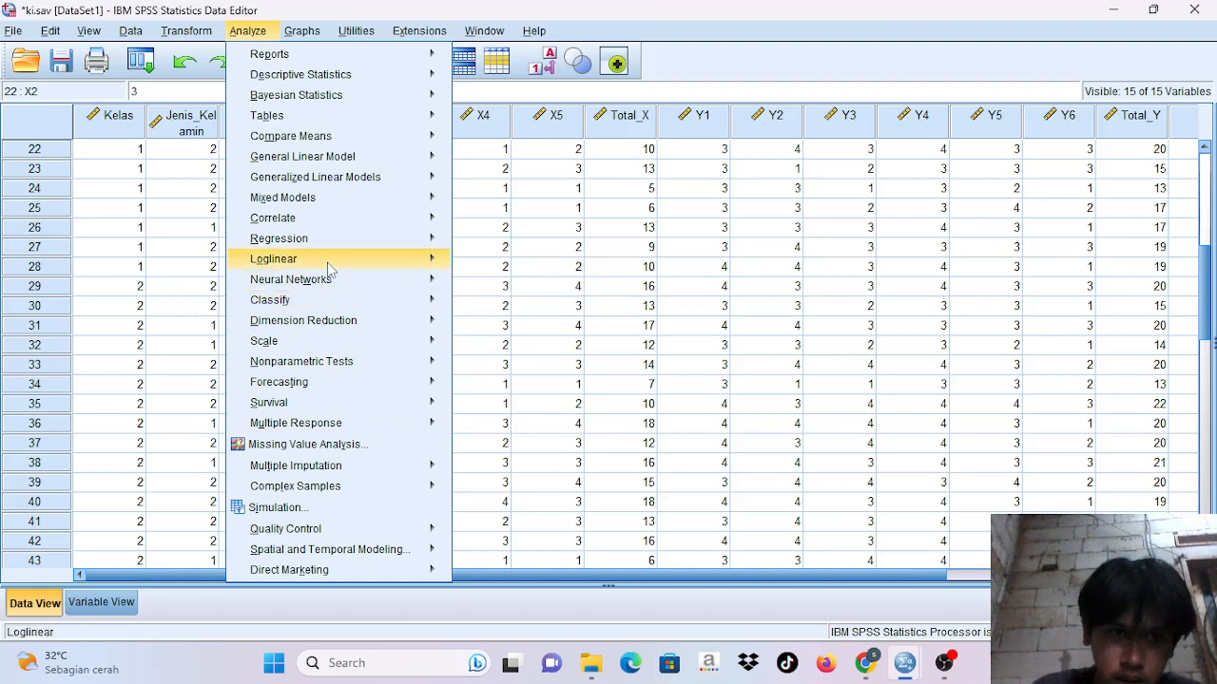
pyautogui.moveTo(325, 245)
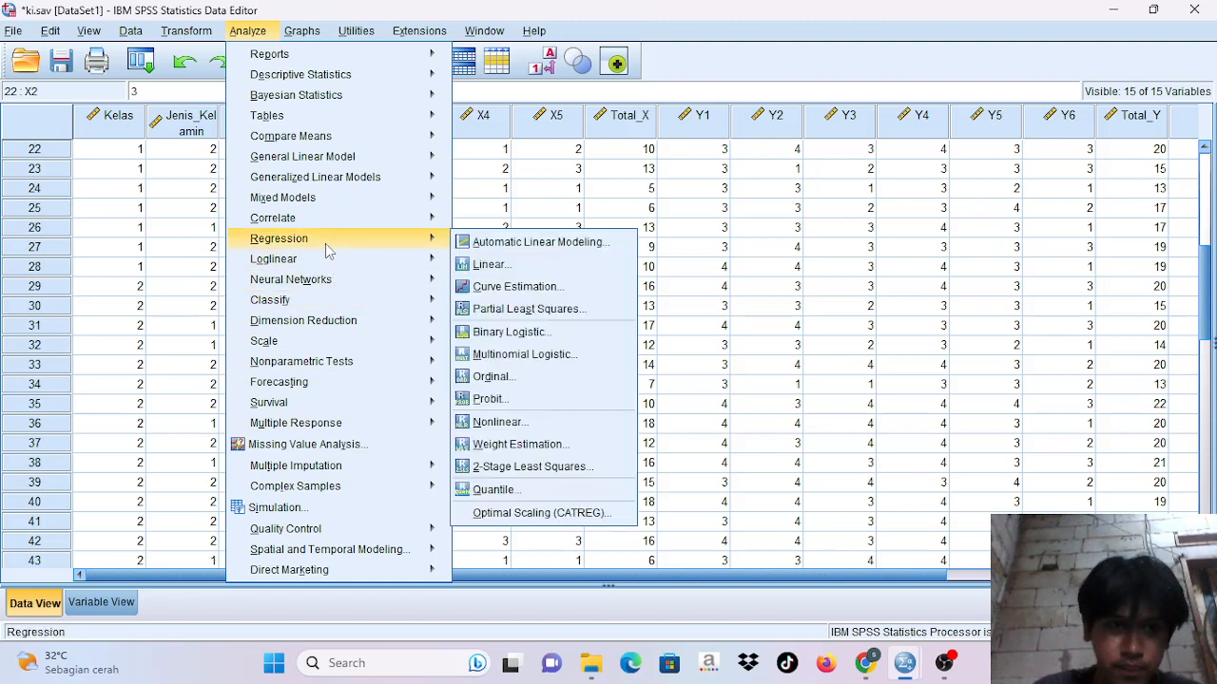
pyautogui.click(489, 264)
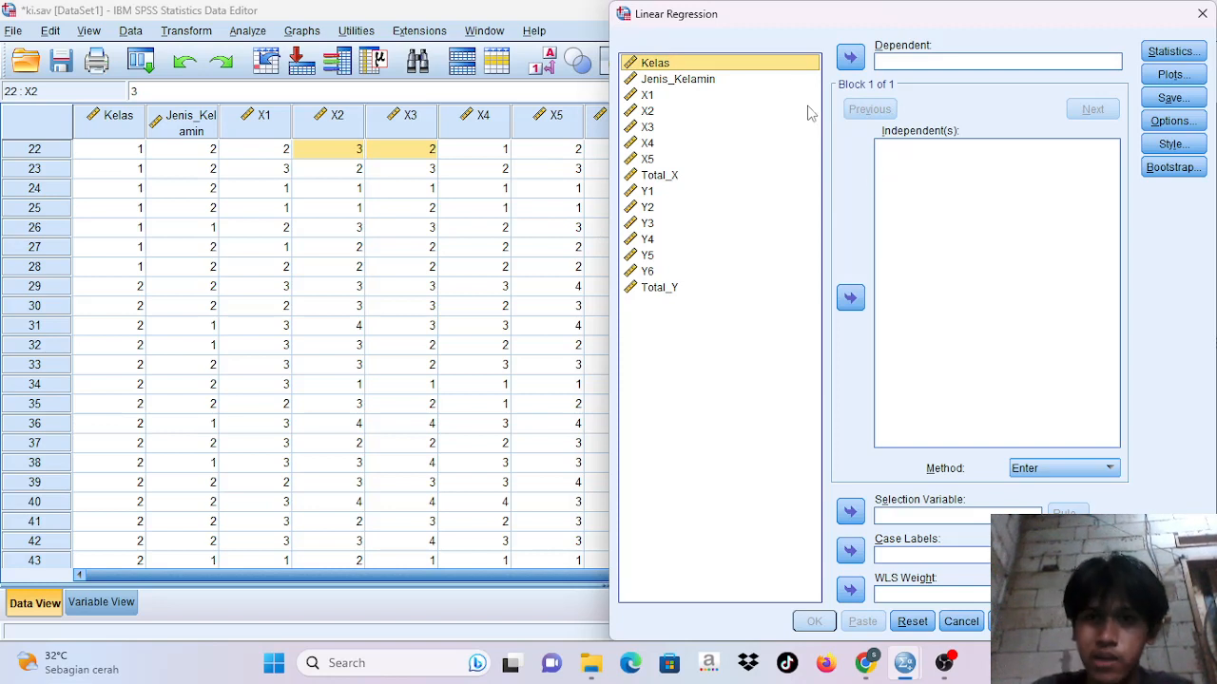
pyautogui.click(669, 179)
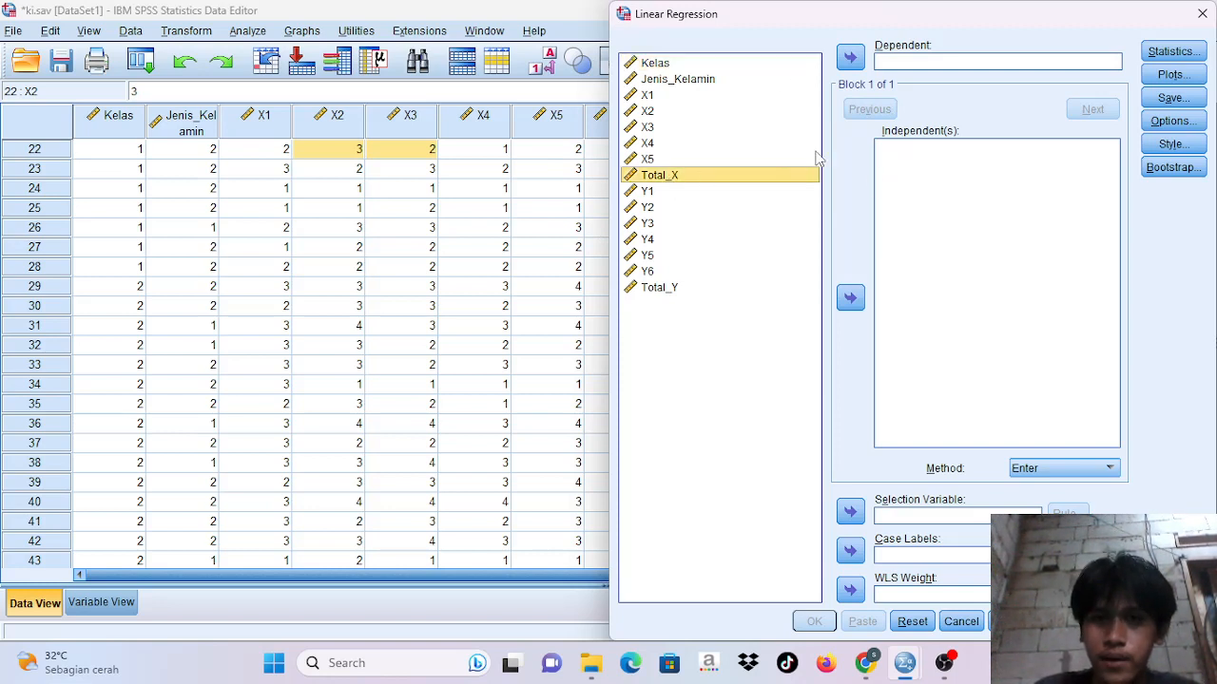
pyautogui.click(849, 300)
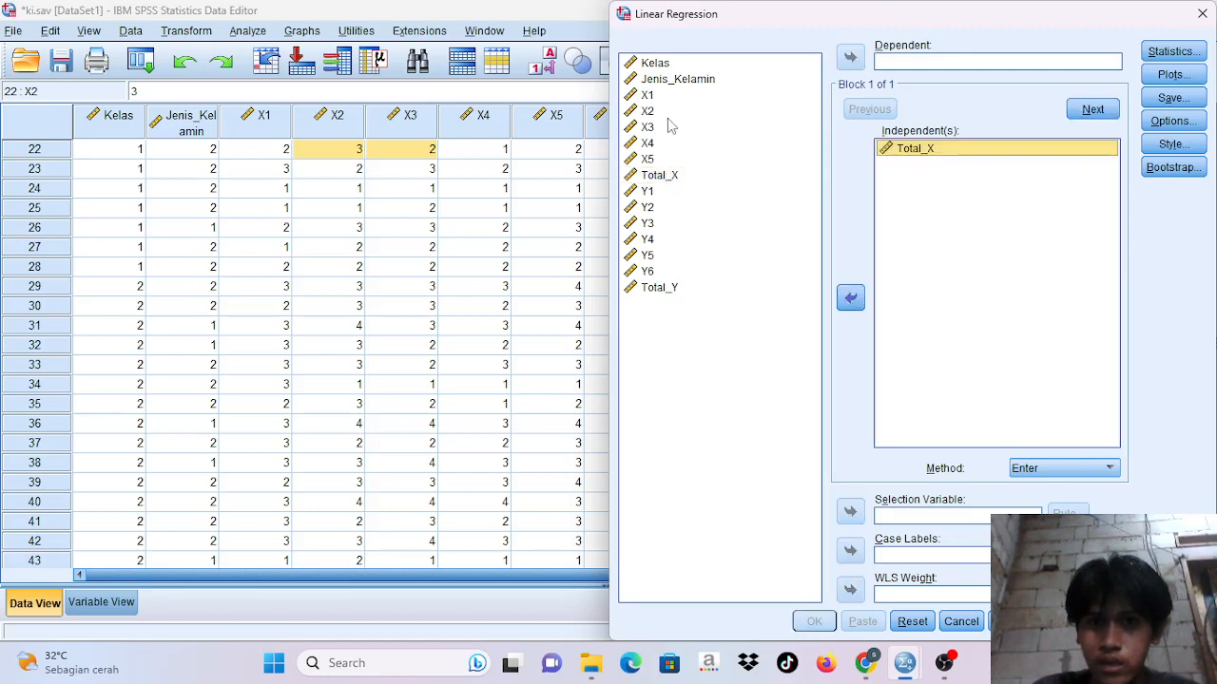
# - Set Total_Y as the dependent variable, run the regression with the Enter method and select the Coefficients table in the output
pyautogui.click(674, 287)
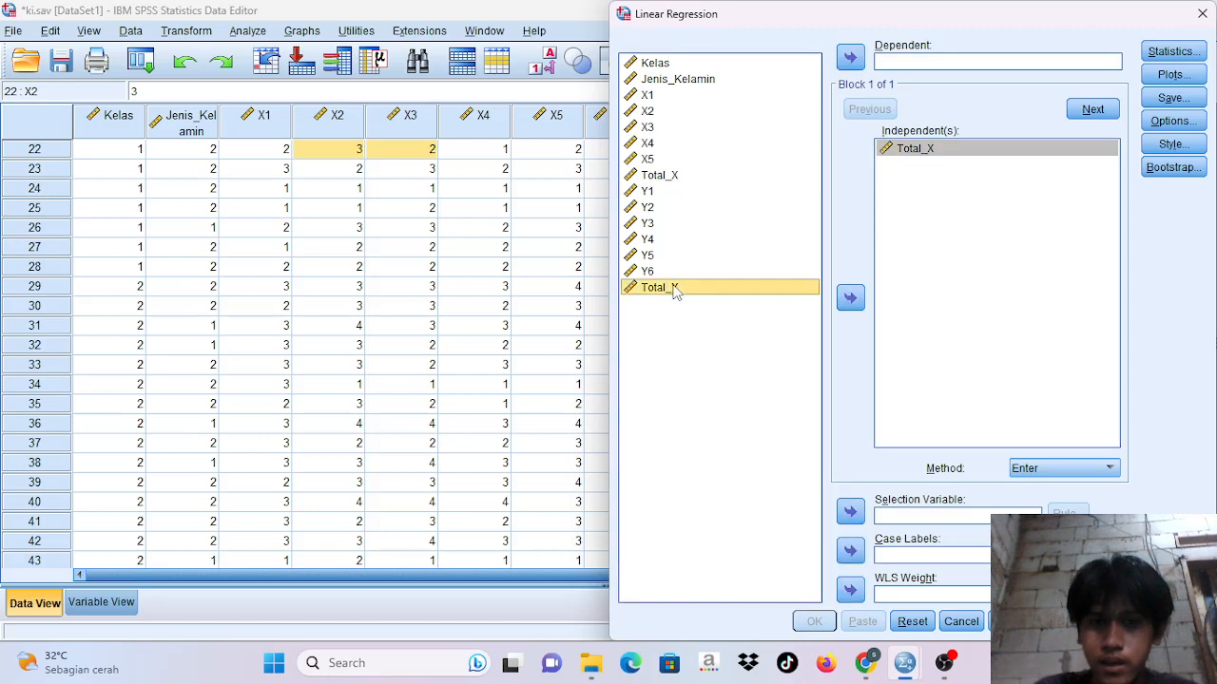
pyautogui.click(851, 59)
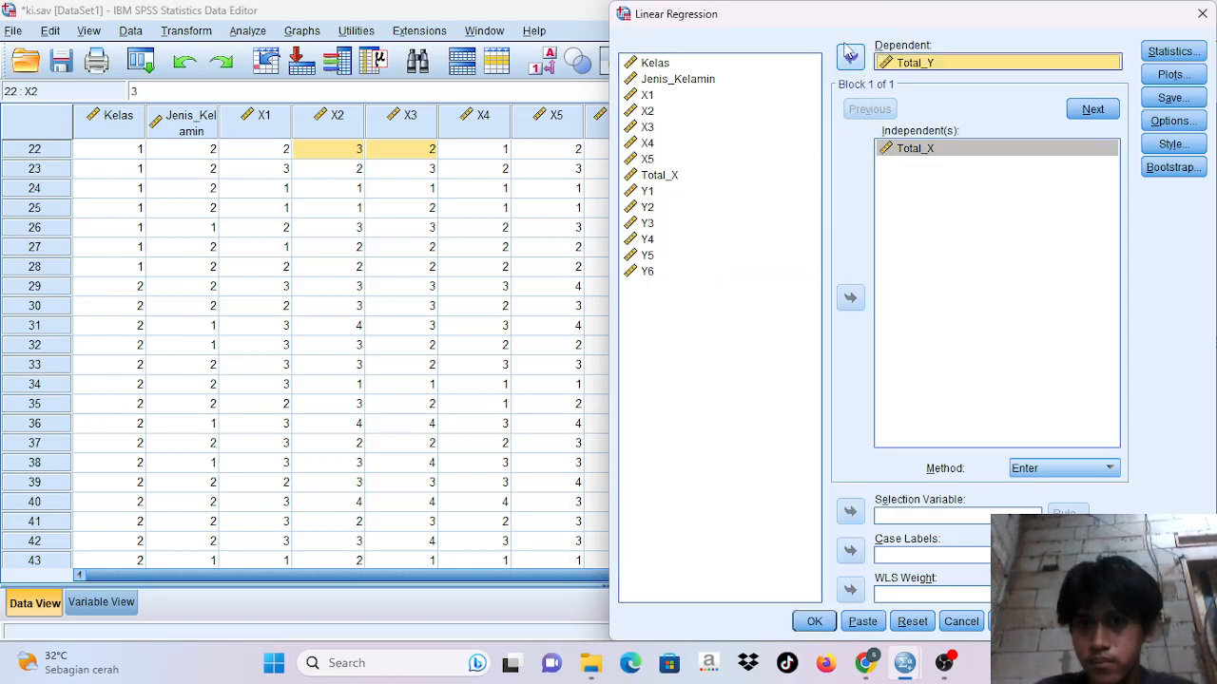
pyautogui.click(827, 621)
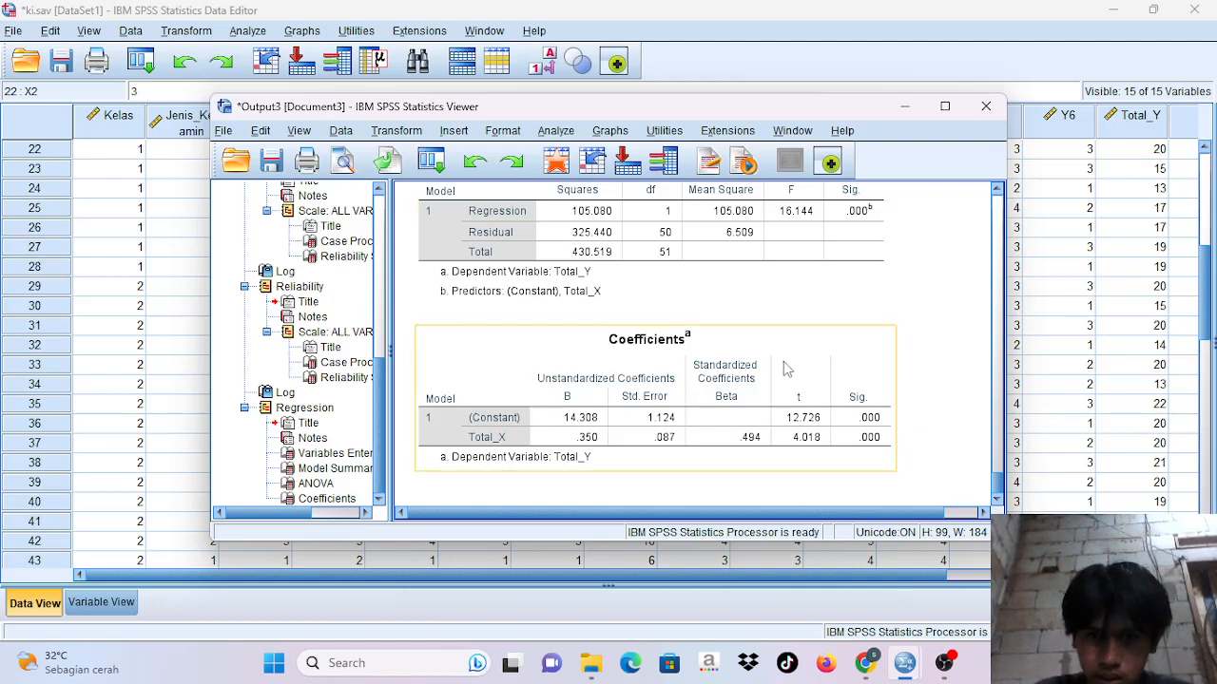
pyautogui.click(737, 351)
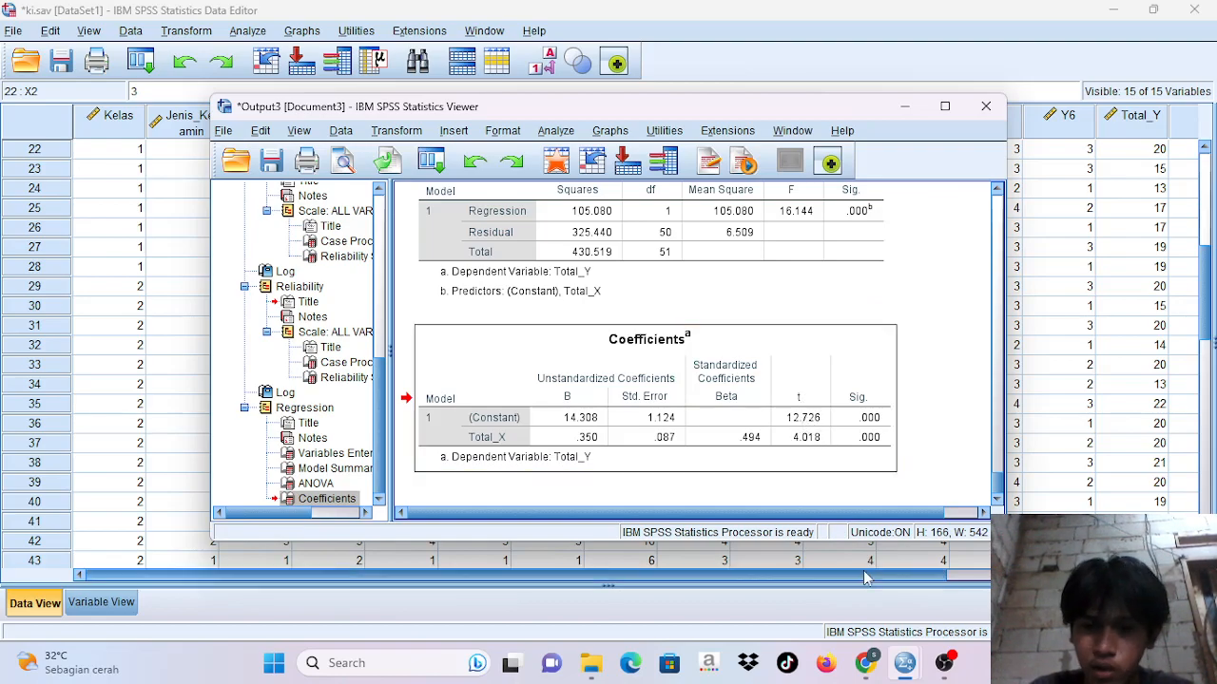
# - Switch to STATOS FIKS.pdf in Chrome and examine the hypothesis testing section on t hitung and t tabel
pyautogui.click(865, 662)
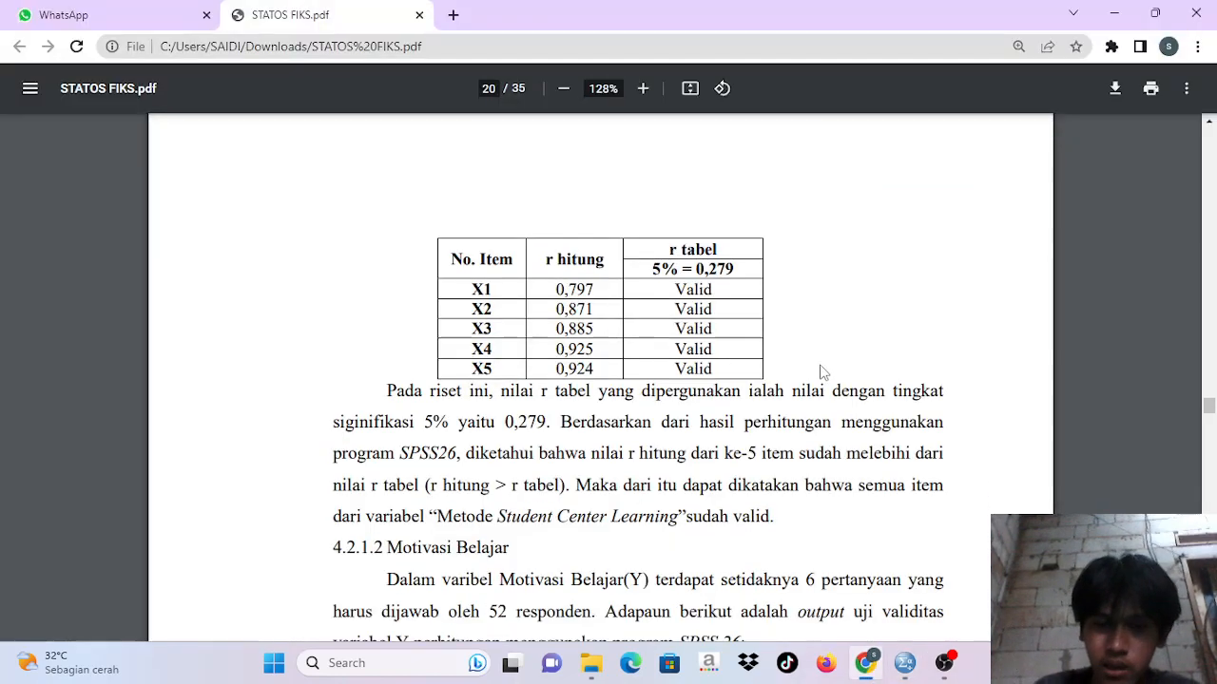
pyautogui.scroll(-20, 823, 373)
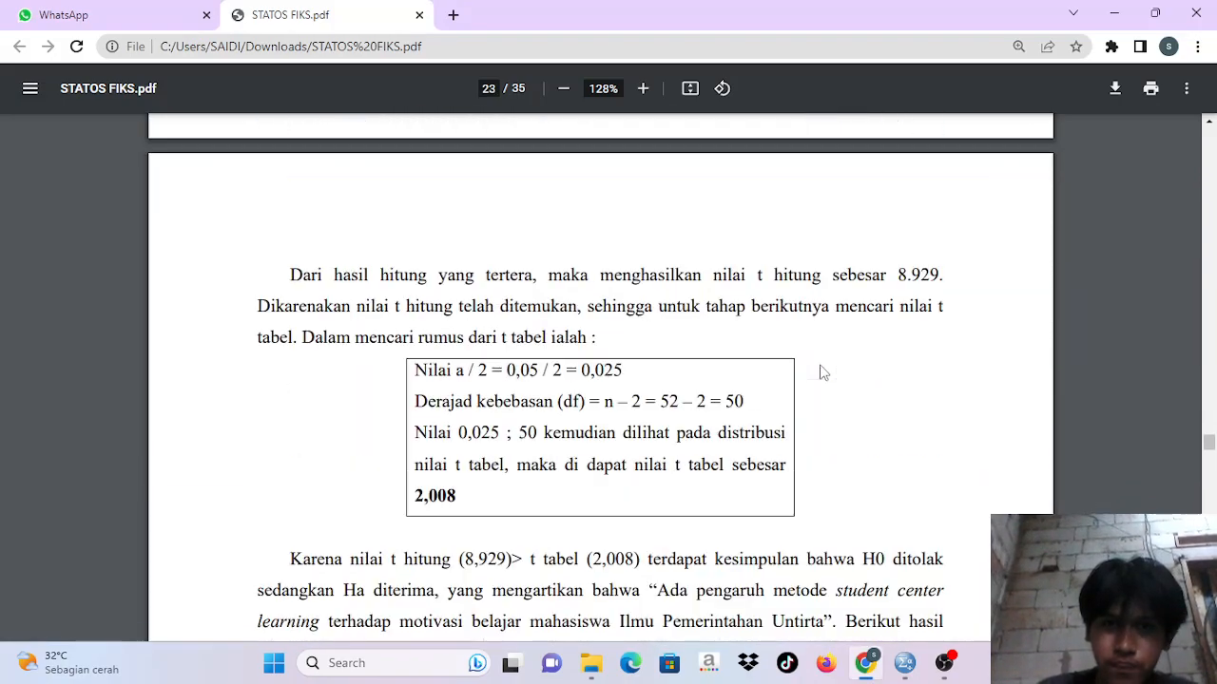
pyautogui.scroll(12, 824, 373)
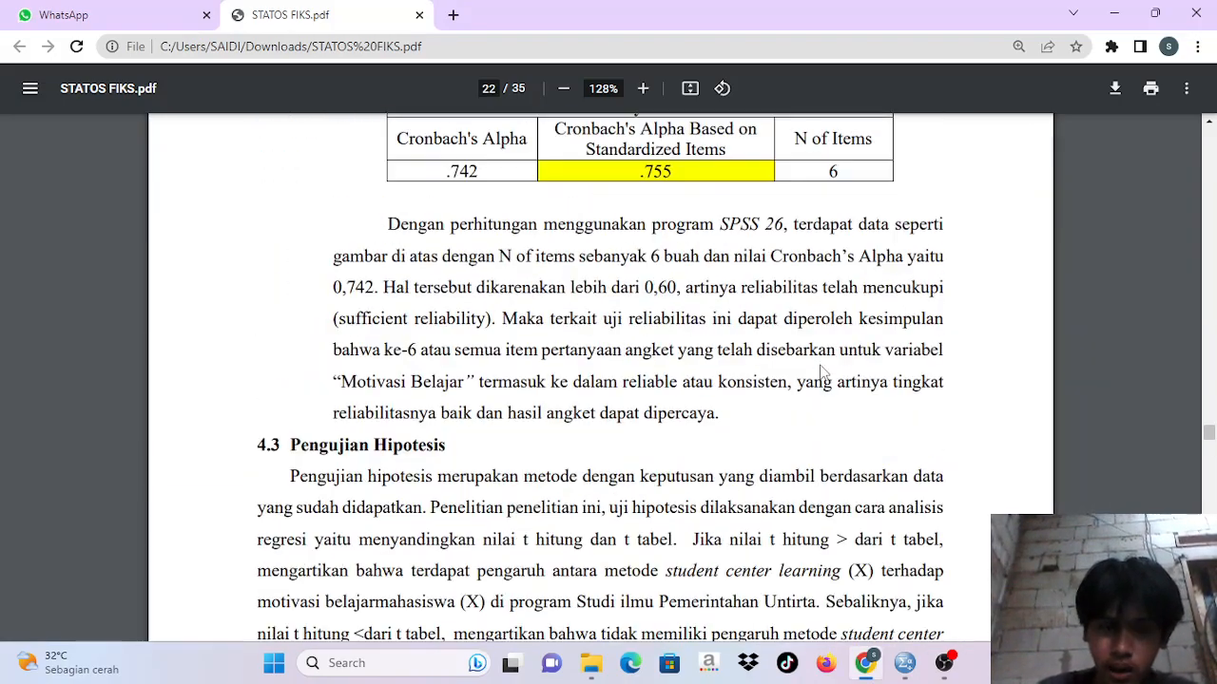
pyautogui.scroll(-5, 824, 373)
pyautogui.scroll(3, 824, 372)
pyautogui.scroll(-12, 823, 372)
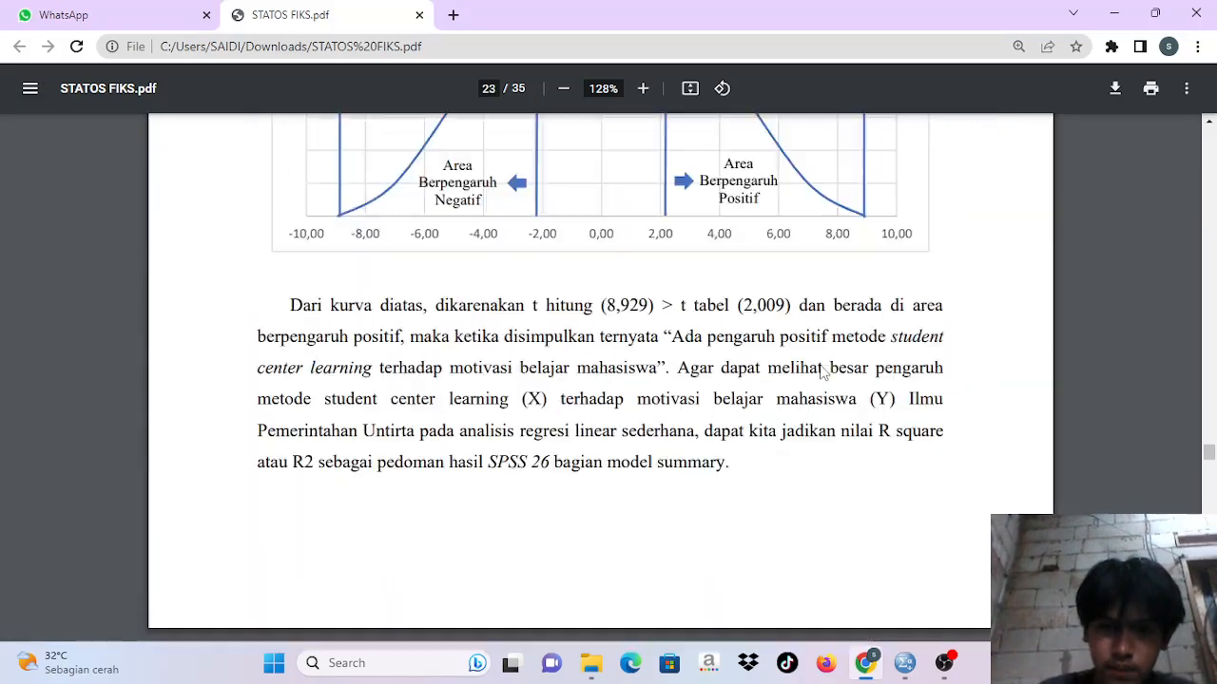
# - Look through the appendices of STATOS FIKS.pdf for the Lampiran IV t distribution table
pyautogui.scroll(-20, 823, 372)
pyautogui.scroll(-5, 823, 373)
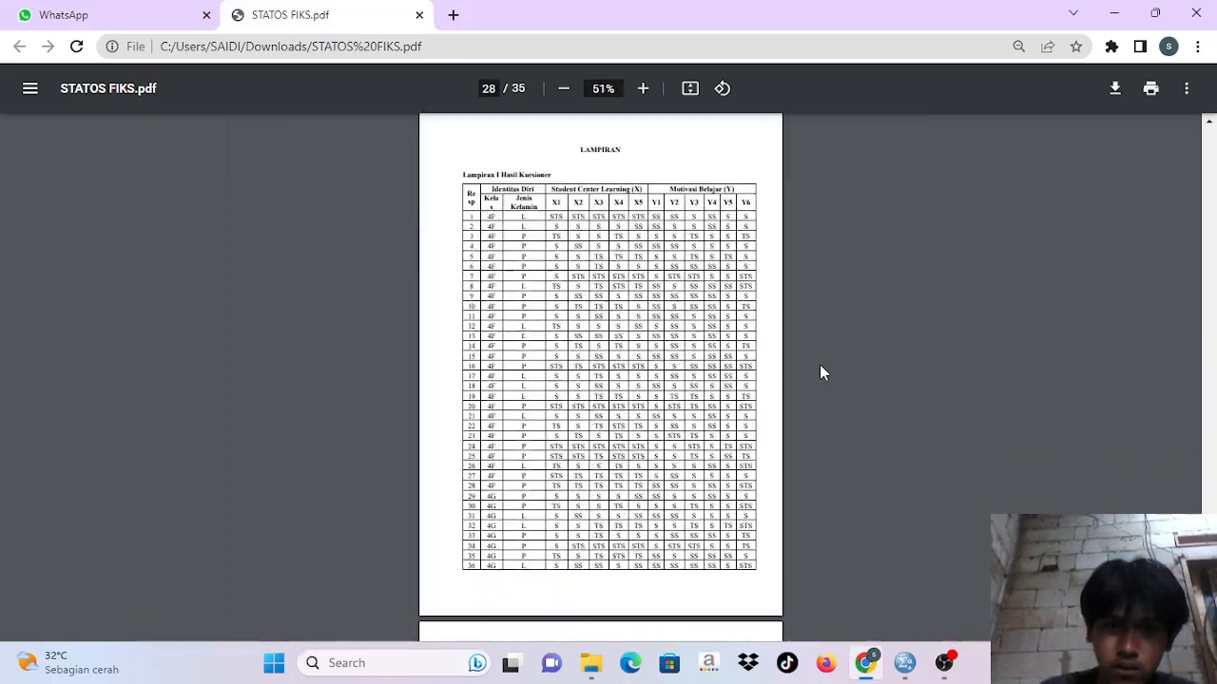
pyautogui.scroll(-20, 821, 371)
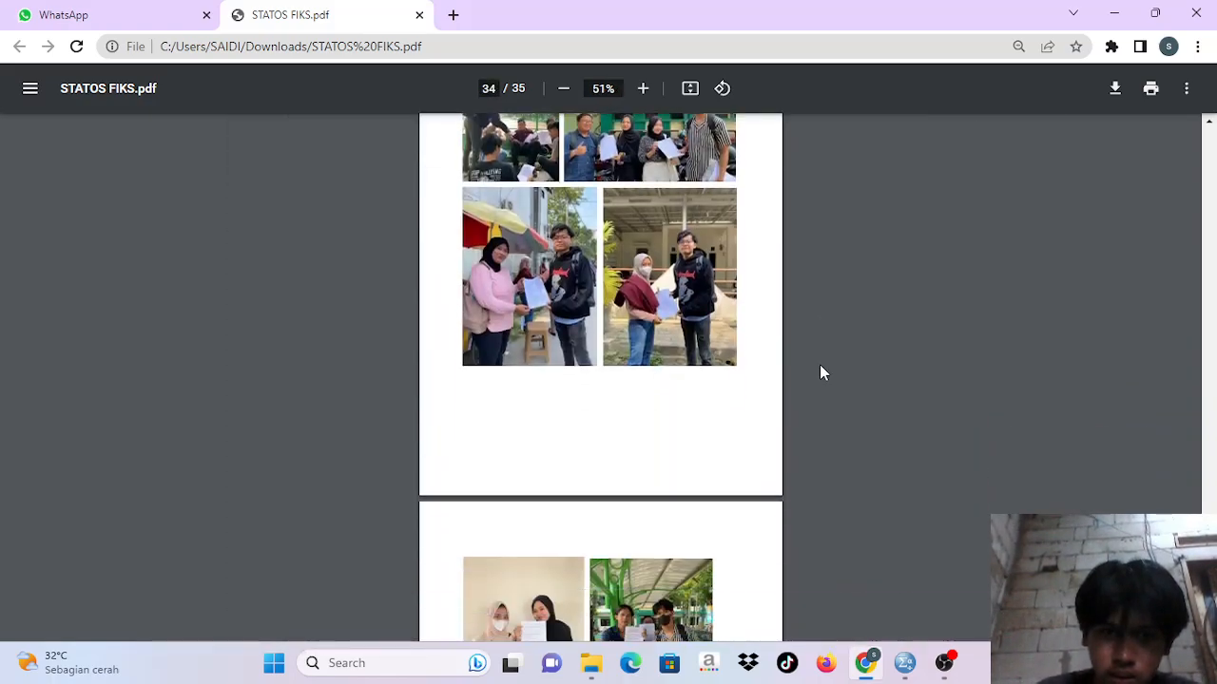
pyautogui.scroll(20, 823, 372)
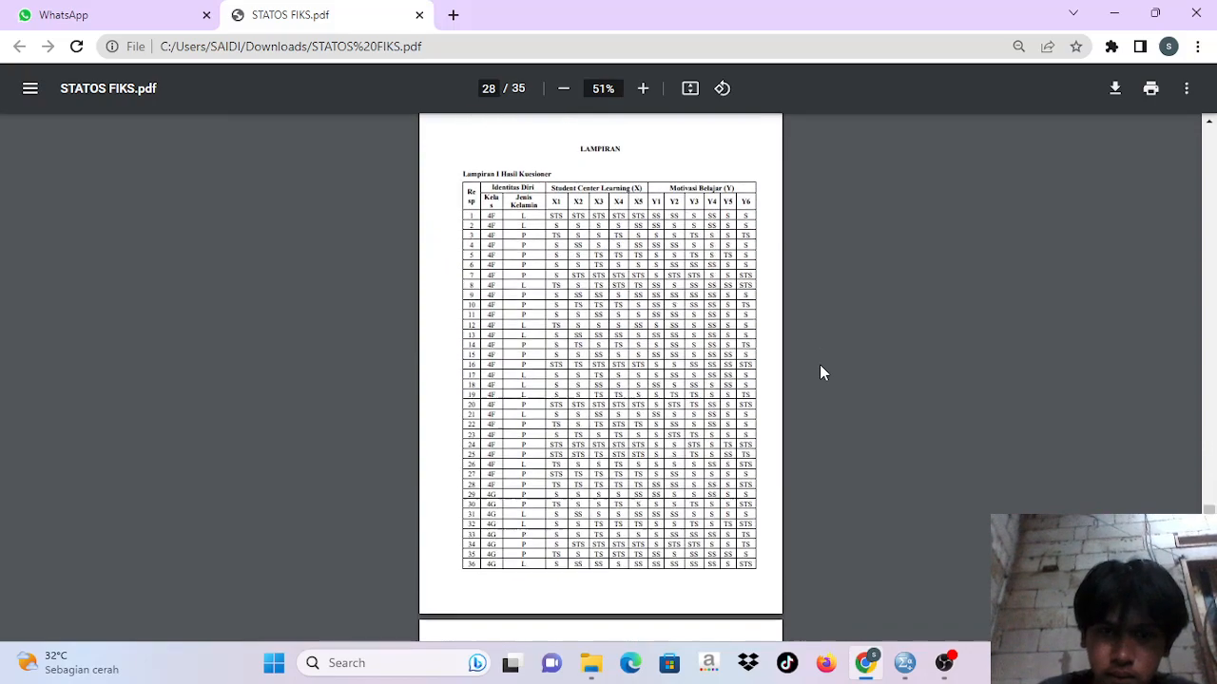
pyautogui.scroll(8, 823, 372)
pyautogui.scroll(-20, 823, 372)
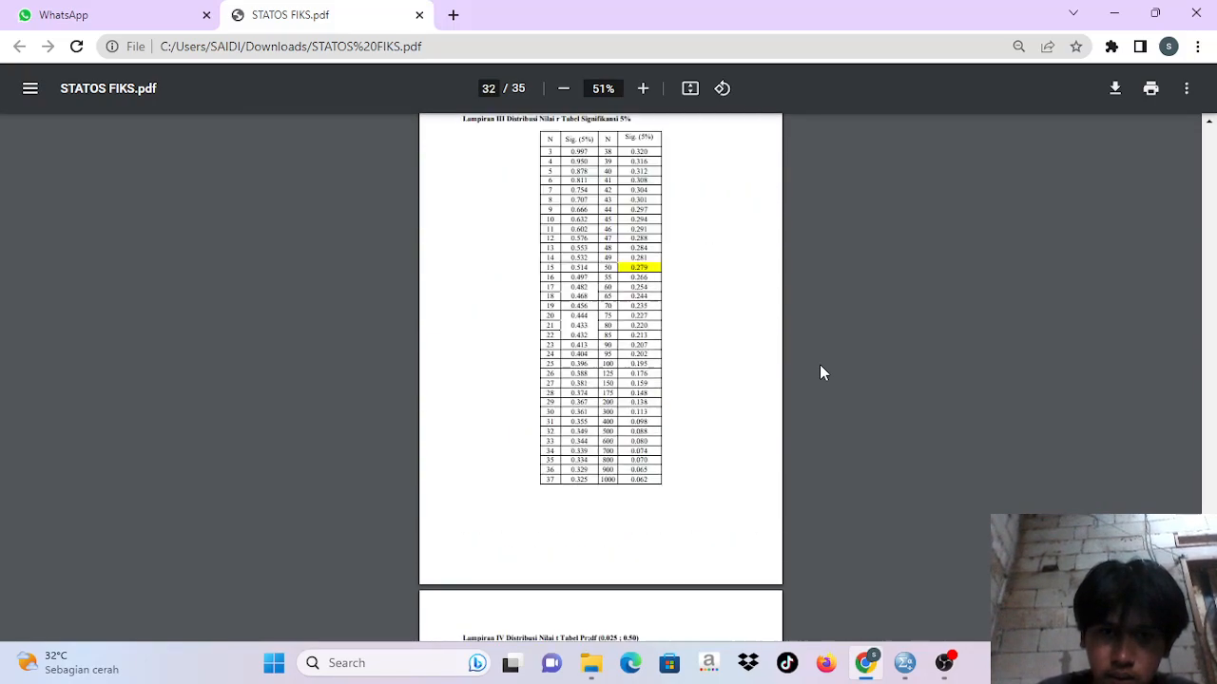
pyautogui.scroll(-8, 823, 372)
pyautogui.scroll(6, 823, 372)
# - Examine the Lampiran IV t table up close and select the highlighted value in the df 48 row
pyautogui.keyDown('ctrl'); pyautogui.scroll(3, 823, 372); pyautogui.keyUp('ctrl')
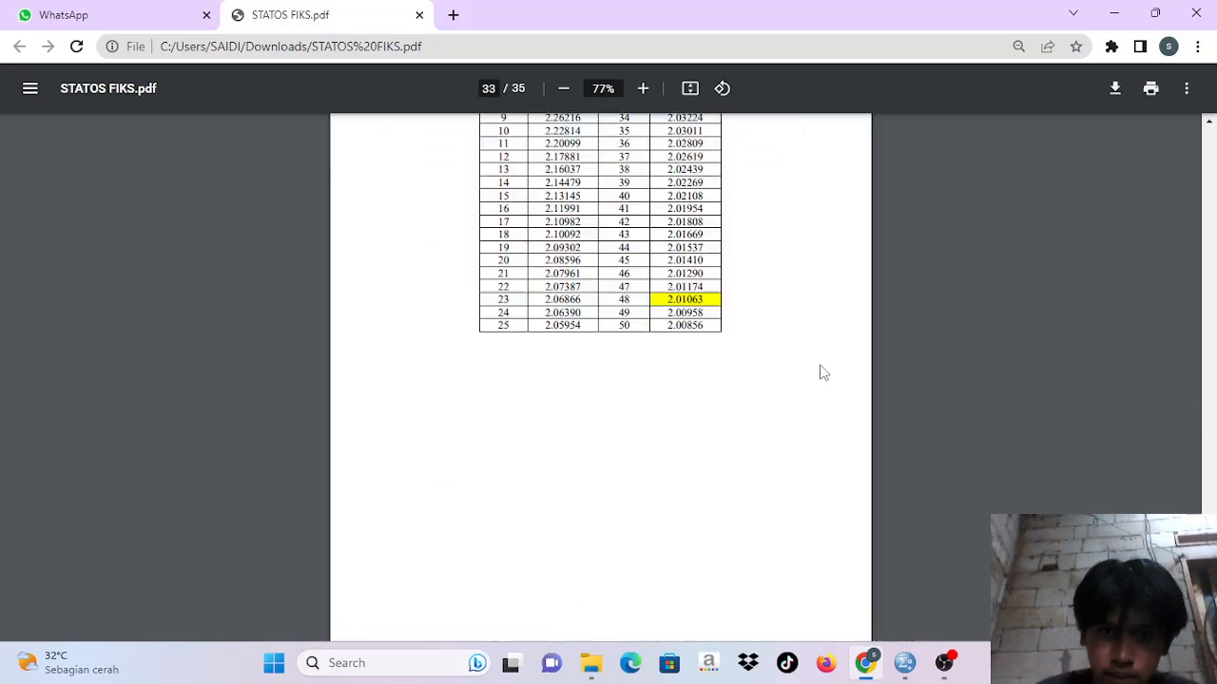
pyautogui.scroll(5, 823, 373)
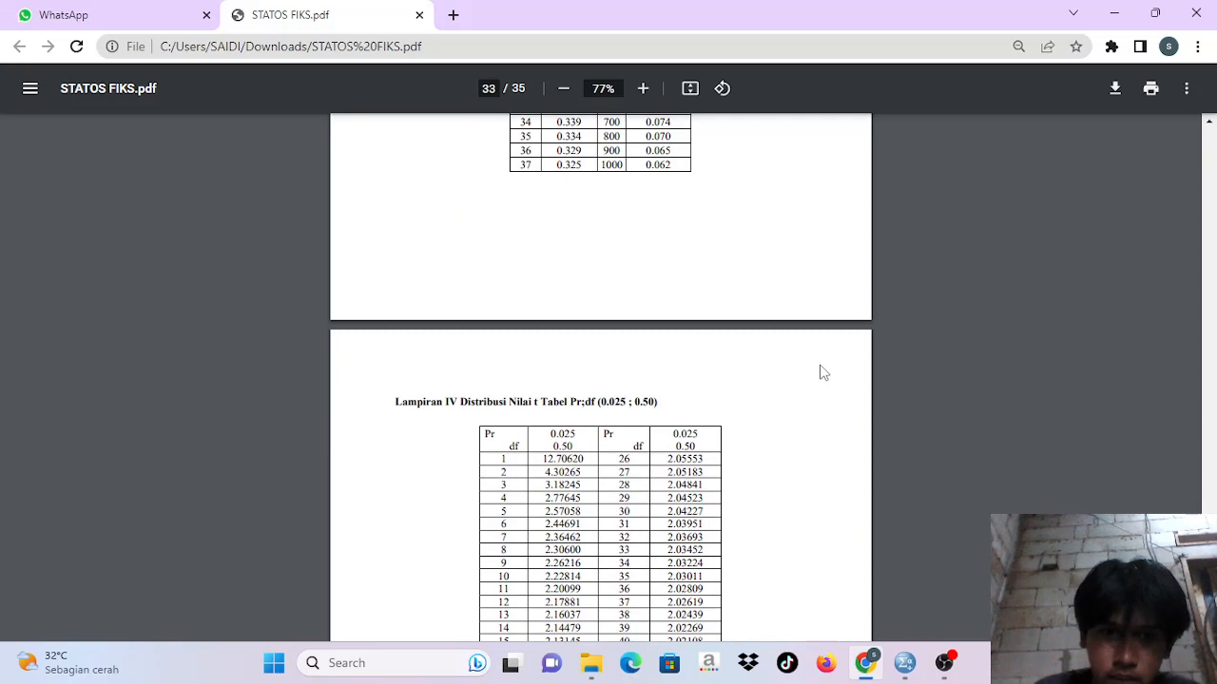
pyautogui.scroll(-3, 823, 373)
pyautogui.keyDown('ctrl'); pyautogui.scroll(3, 573, 409); pyautogui.keyUp('ctrl')
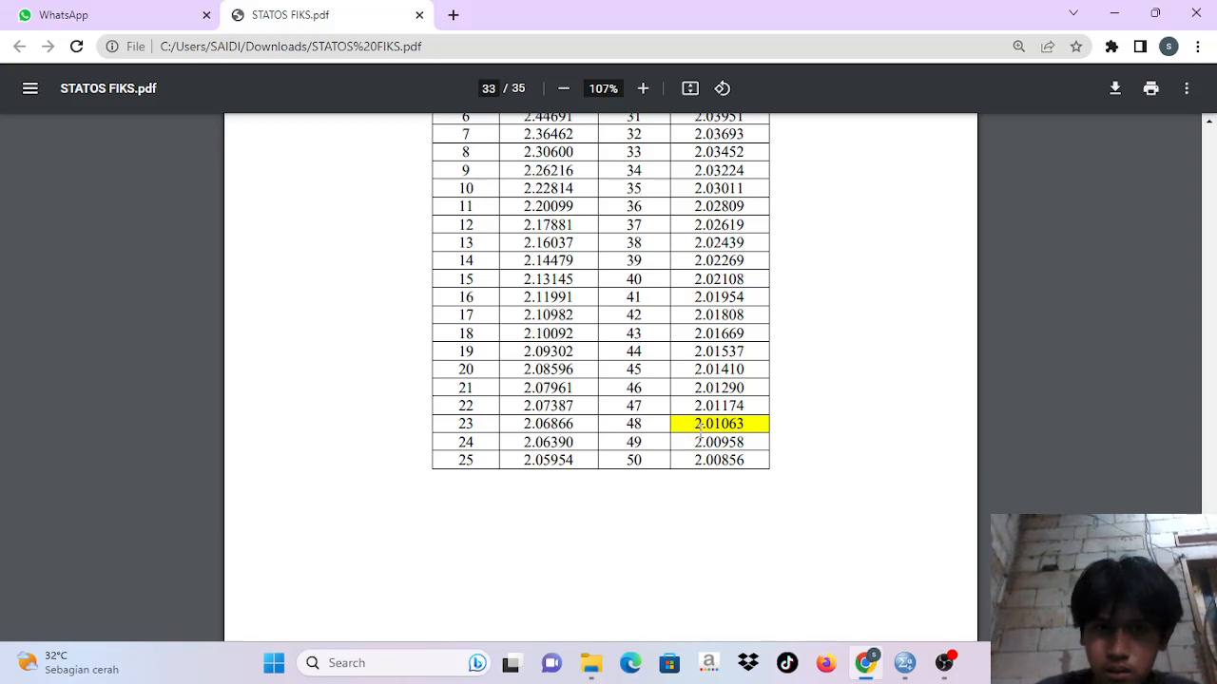
pyautogui.scroll(1, 700, 432)
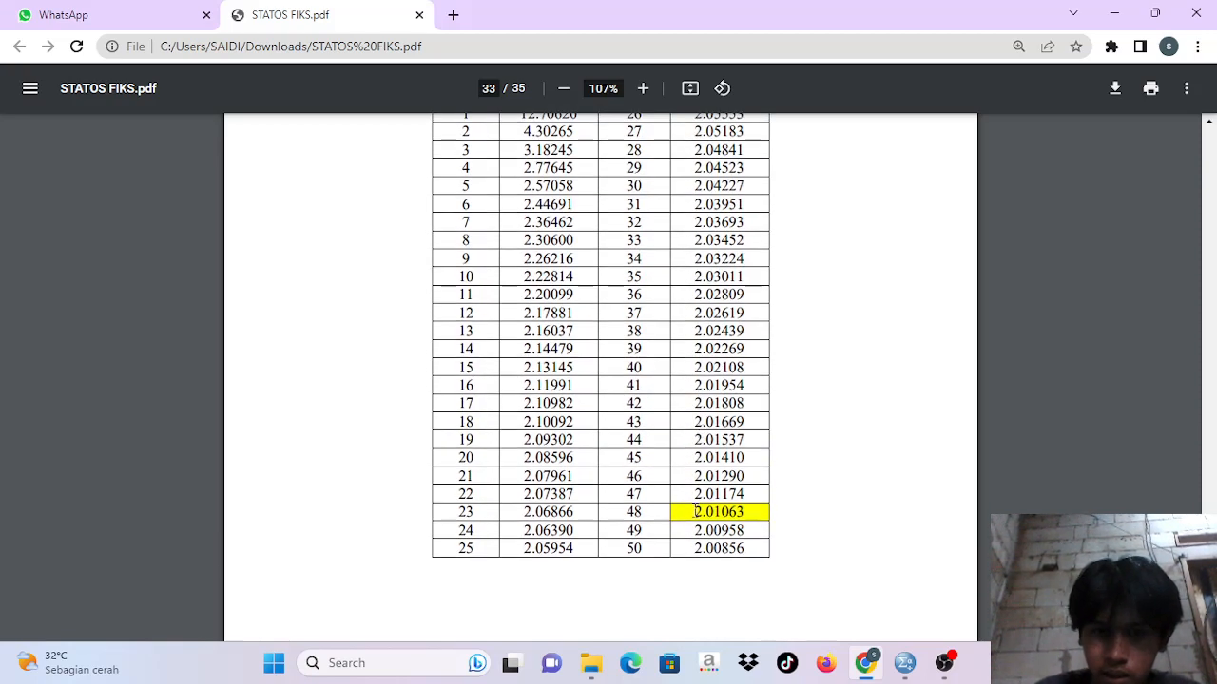
pyautogui.moveTo(695, 511); pyautogui.dragTo(753, 512)
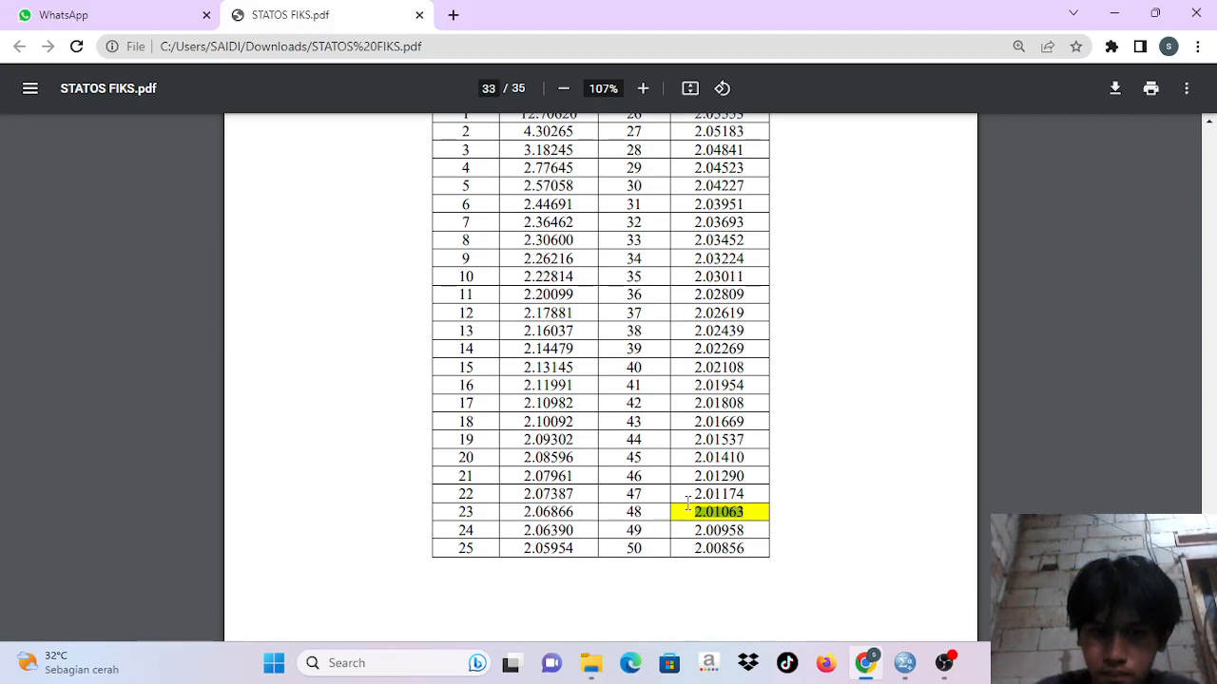
# - Switch back to the SPSS regression output, examine the Model Summary and Coefficients tables, and return to the ki.sav data
pyautogui.click(867, 660)
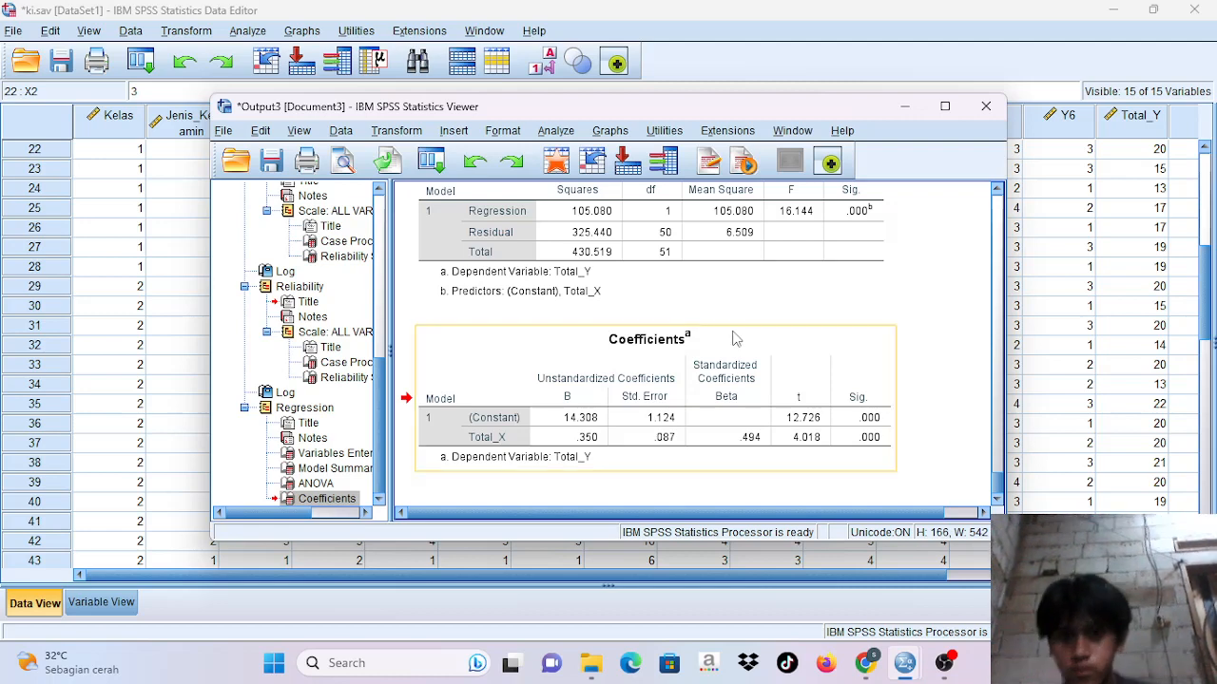
pyautogui.scroll(5, 733, 333)
pyautogui.scroll(-2, 733, 333)
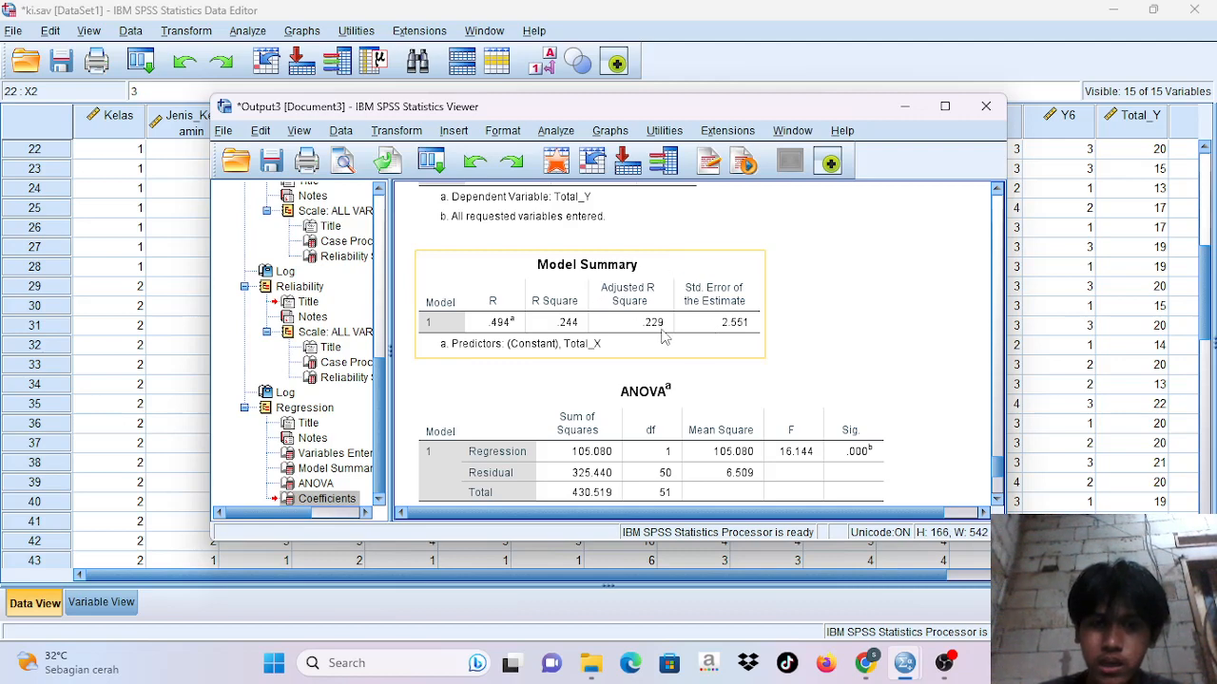
pyautogui.click(630, 338)
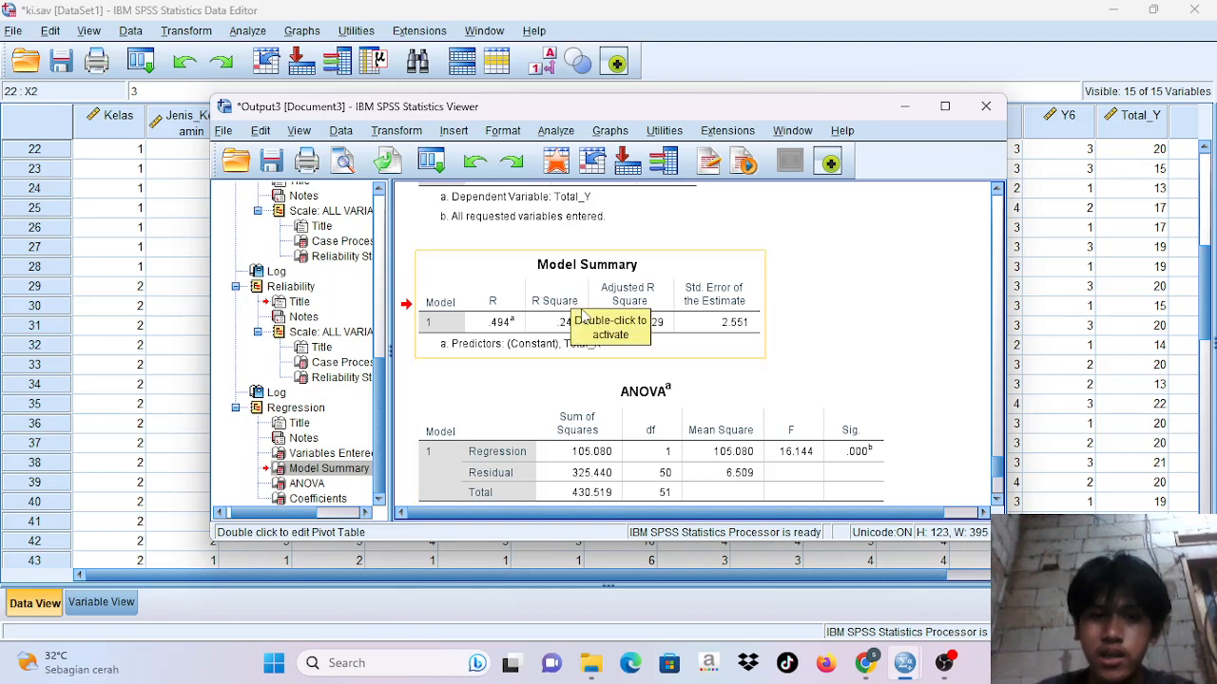
pyautogui.click(577, 424)
pyautogui.click(571, 360)
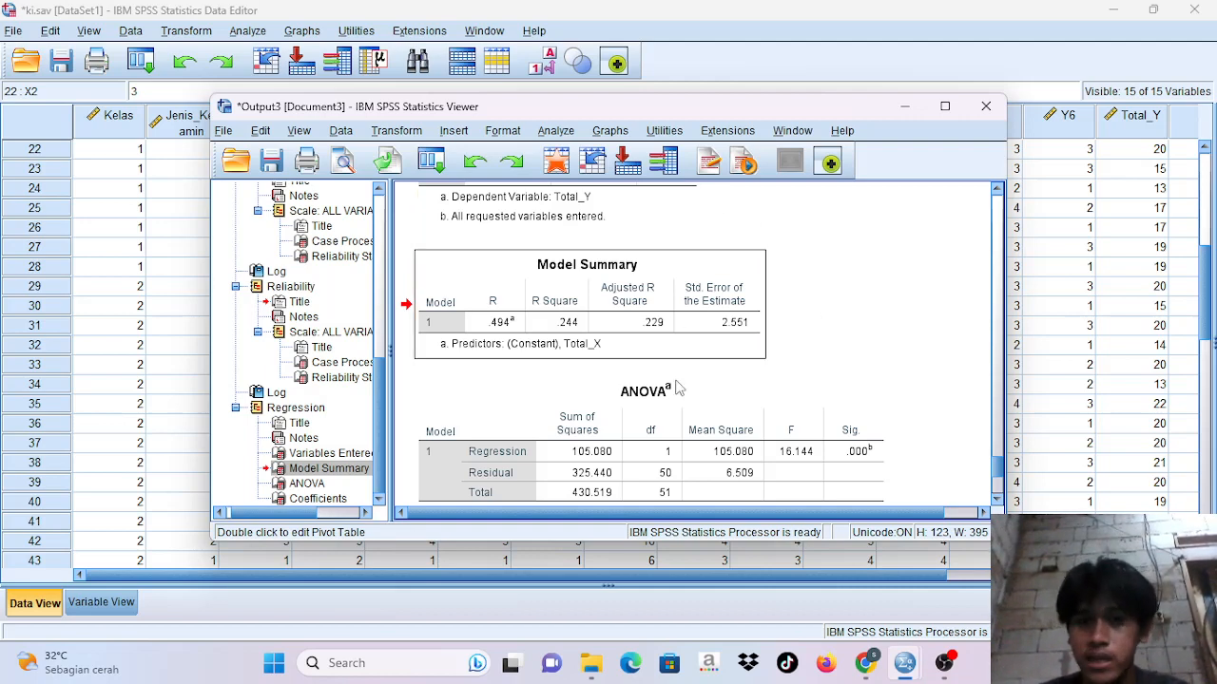
pyautogui.scroll(-5, 723, 352)
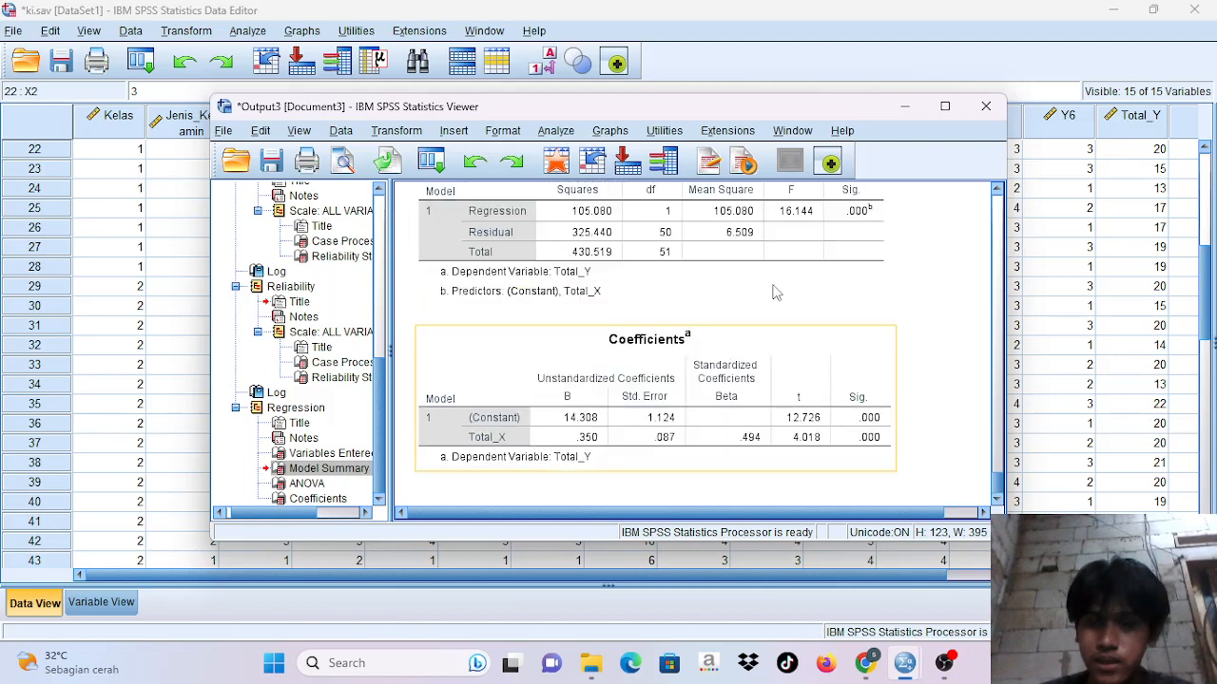
pyautogui.click(904, 109)
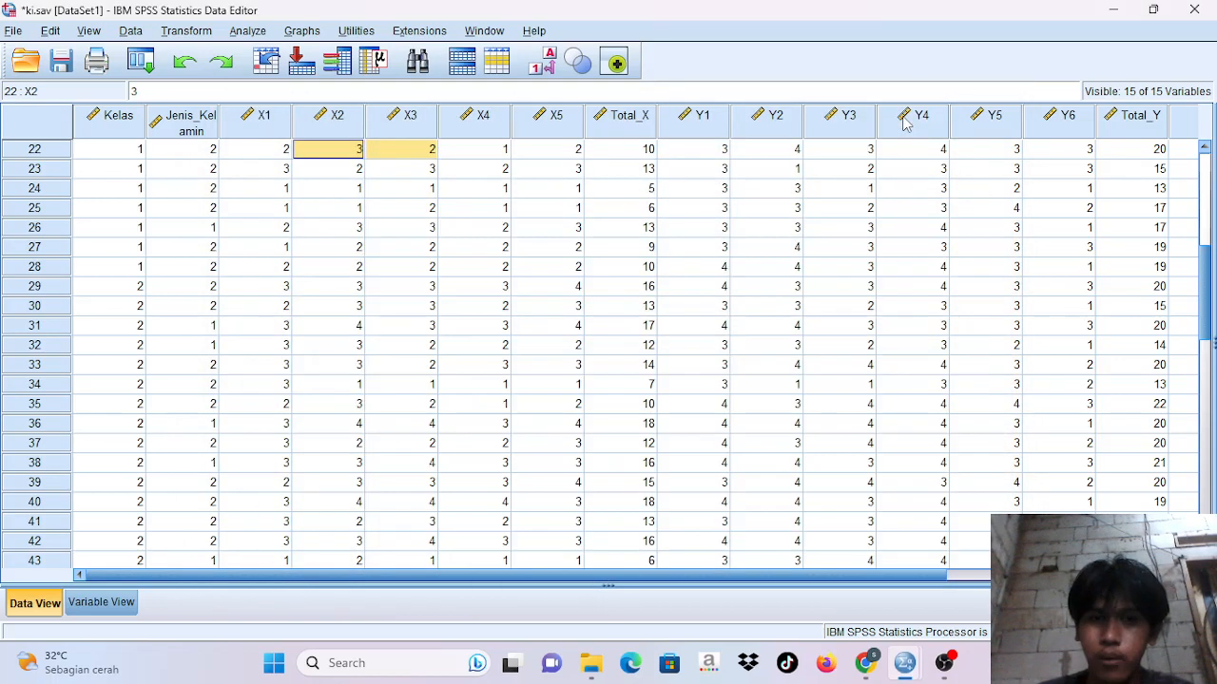
pyautogui.scroll(5, 684, 291)
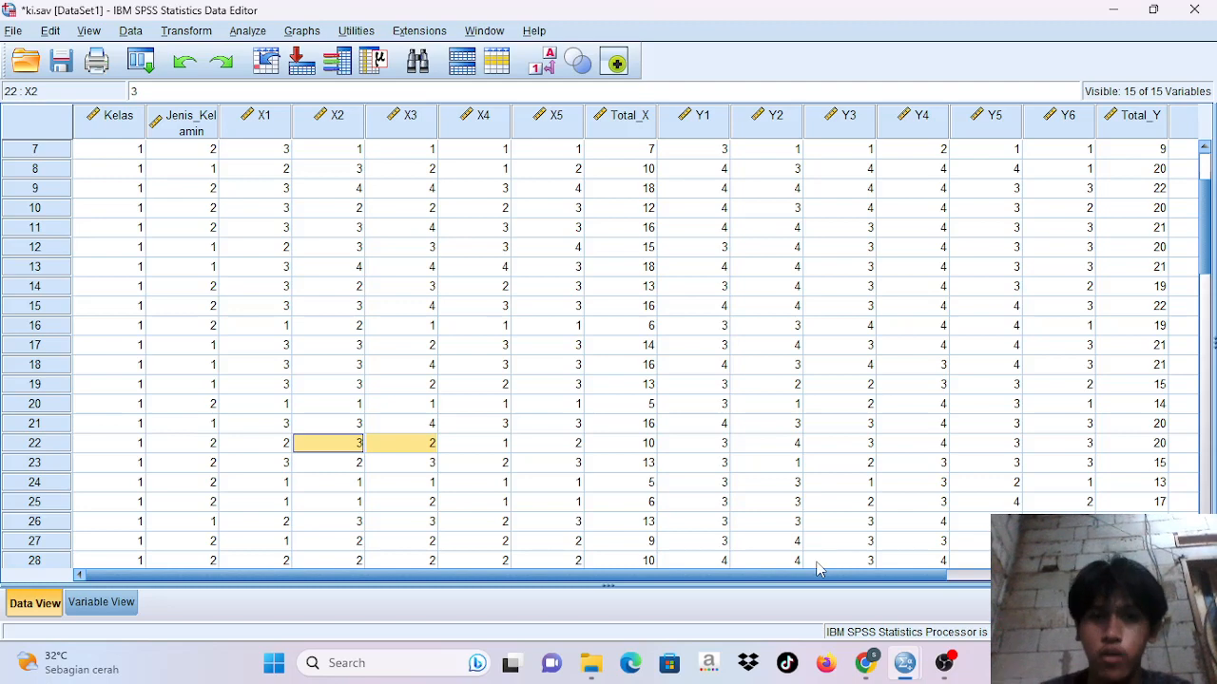
pyautogui.click(944, 662)
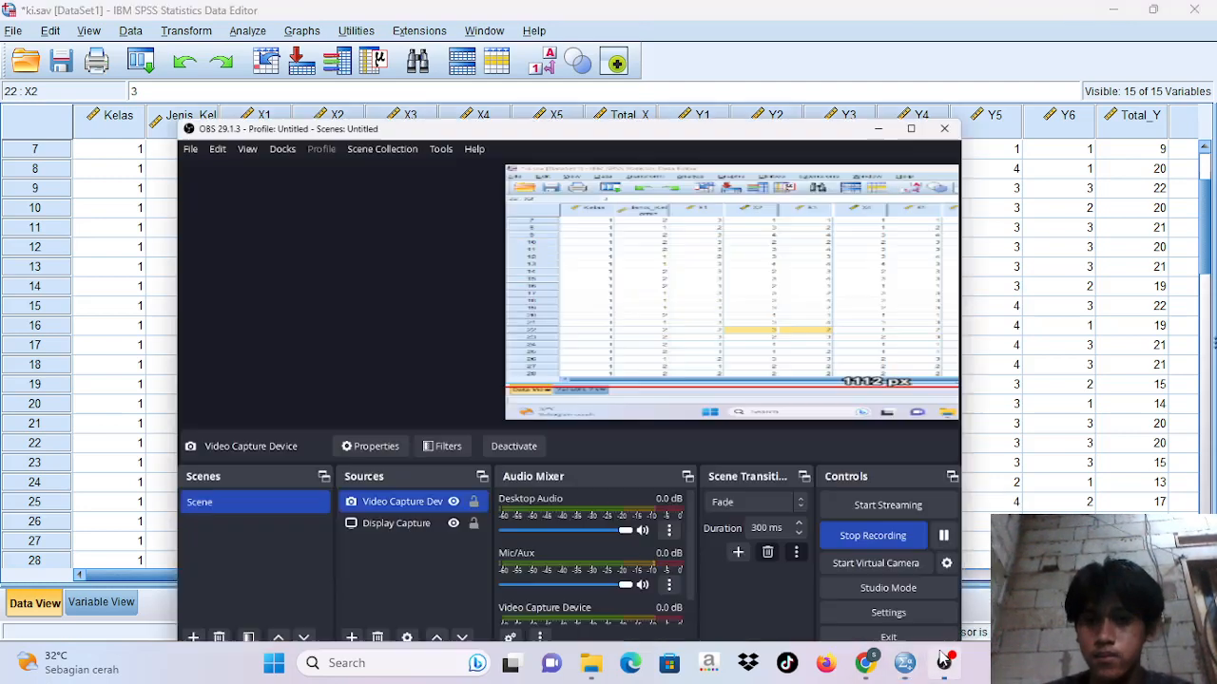